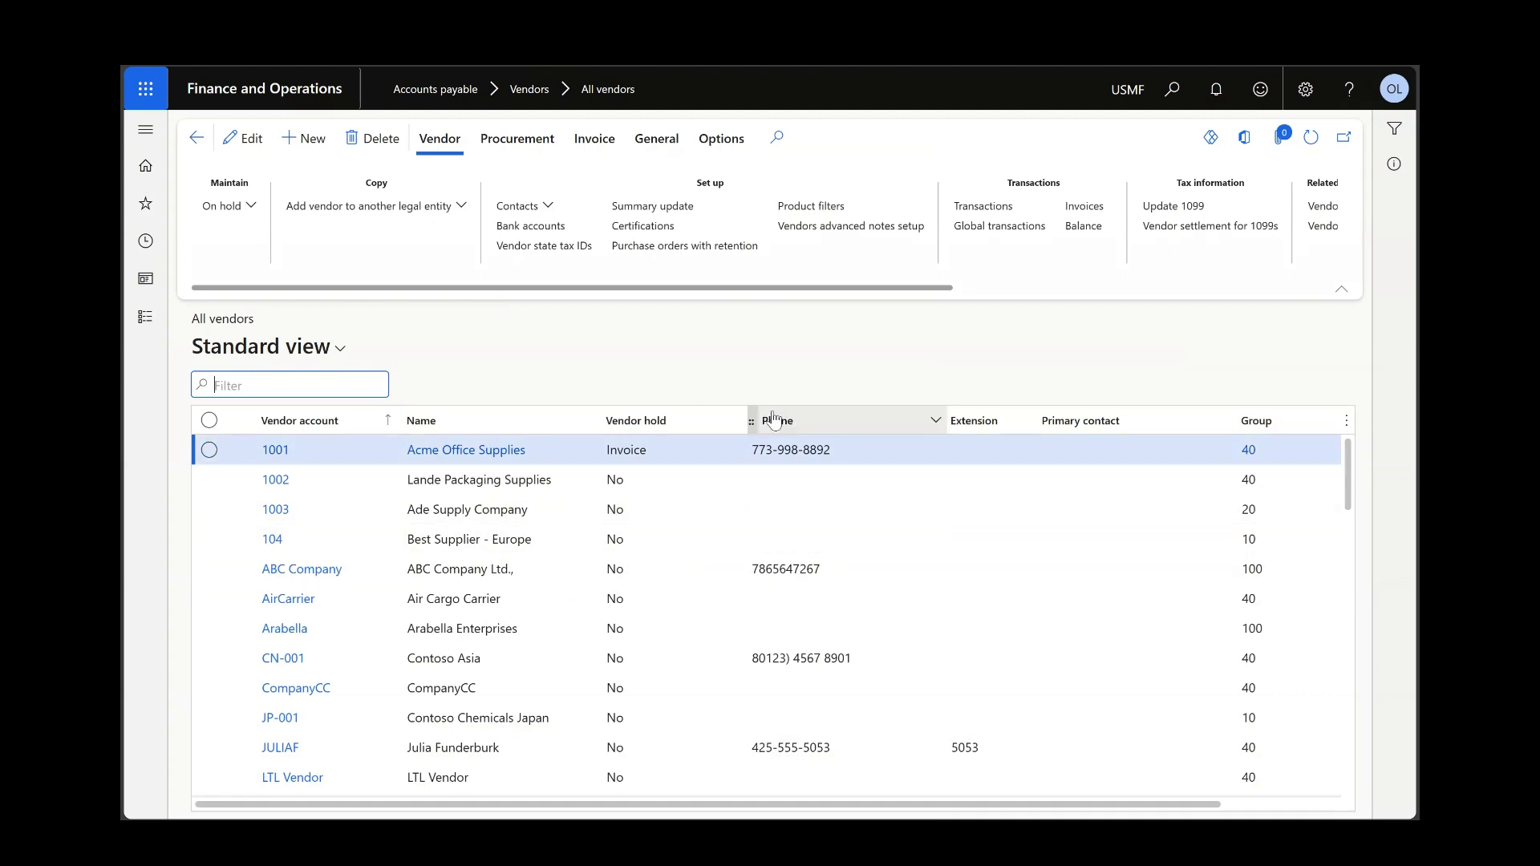
Create a new vendor record from the all vendors list.
left_click(312, 145)
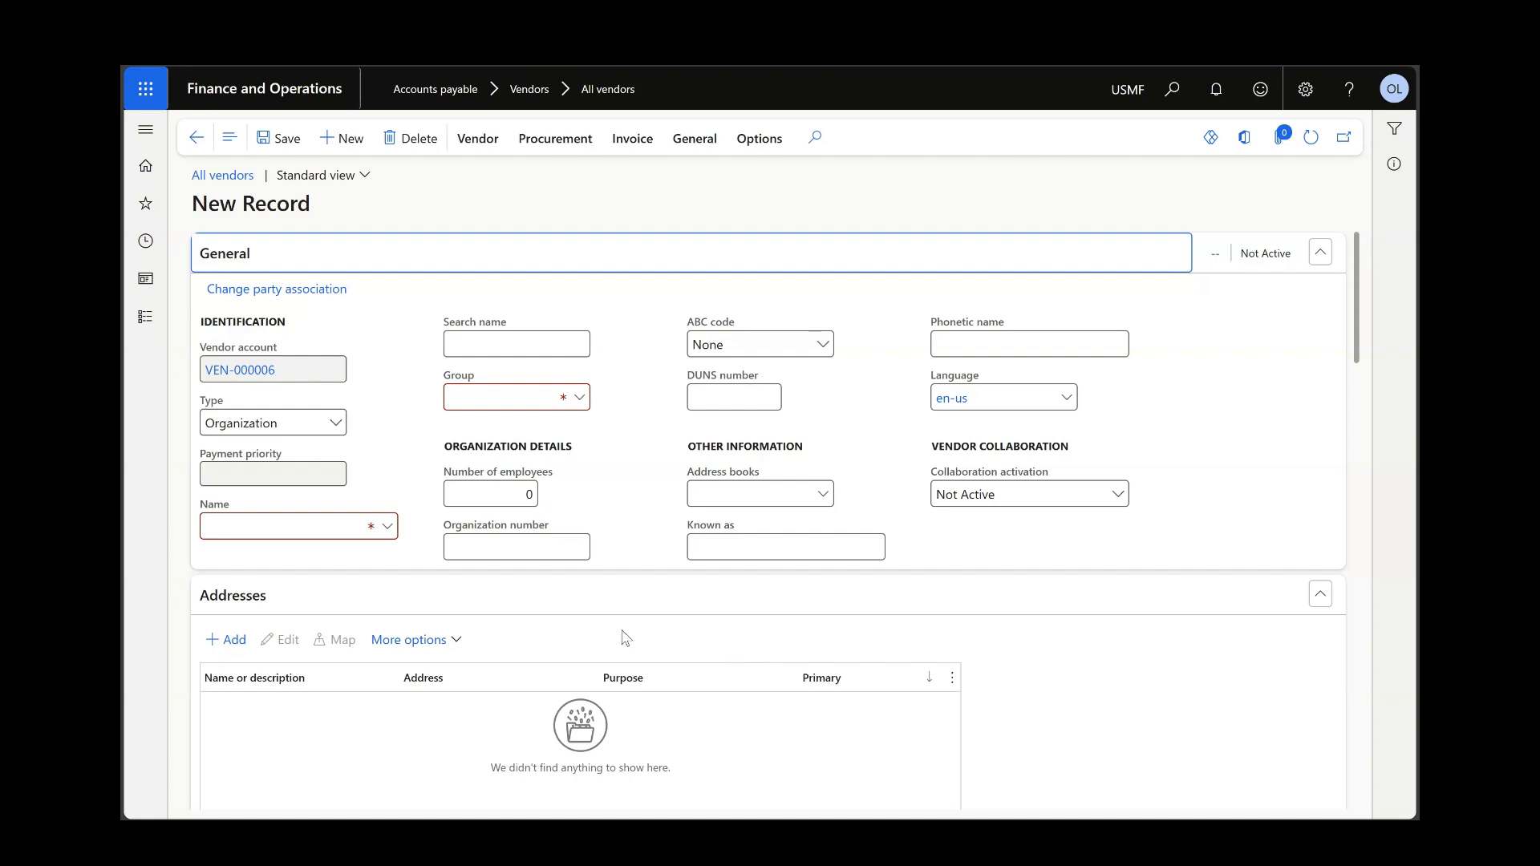
left_click(310, 380)
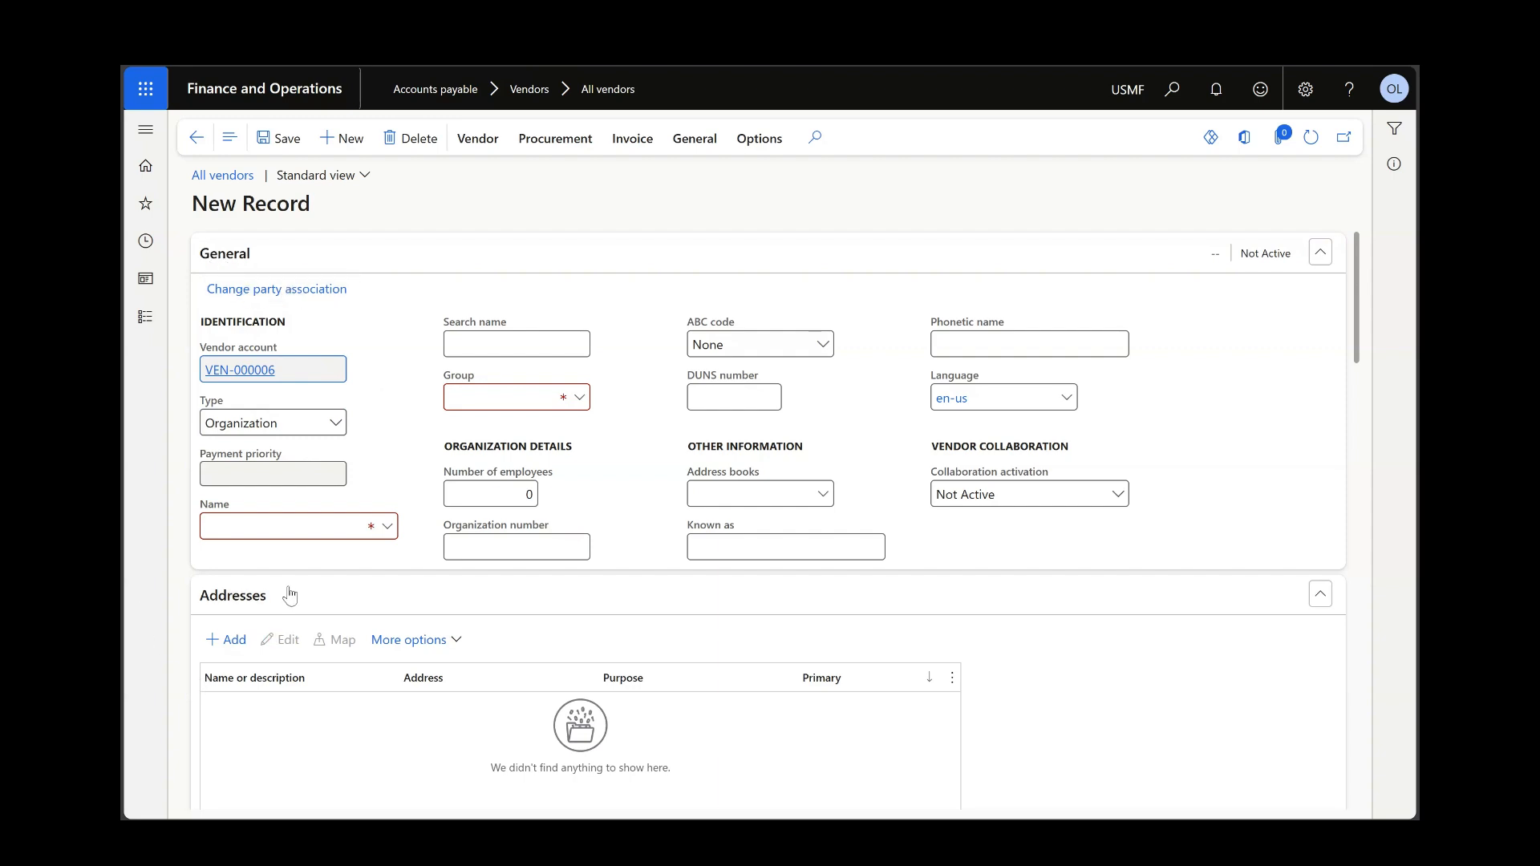
Look through the new vendor record's sections, from Addresses down to Financial dimensions, and return to General.
scroll(286, 591, "down", 3)
scroll(292, 467, "down", 9)
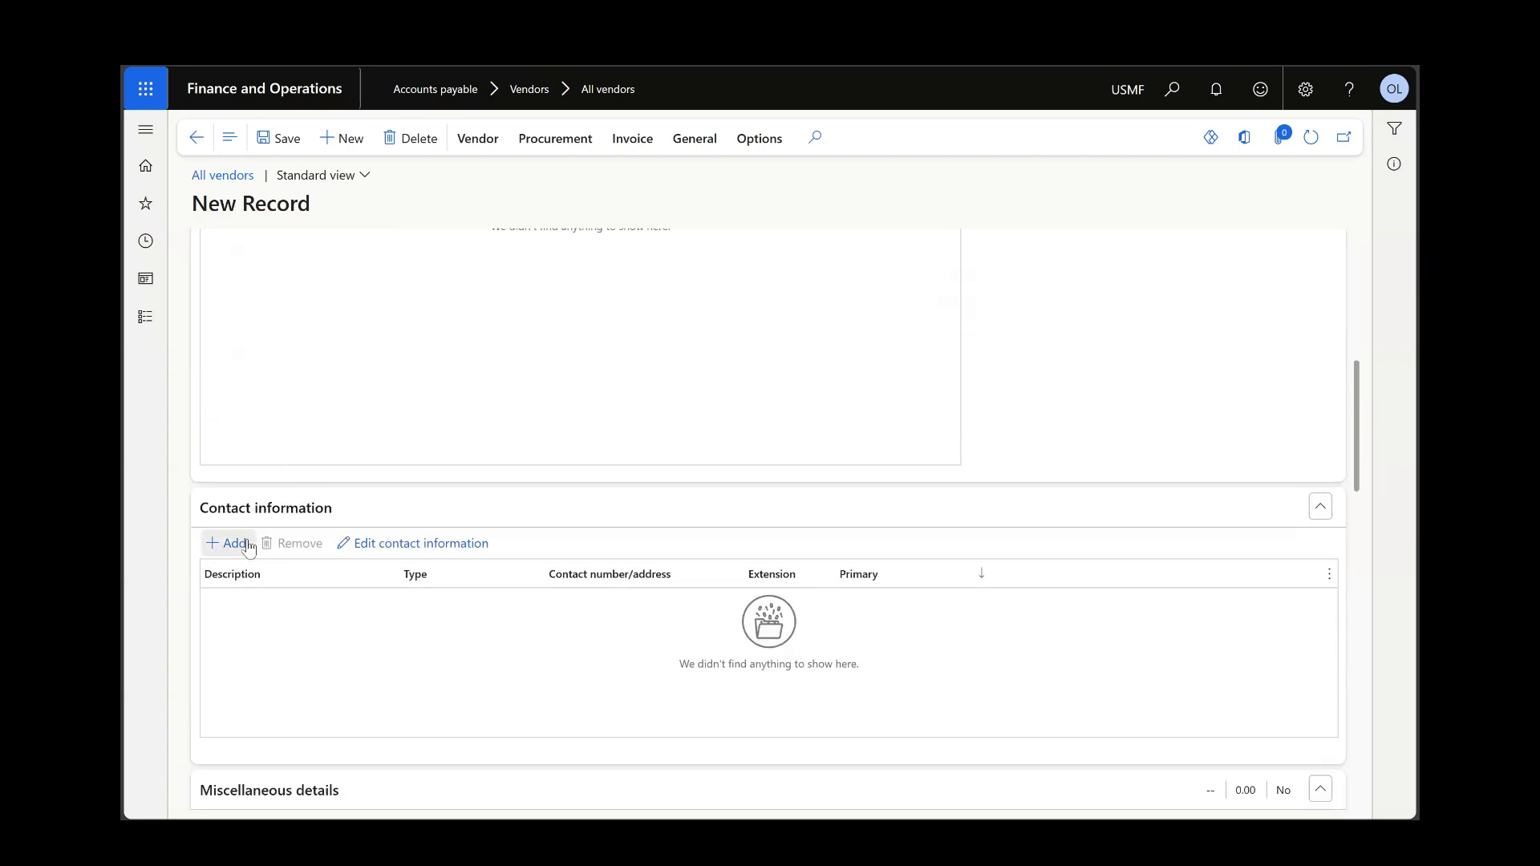
scroll(325, 536, "down", 2)
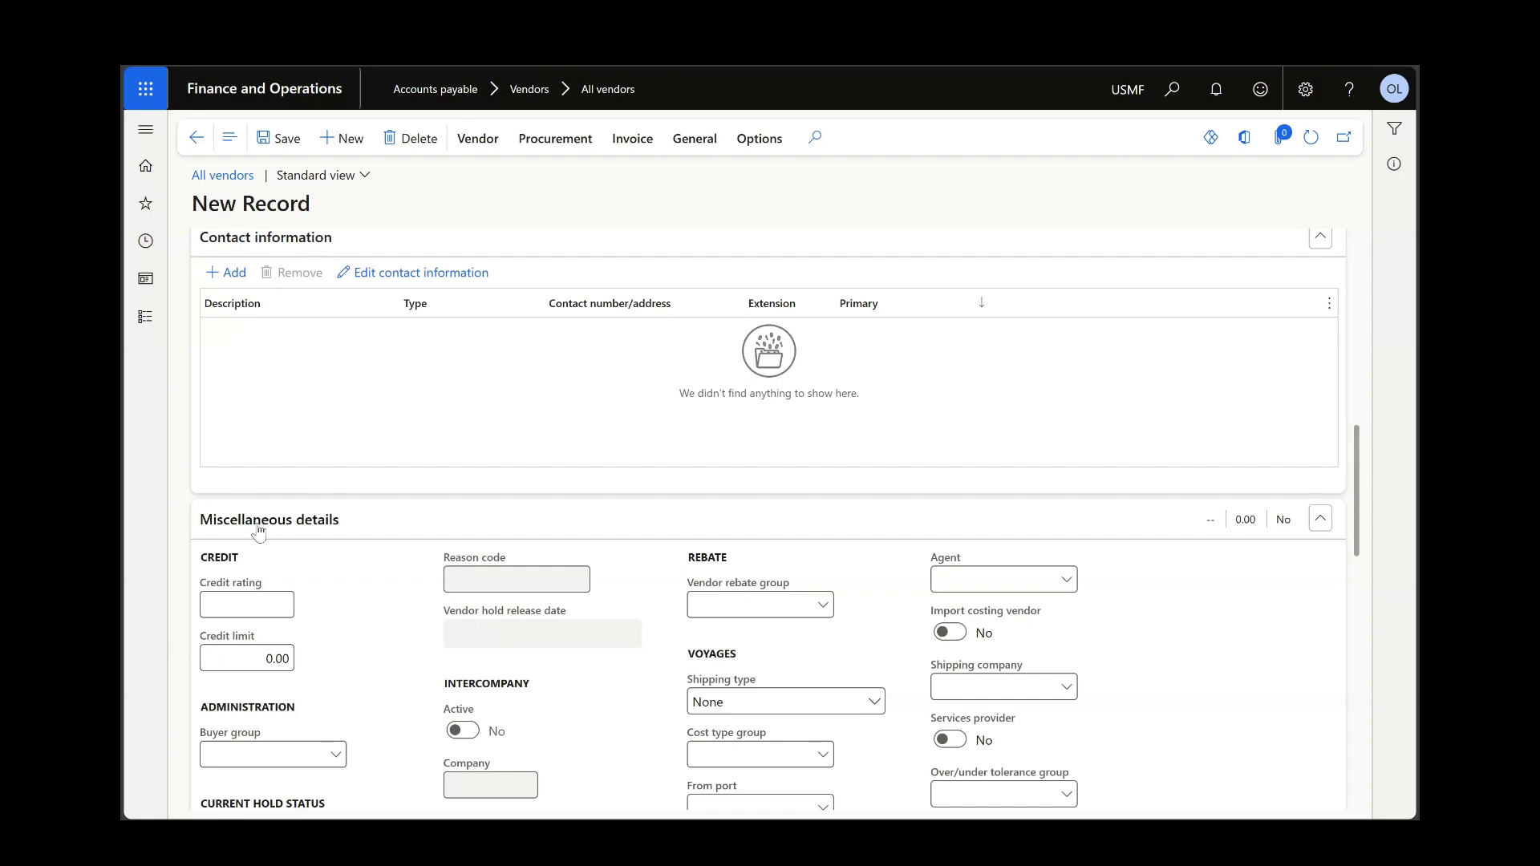
scroll(345, 561, "down", 1)
scroll(349, 567, "down", 14)
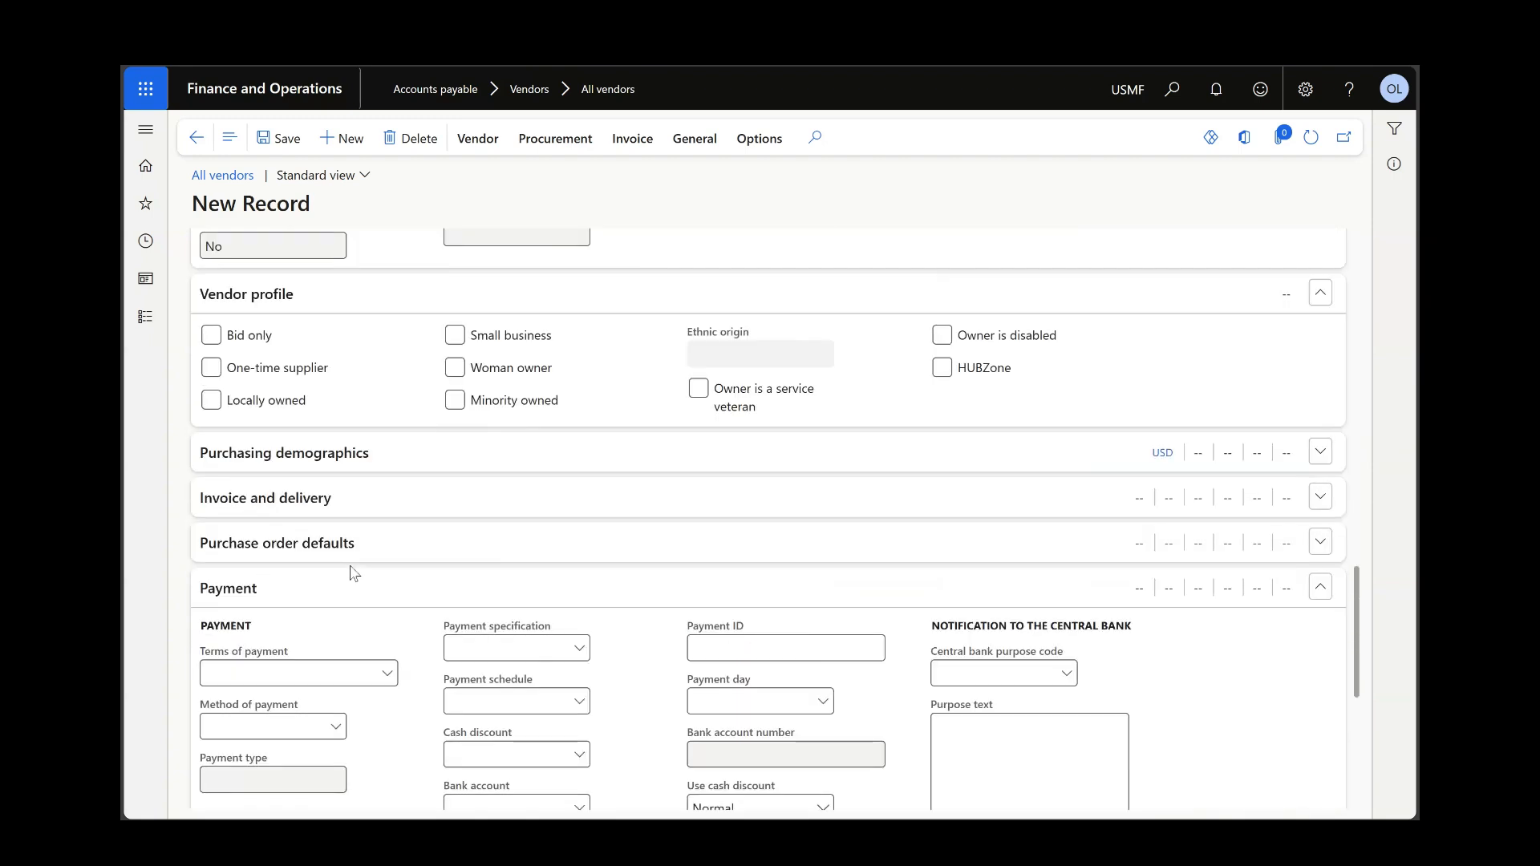
scroll(357, 567, "down", 1)
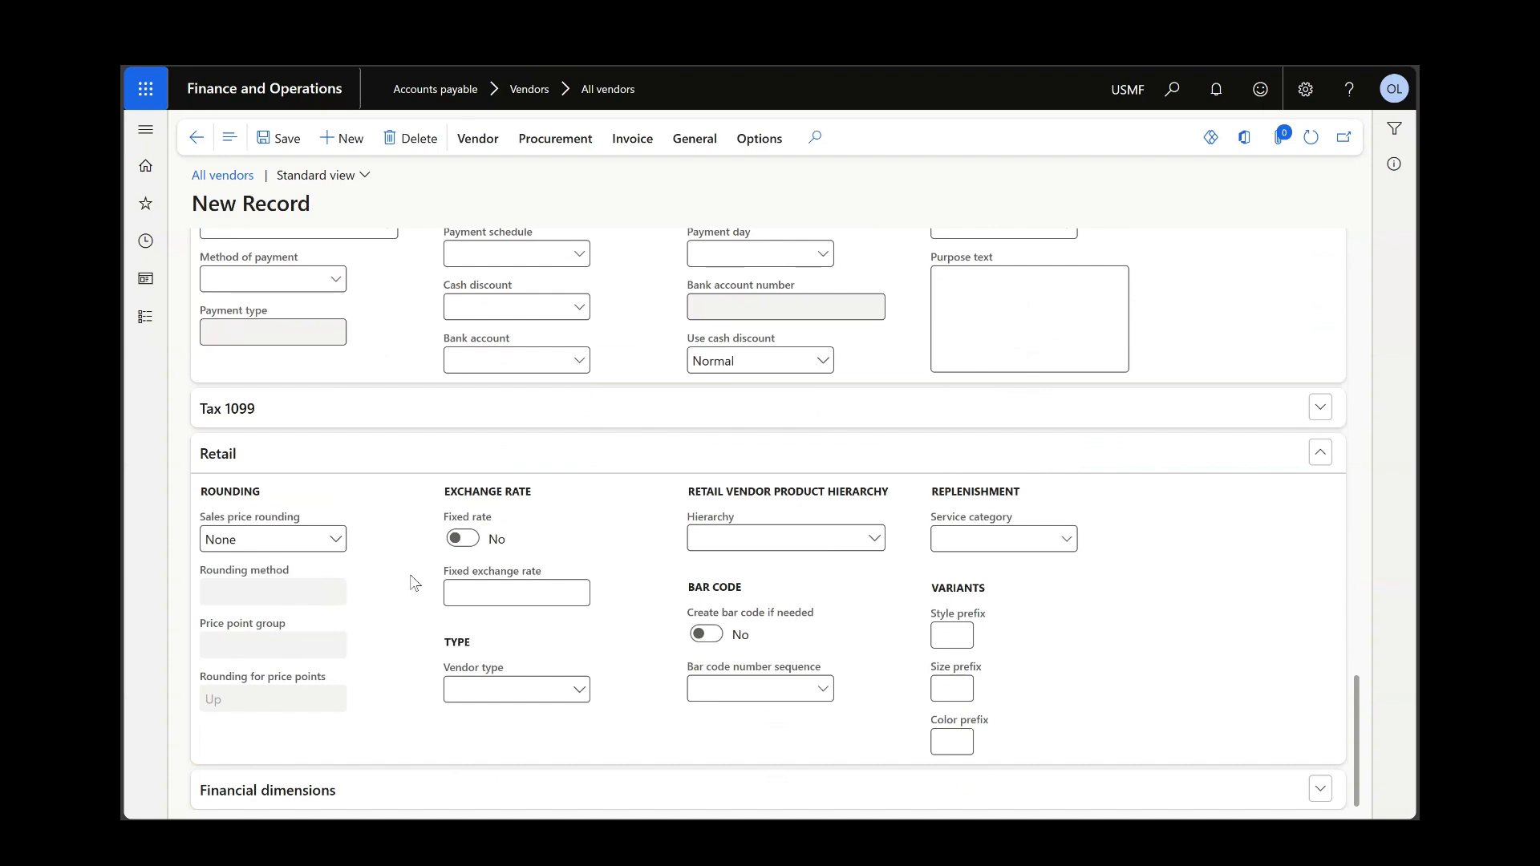
scroll(433, 605, "up", 20)
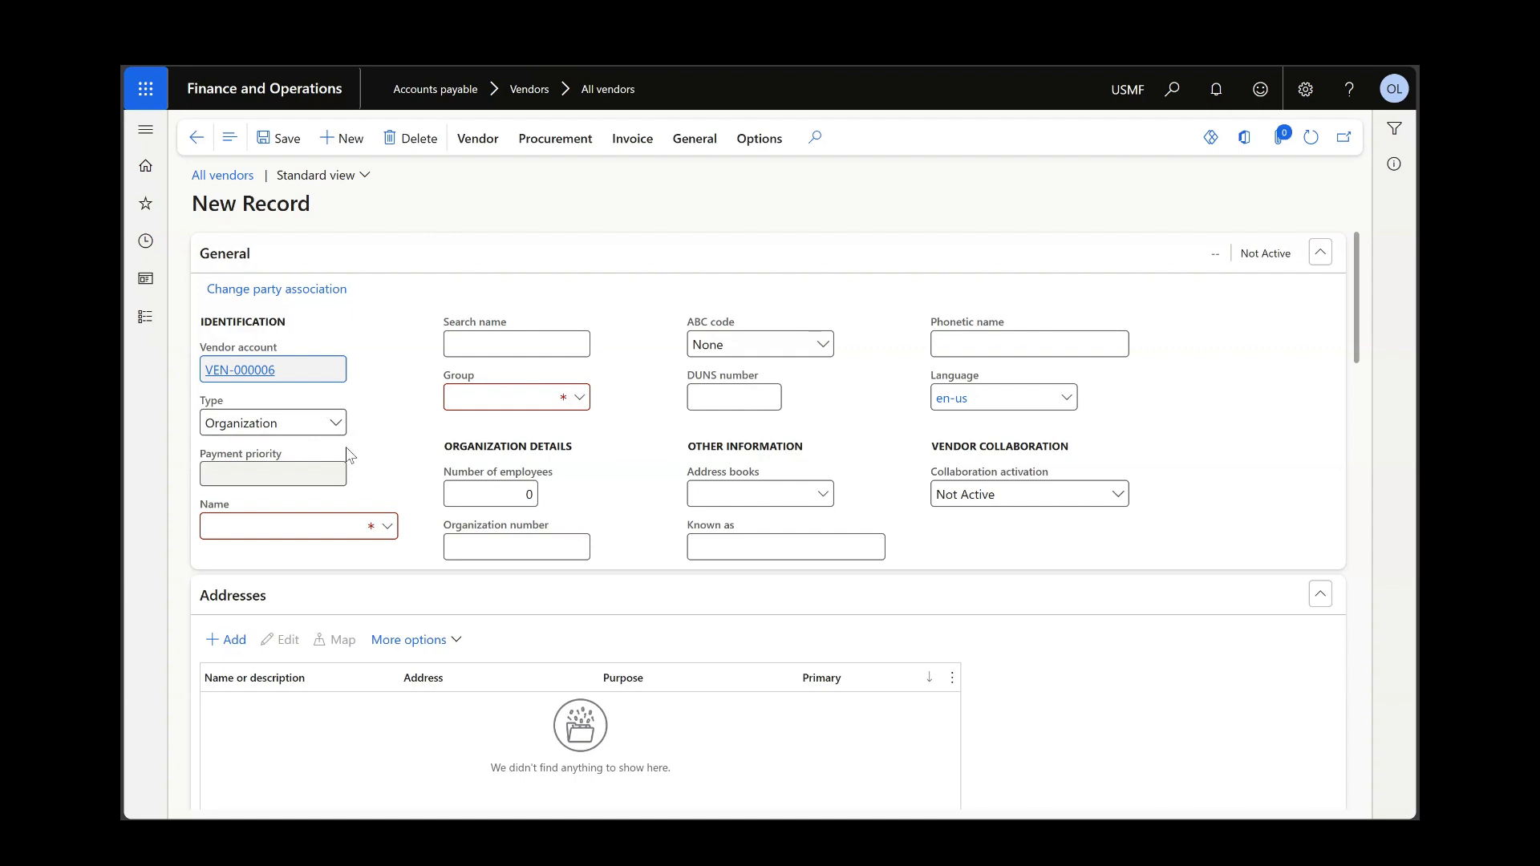
Set the vendor type to Organization and enter Demo Supplier as the vendor name.
left_click(336, 426)
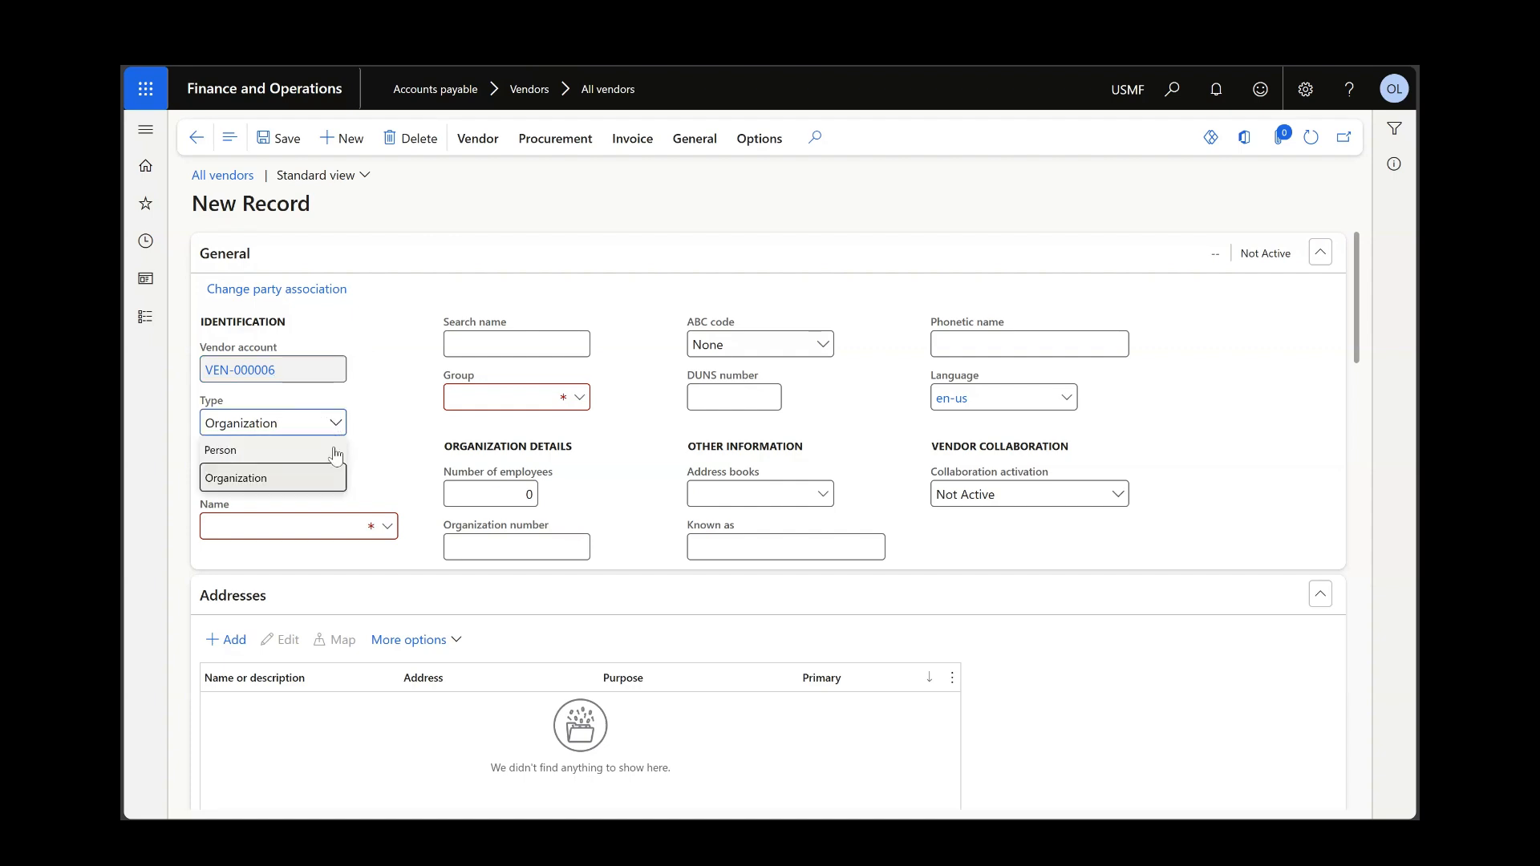
left_click(289, 491)
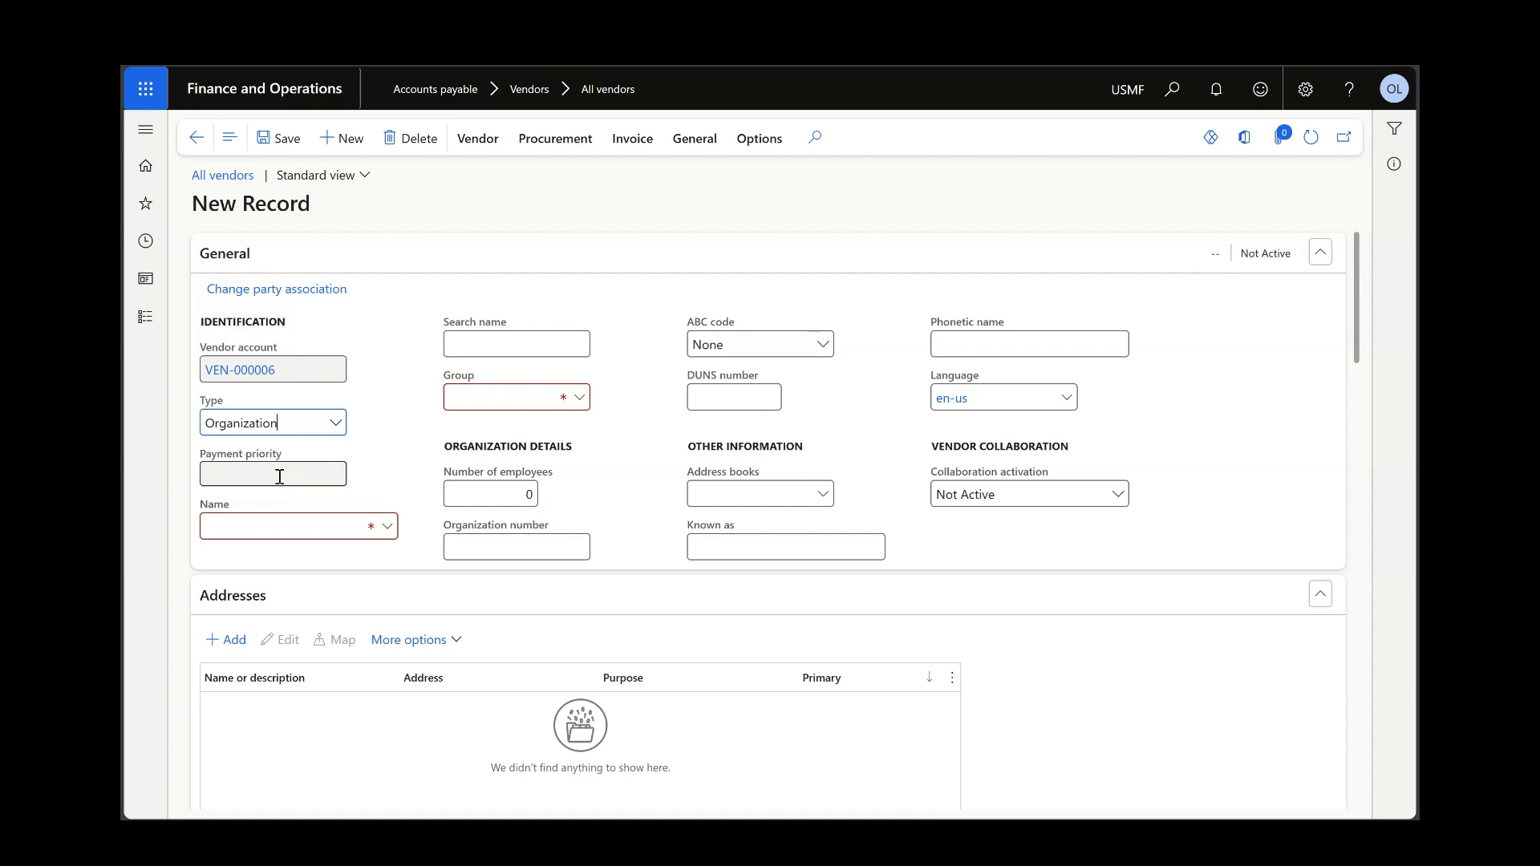
left_click(268, 531)
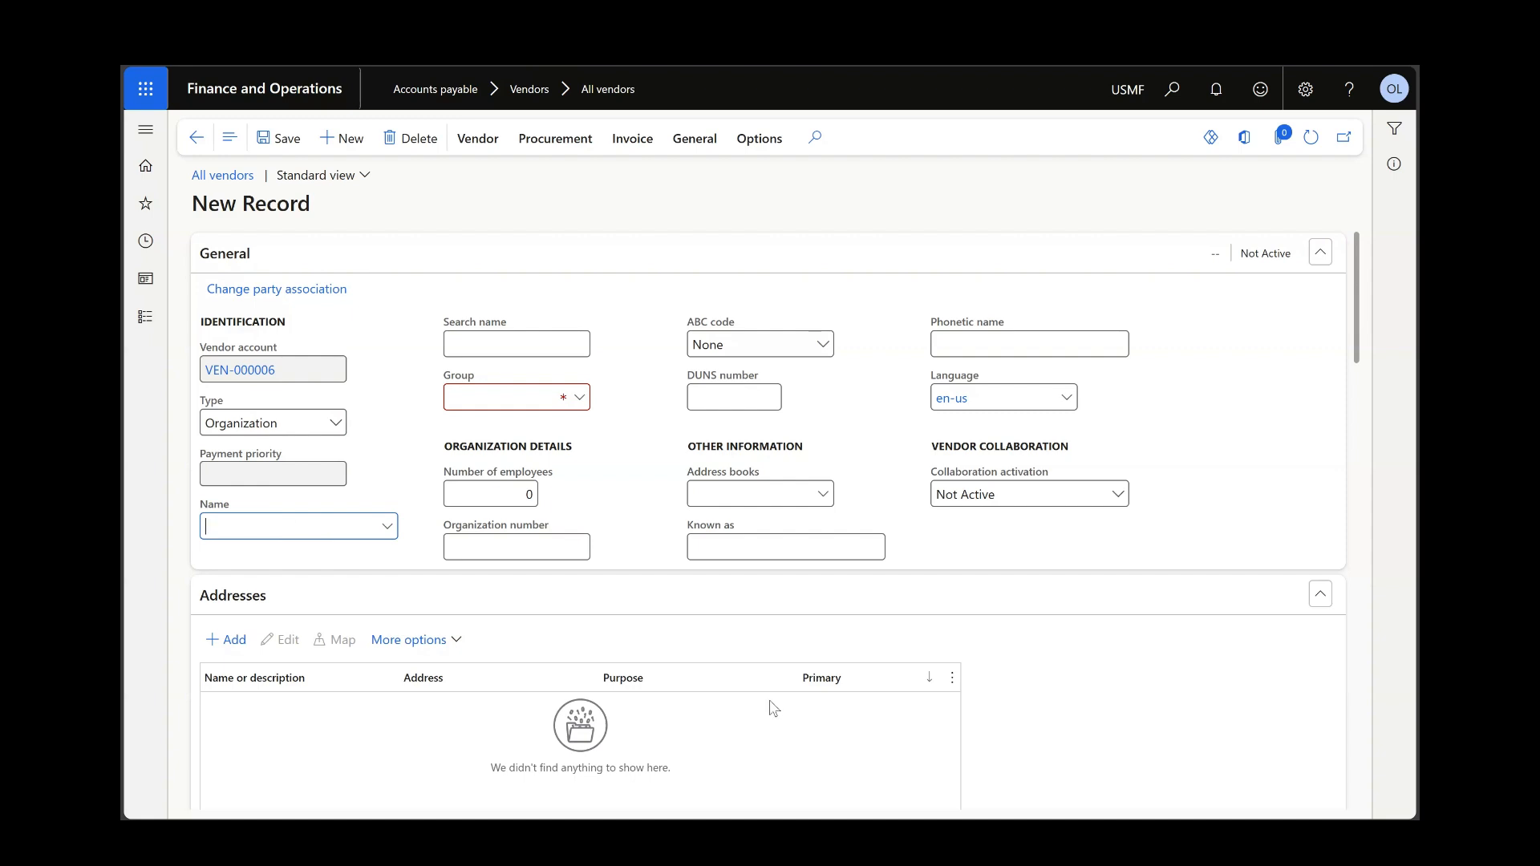
type("Demo")
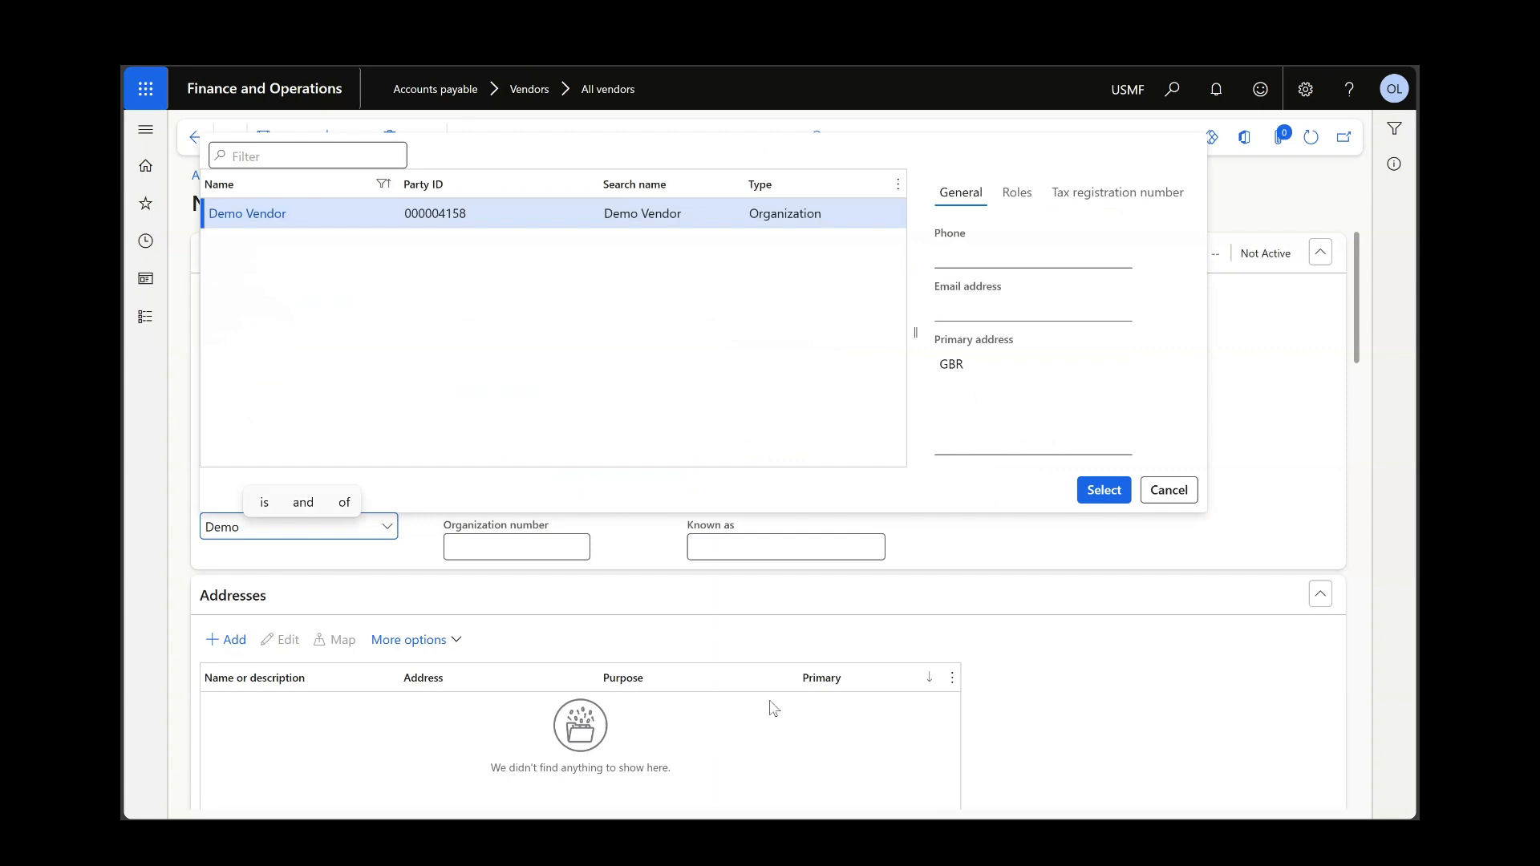
key("BackSpace")
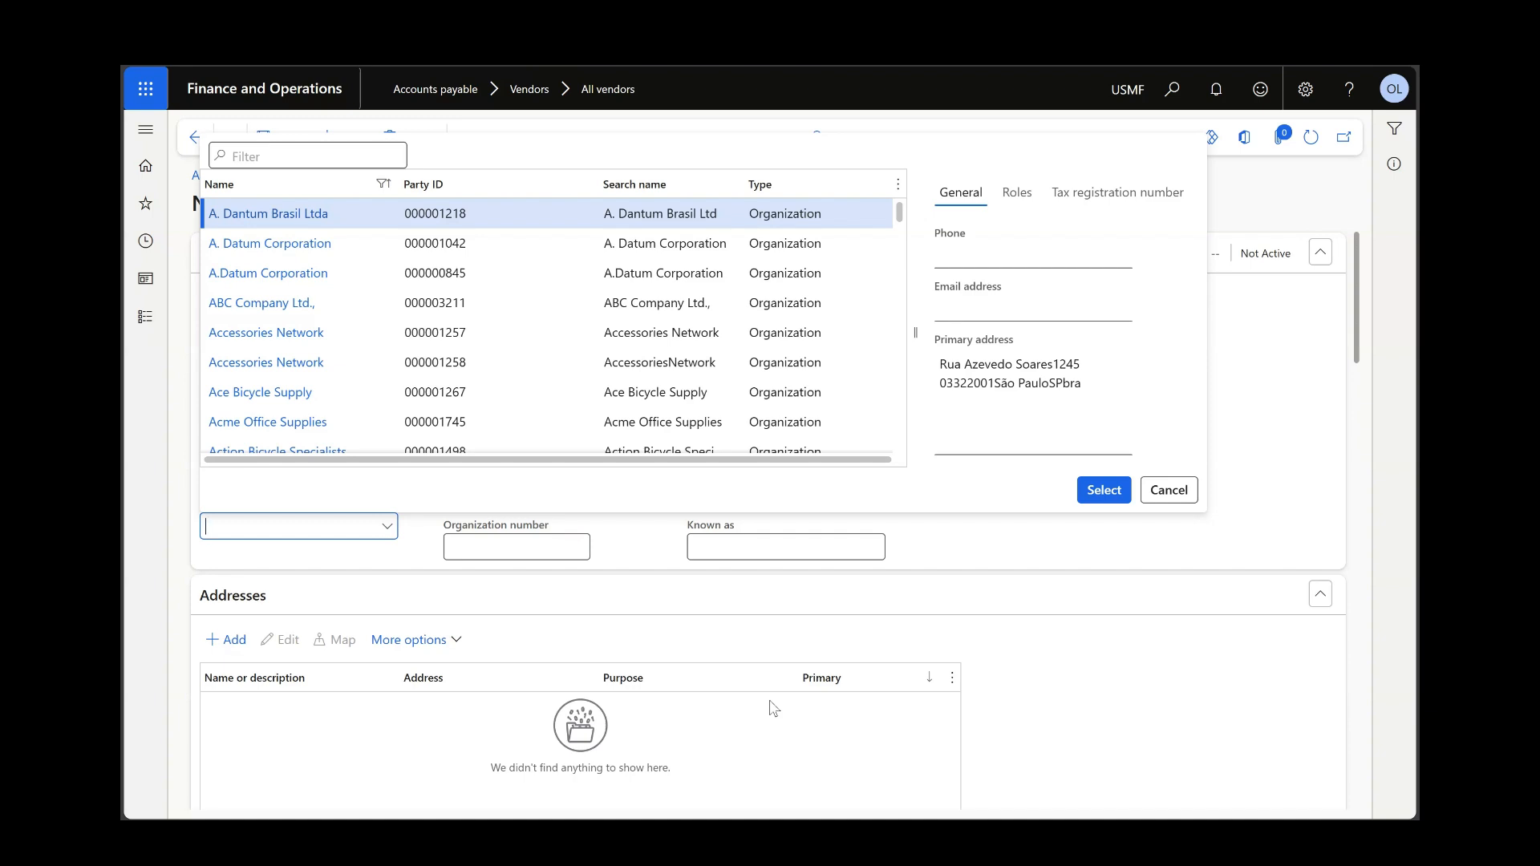
type("Demo Sy")
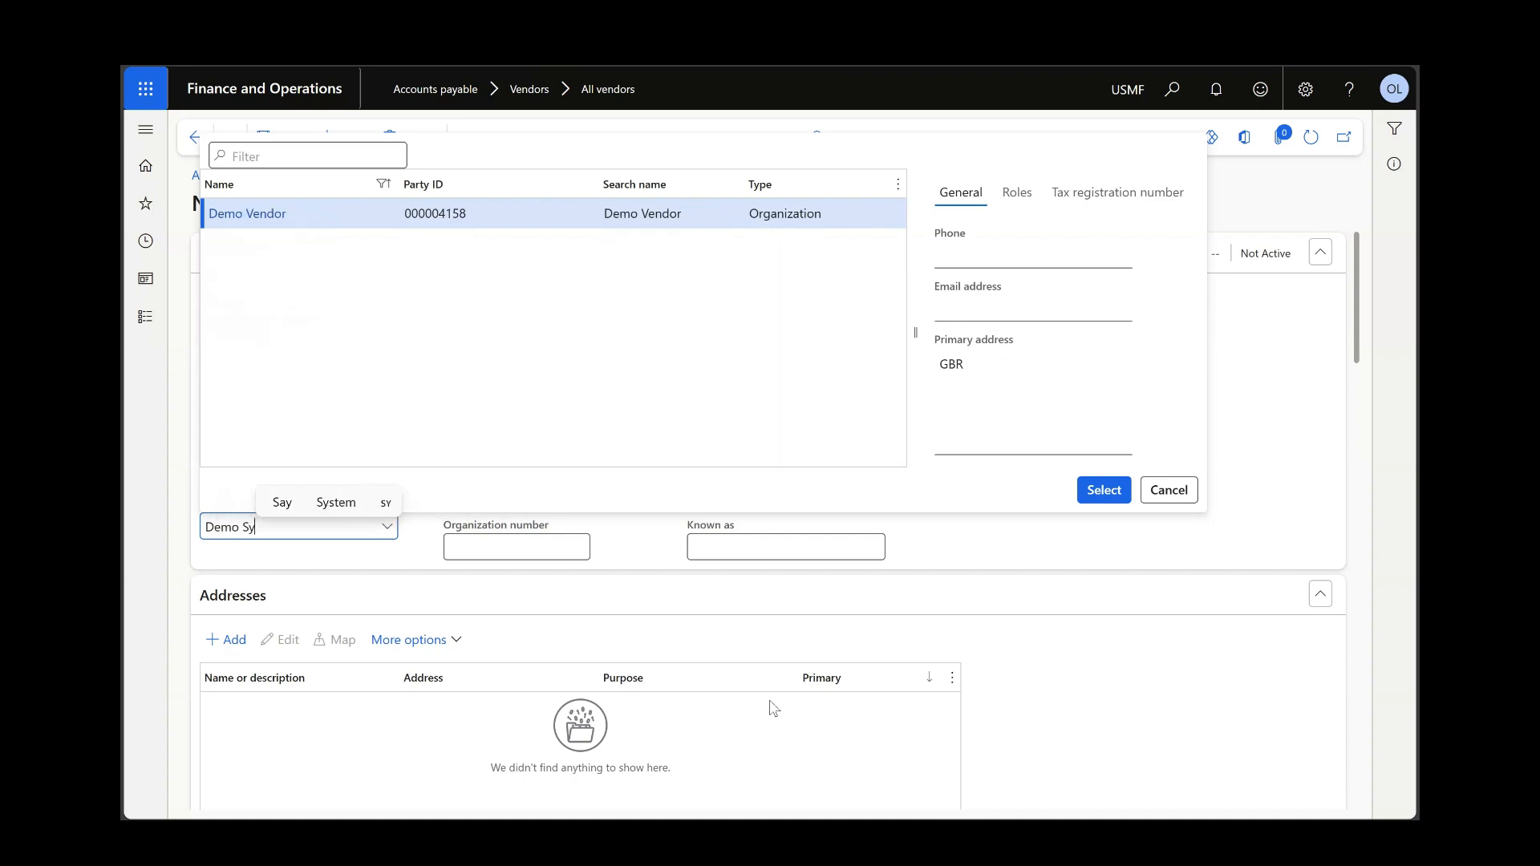
key("BackSpace")
type("upplier")
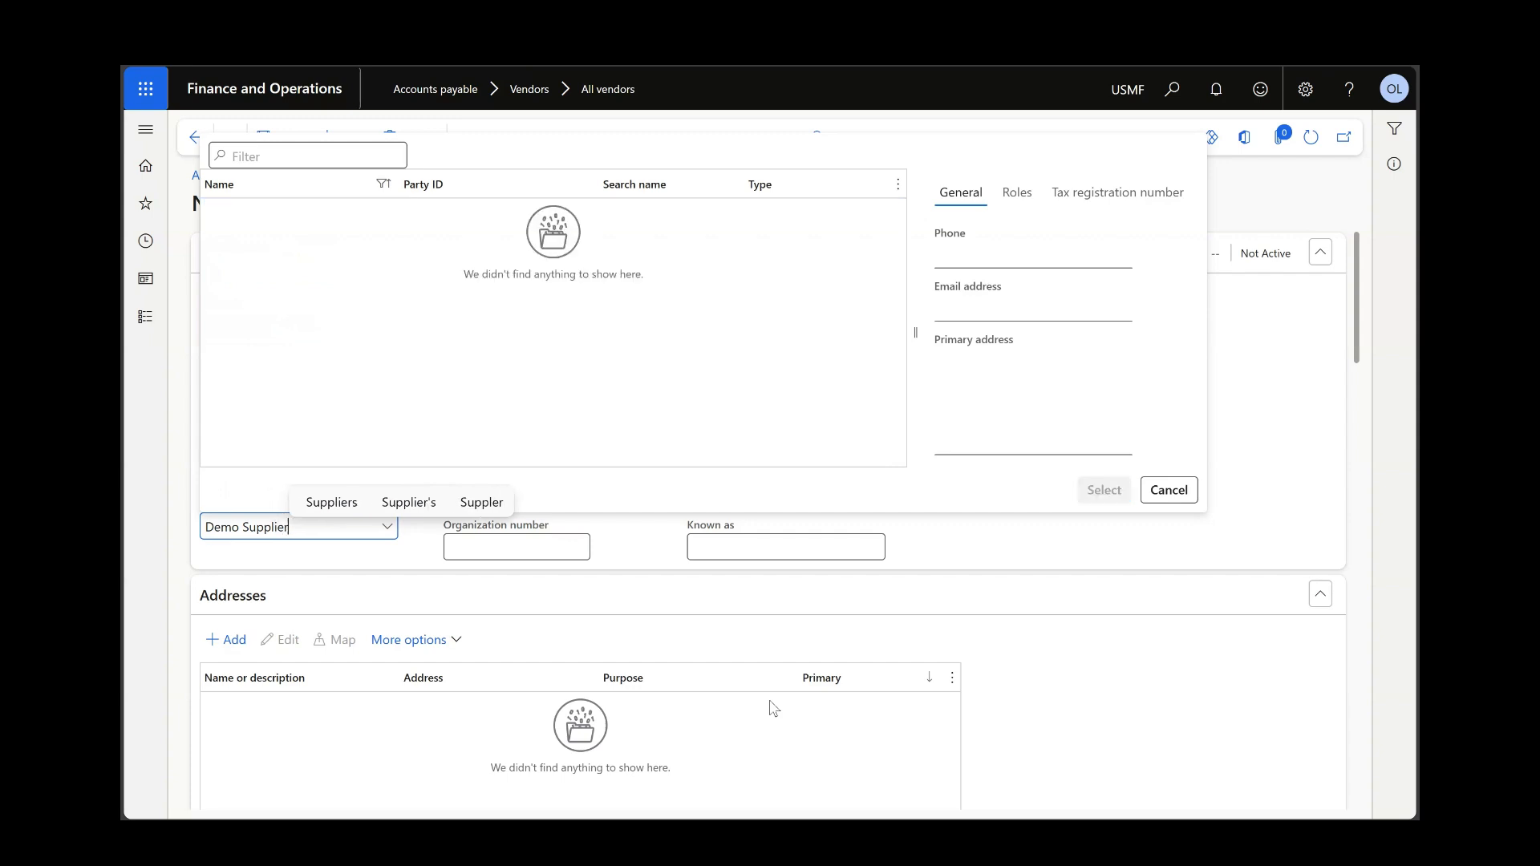
left_click(1004, 555)
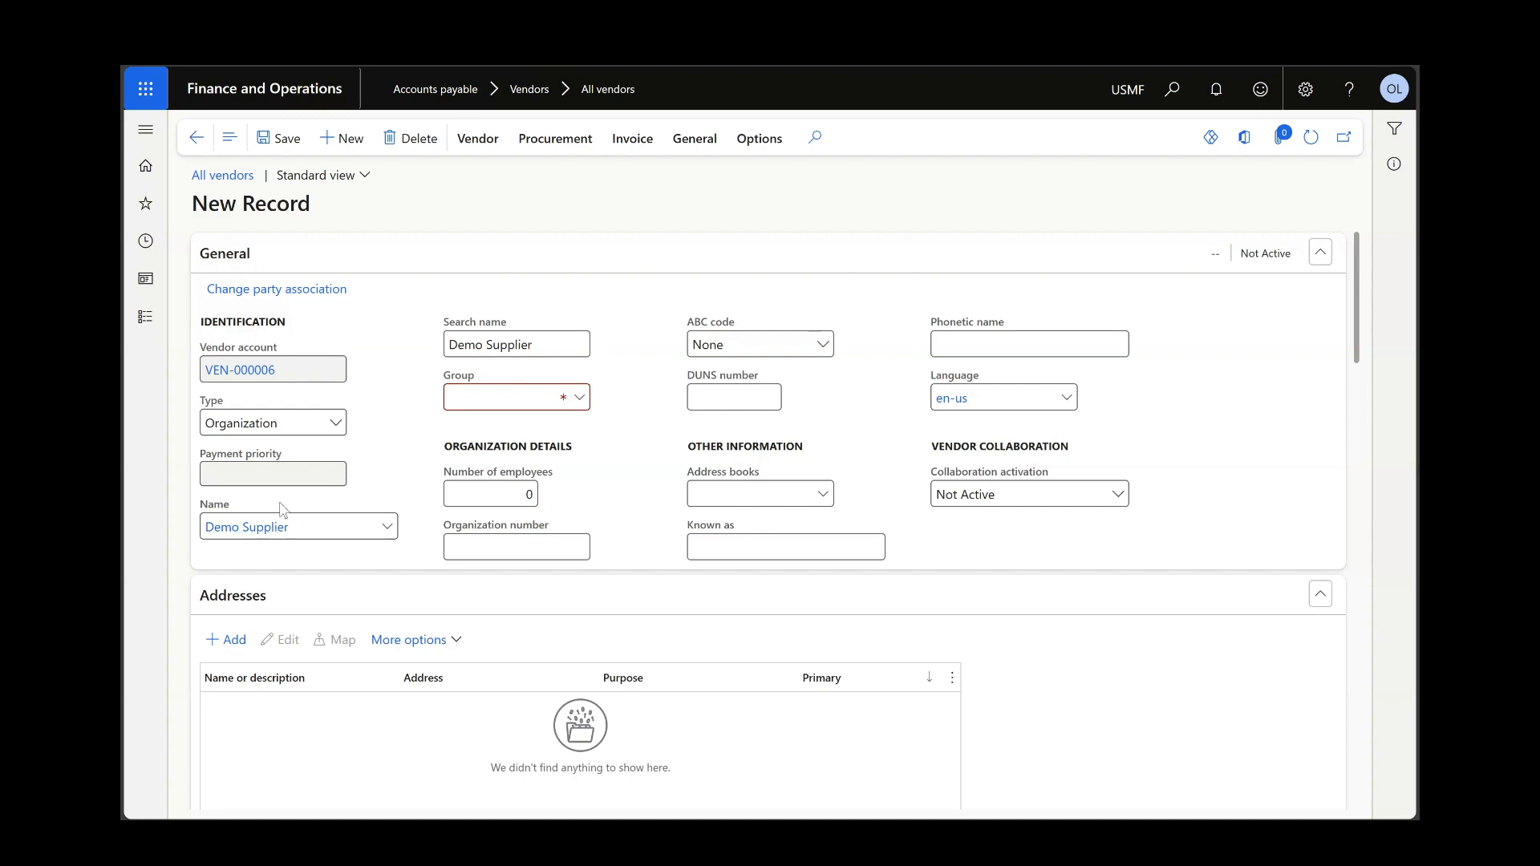
Assign the vendor to the Europe vendor group, Vendors in Europe.
left_click(581, 397)
scroll(576, 466, "down", 2)
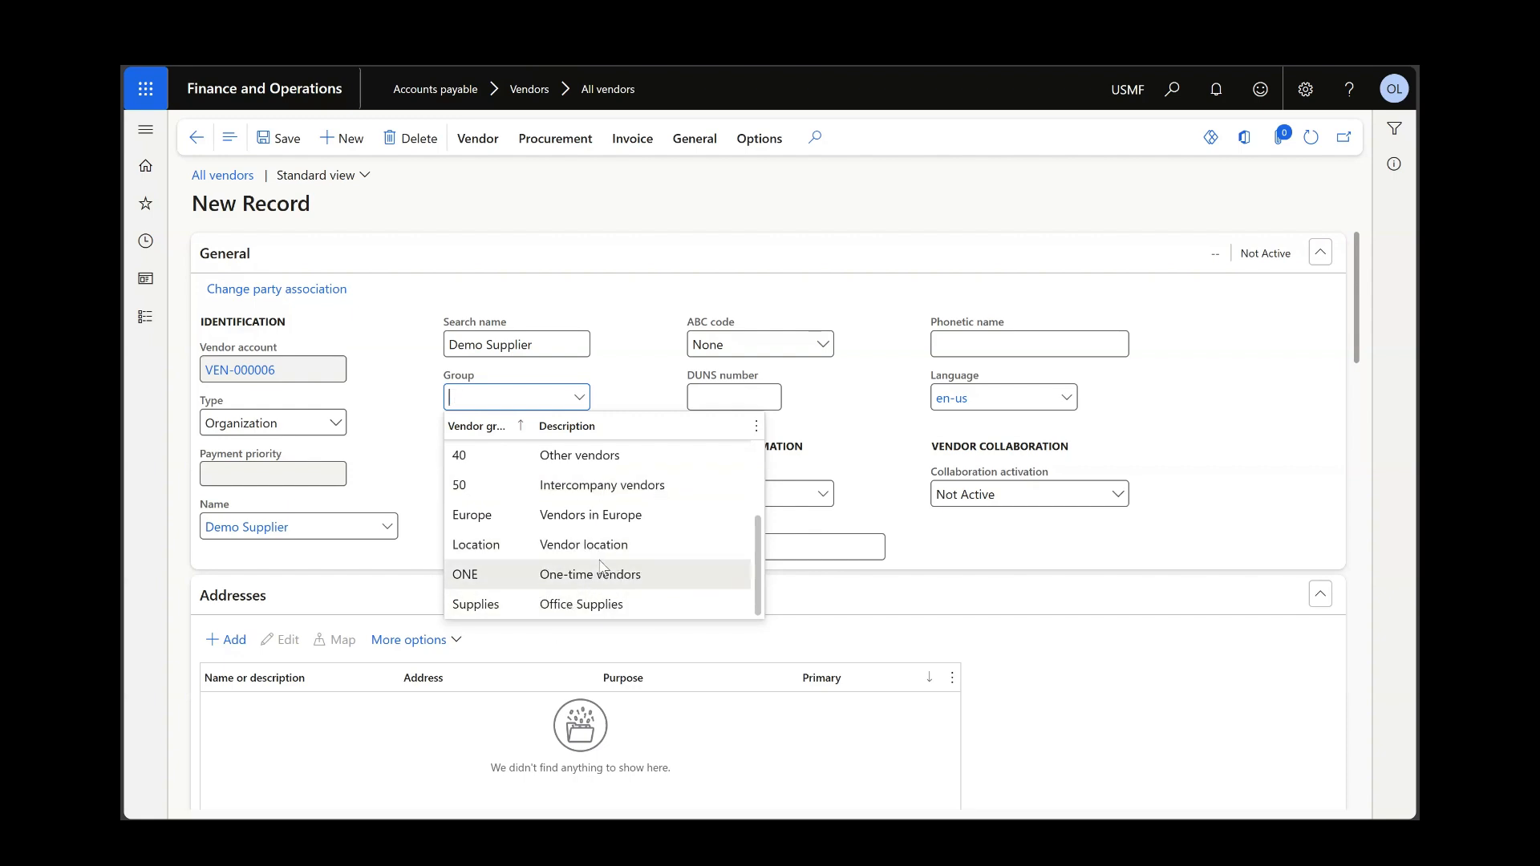
scroll(600, 565, "up", 2)
scroll(580, 555, "down", 2)
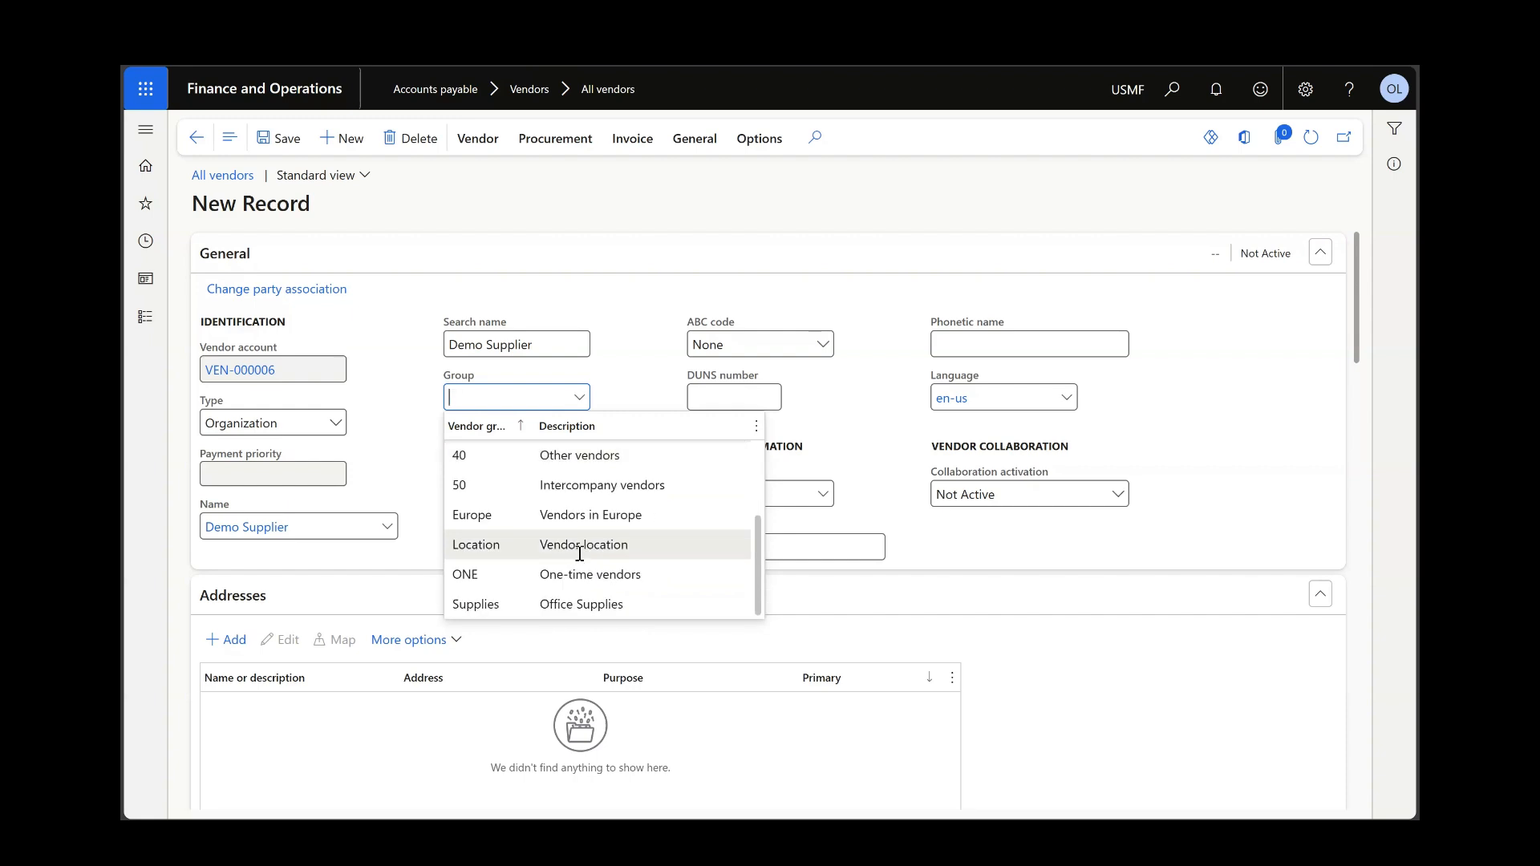
left_click(560, 517)
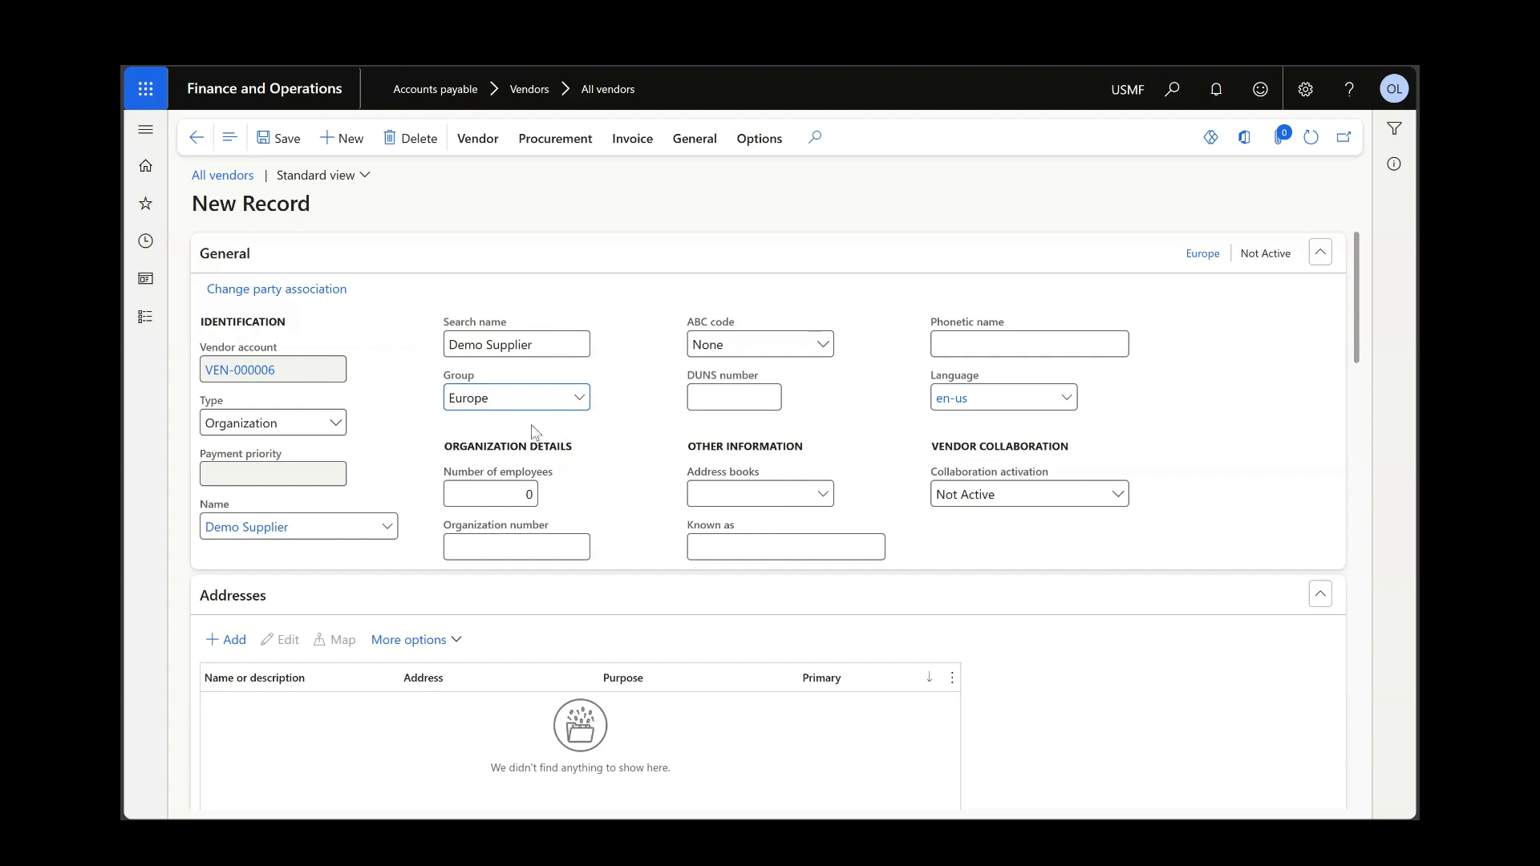
View the setup details of the vendor's assigned group and return to the vendor record.
left_click(579, 401)
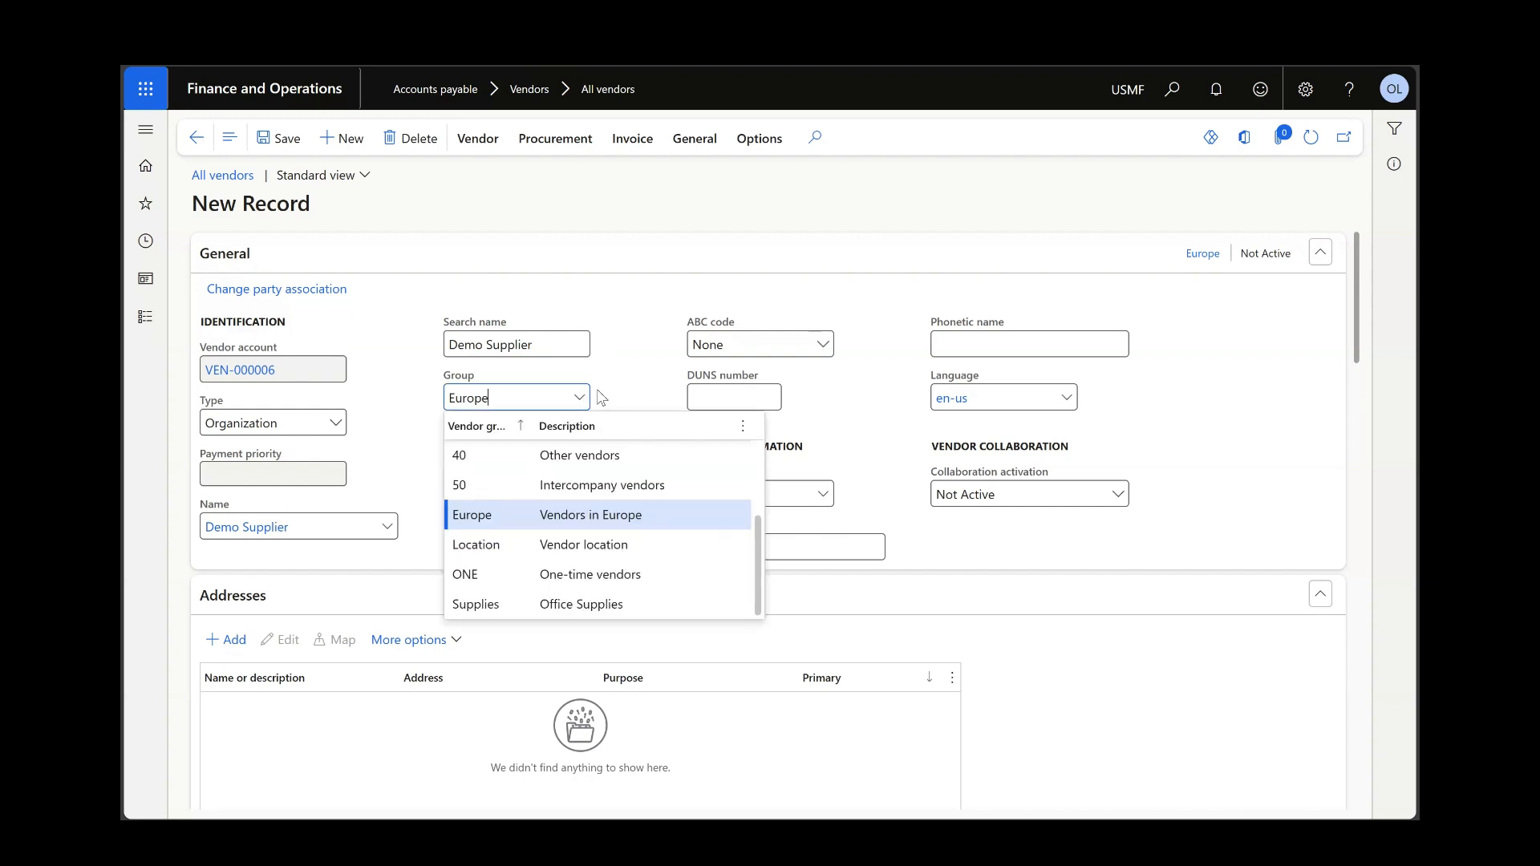
right_click(582, 401)
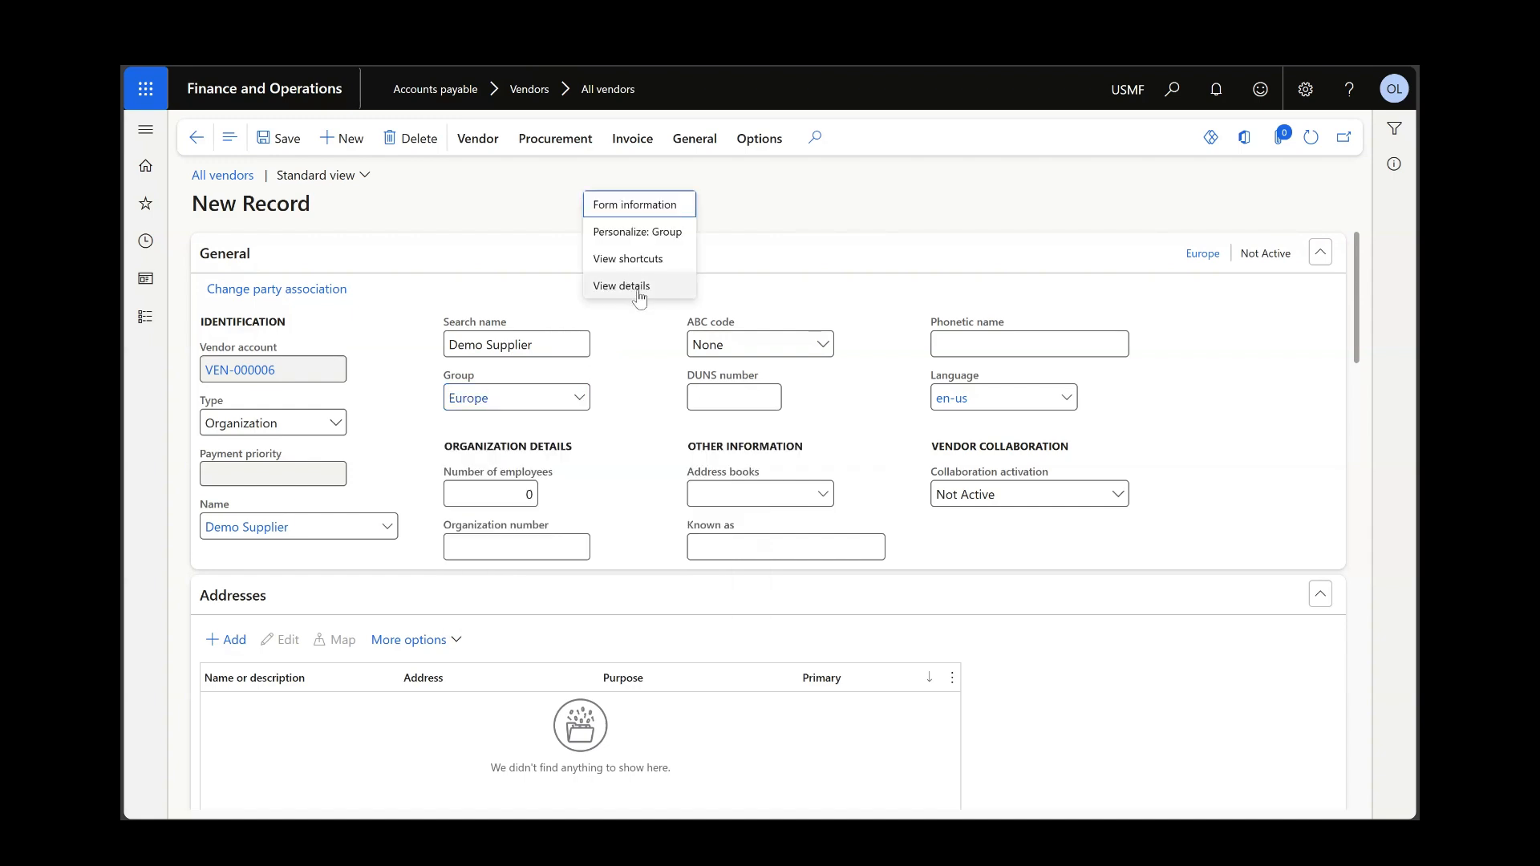
right_click(582, 394)
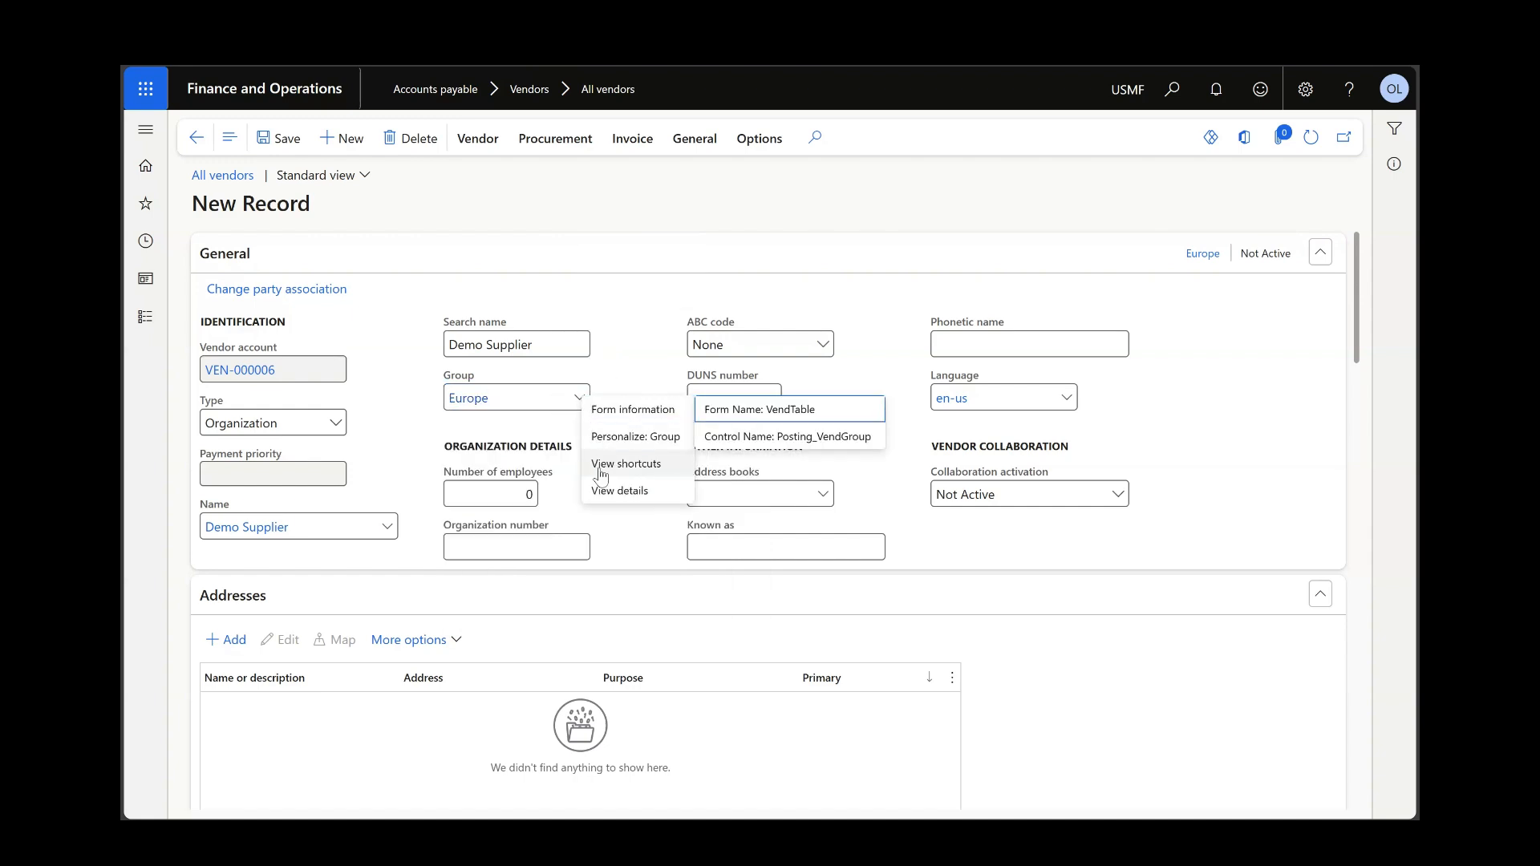
left_click(607, 495)
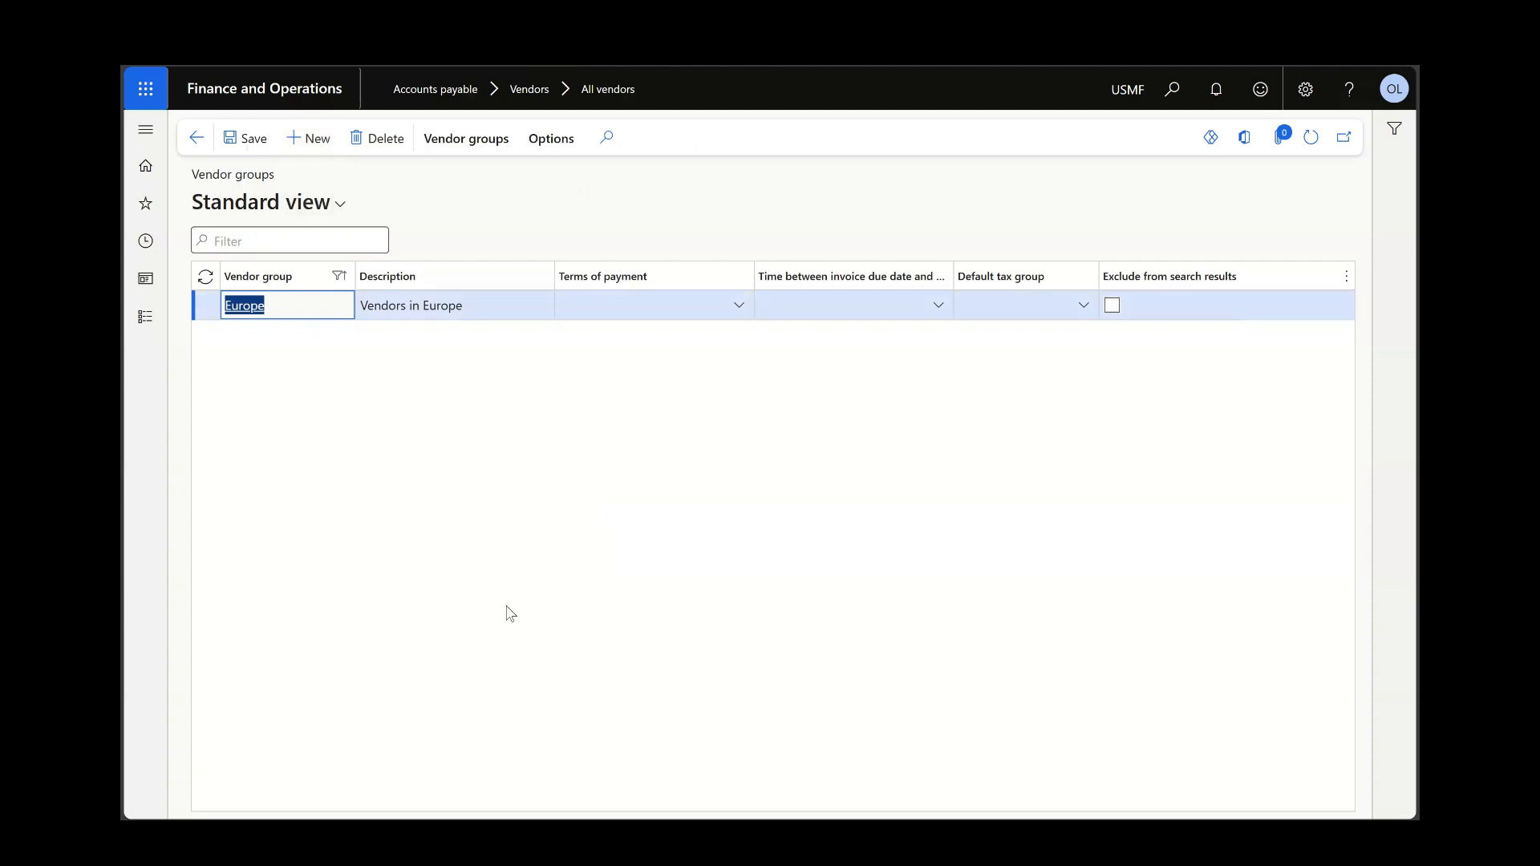
key("Escape")
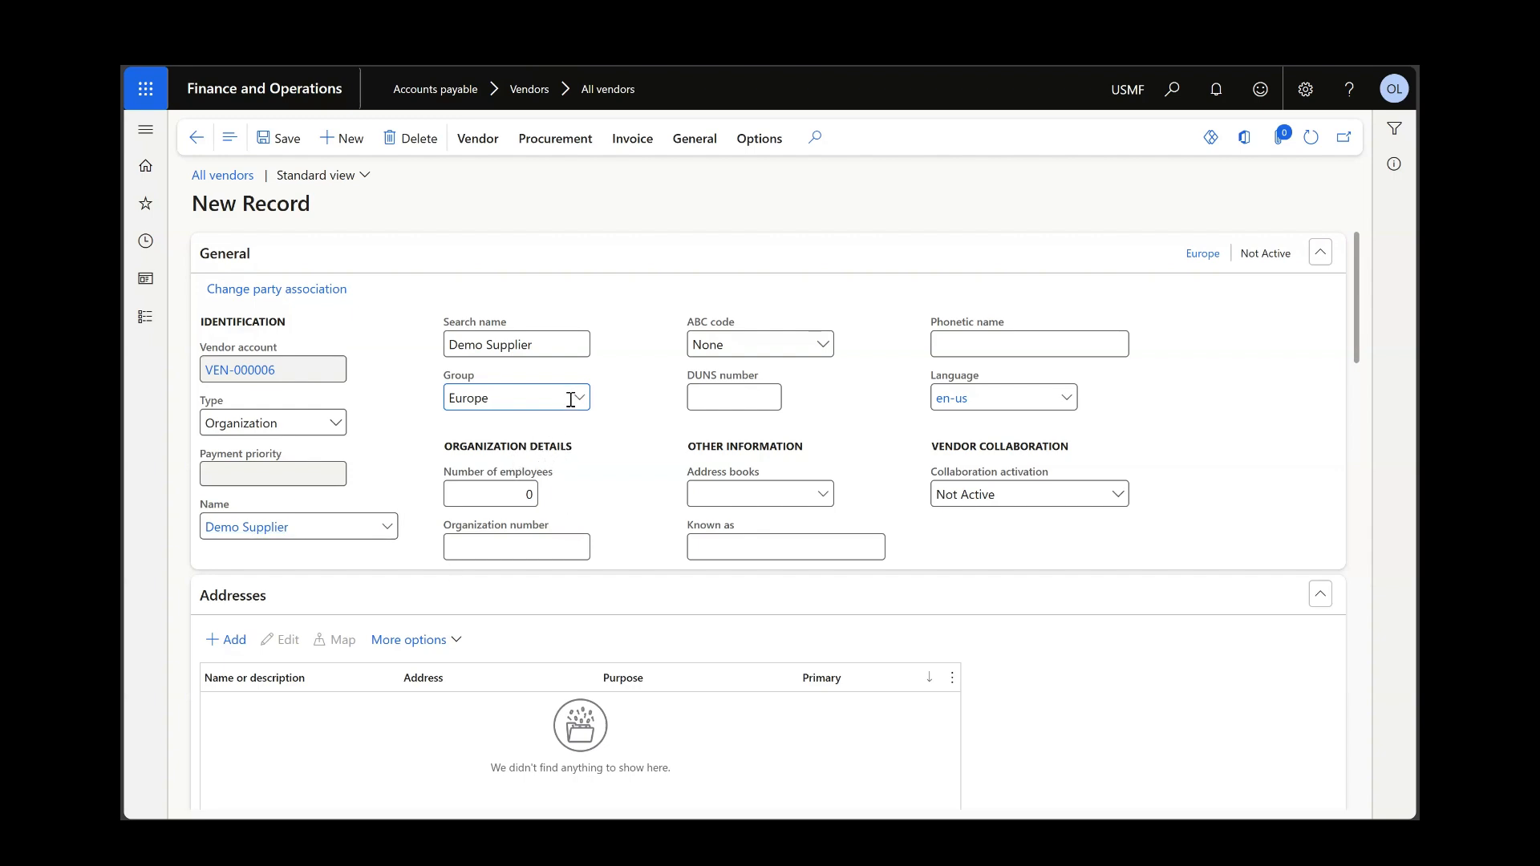
Set the number of employees to 100, enter the organization number, and choose ABC code A.
left_click(521, 494)
left_click(547, 552)
left_click(820, 346)
left_click(822, 347)
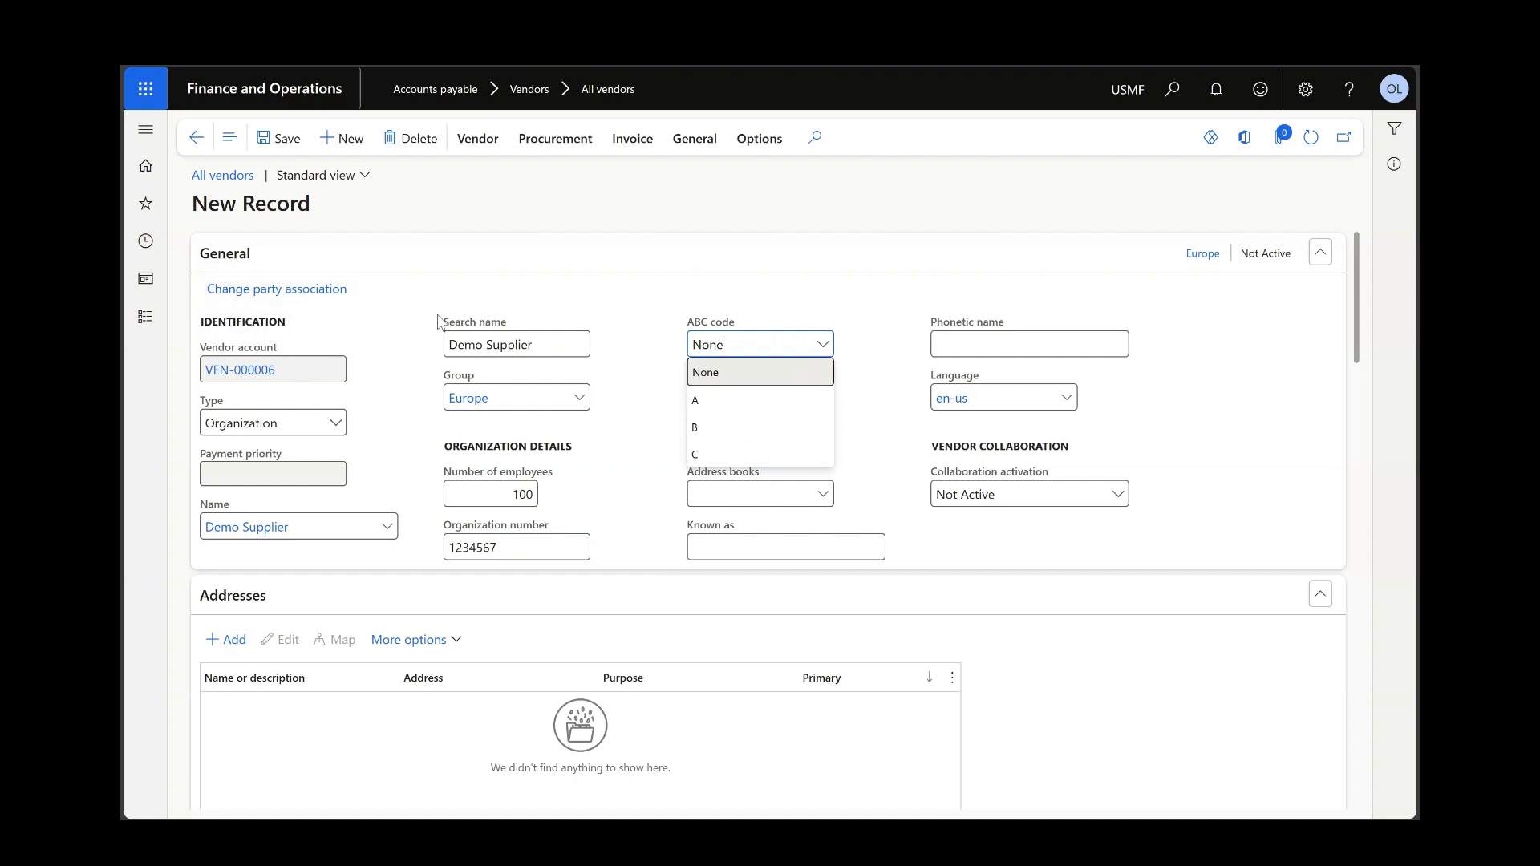
left_click(714, 401)
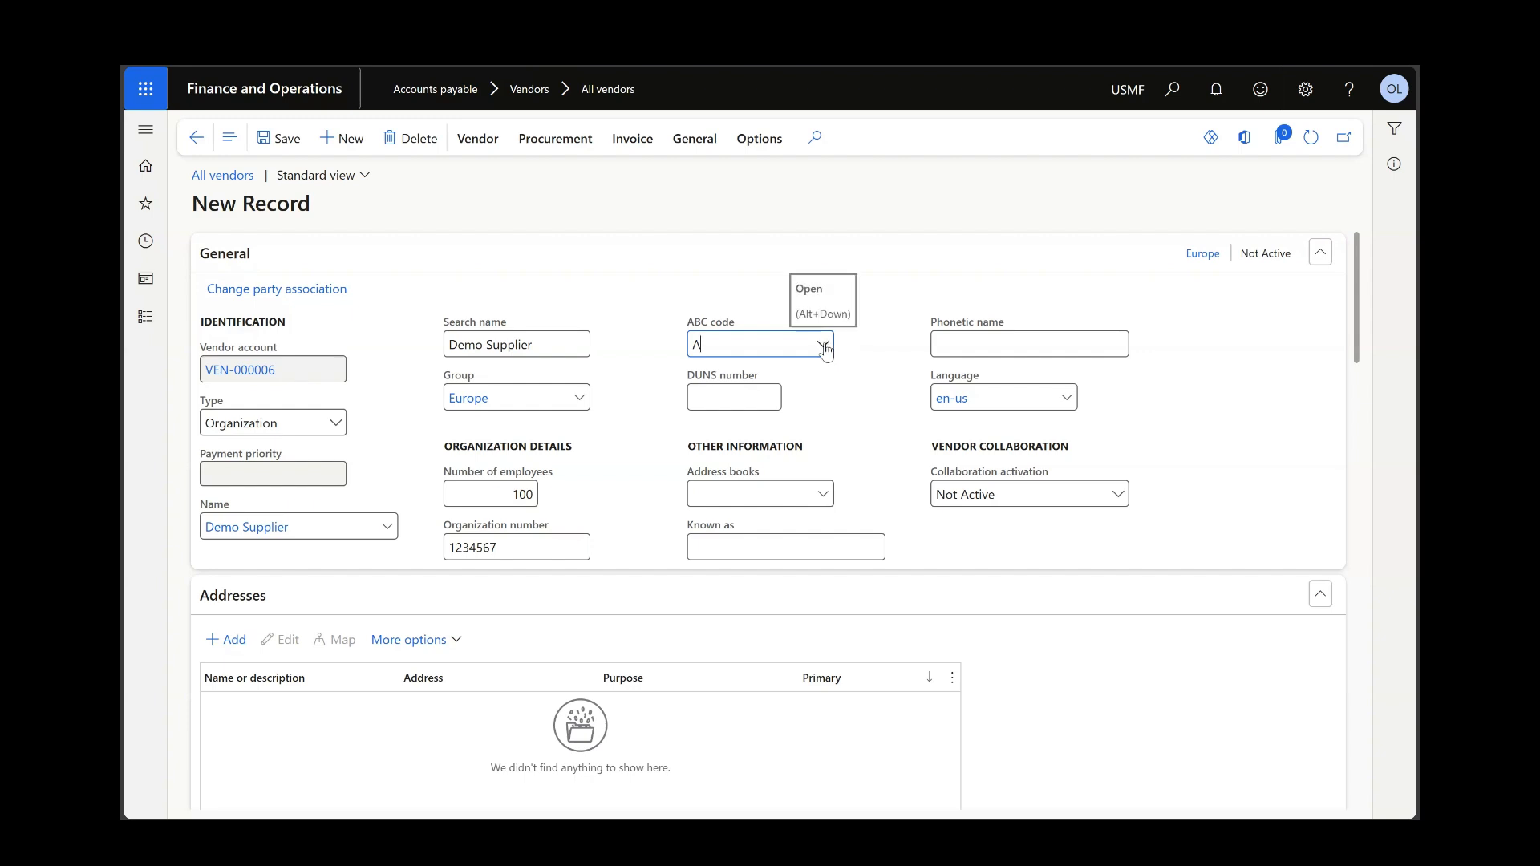
left_click(722, 399)
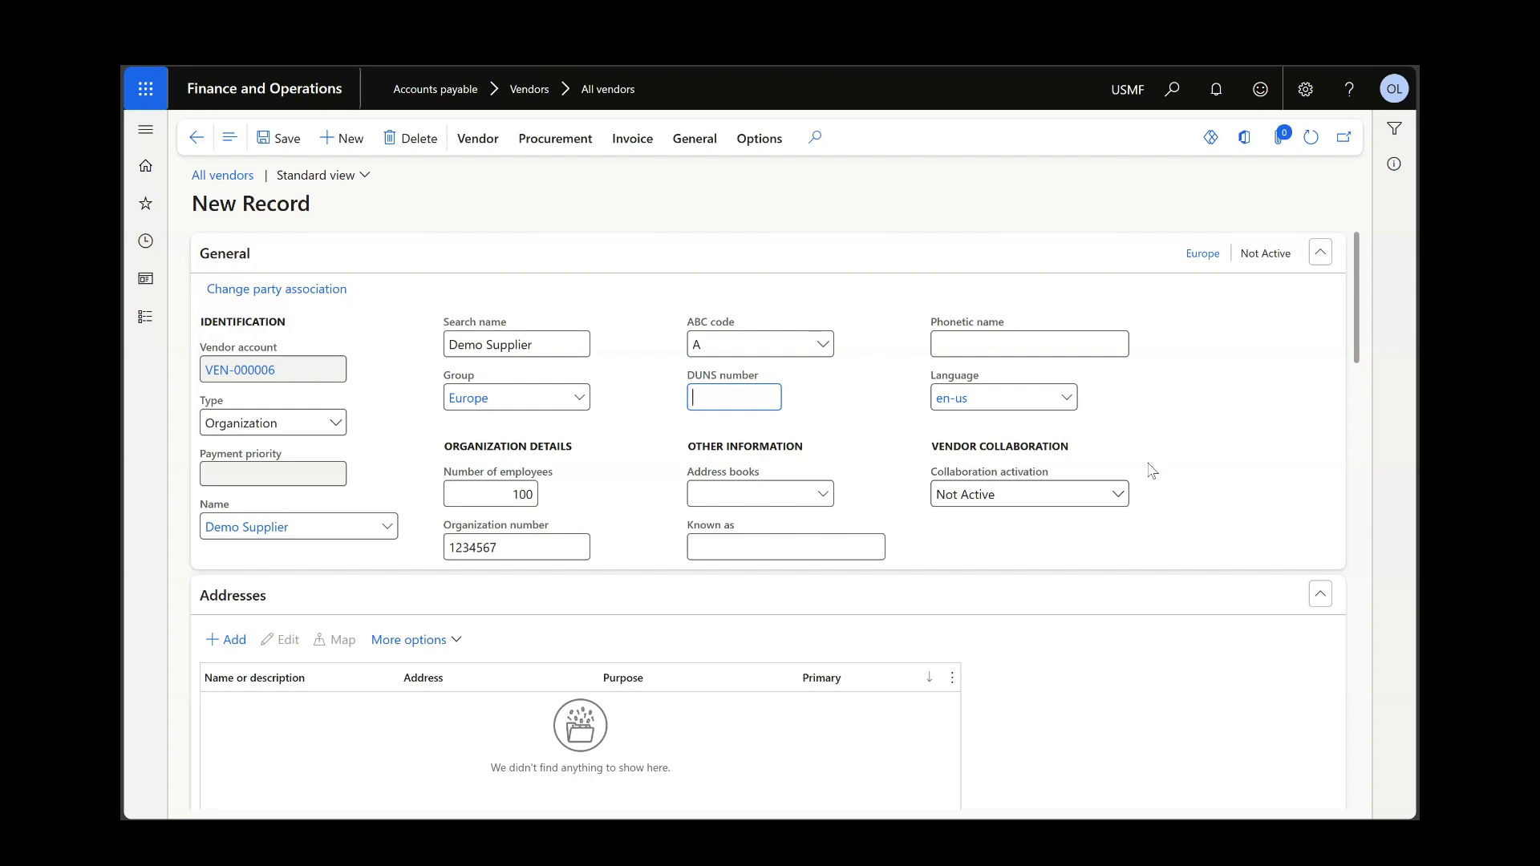
Review the available vendor collaboration activation options without changing the selection.
mouse_move(1108, 499)
left_click(1116, 494)
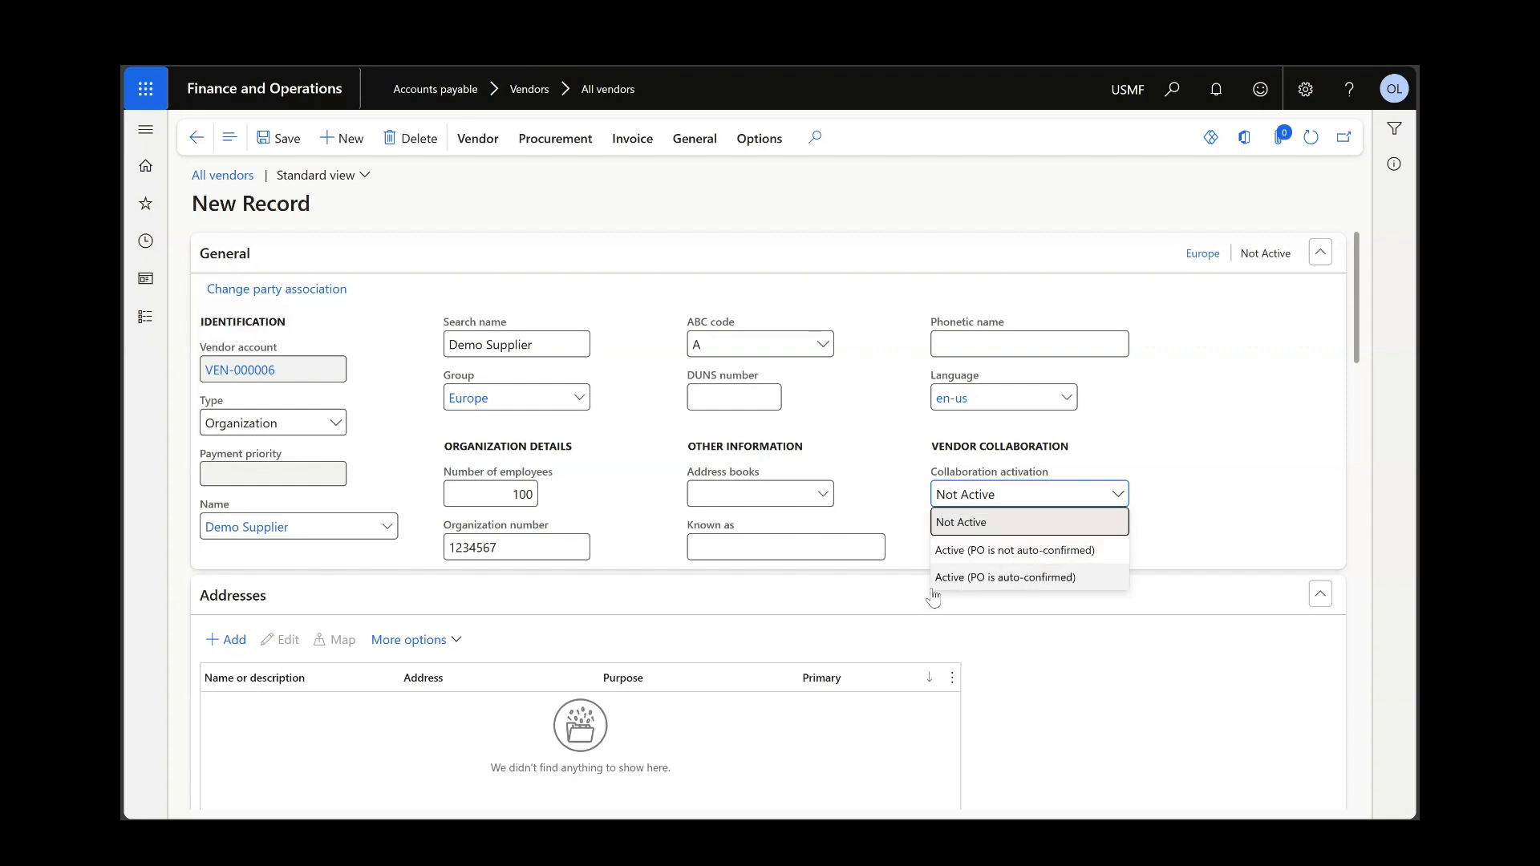
key("Escape")
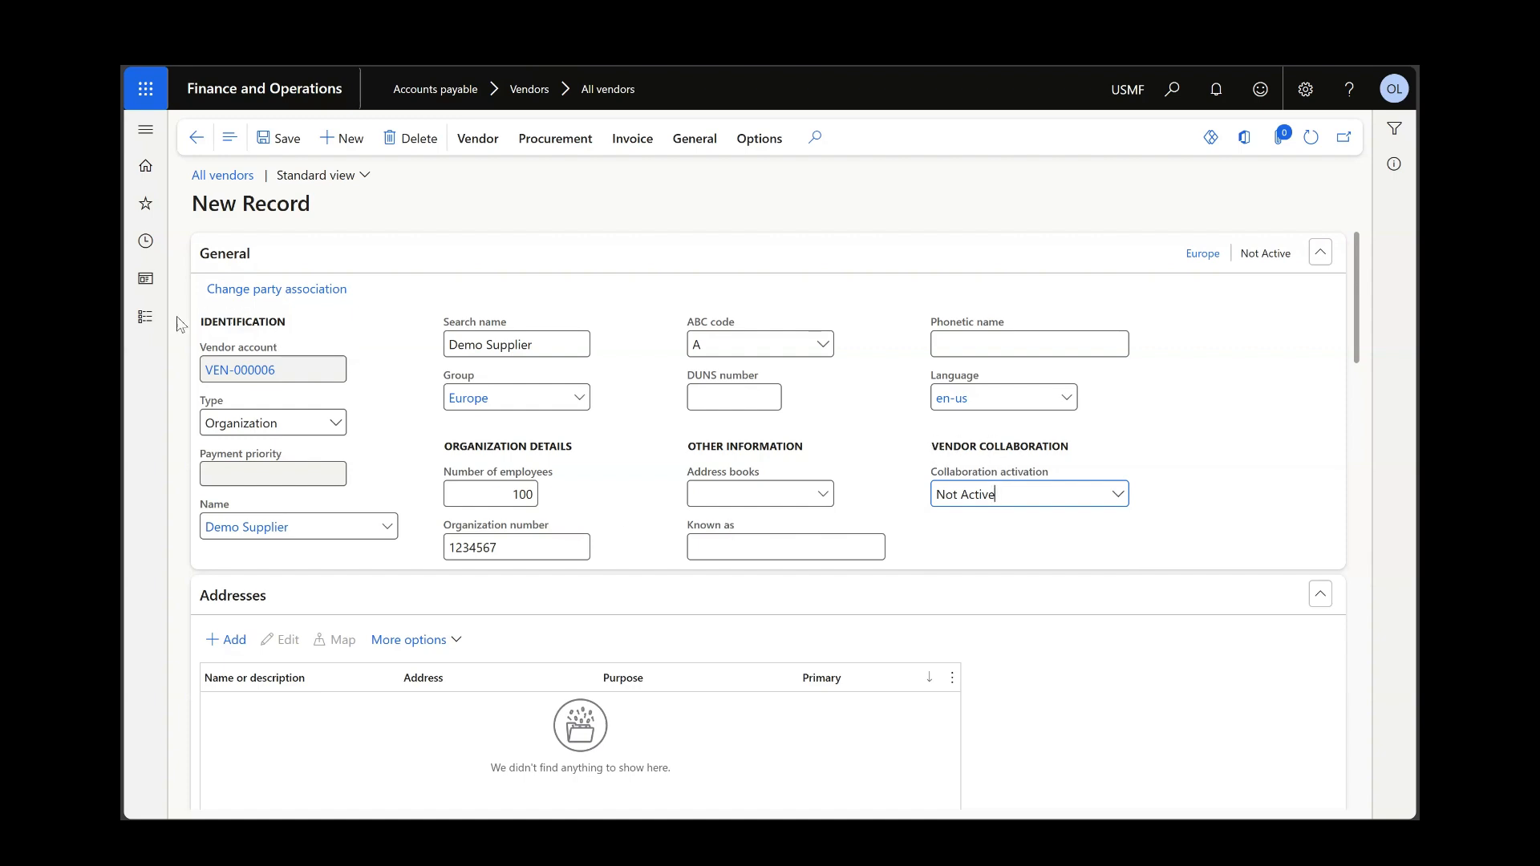
Look through the list of modules down to Vendor collaboration and return to the vendor record.
left_click(146, 317)
scroll(192, 441, "down", 10)
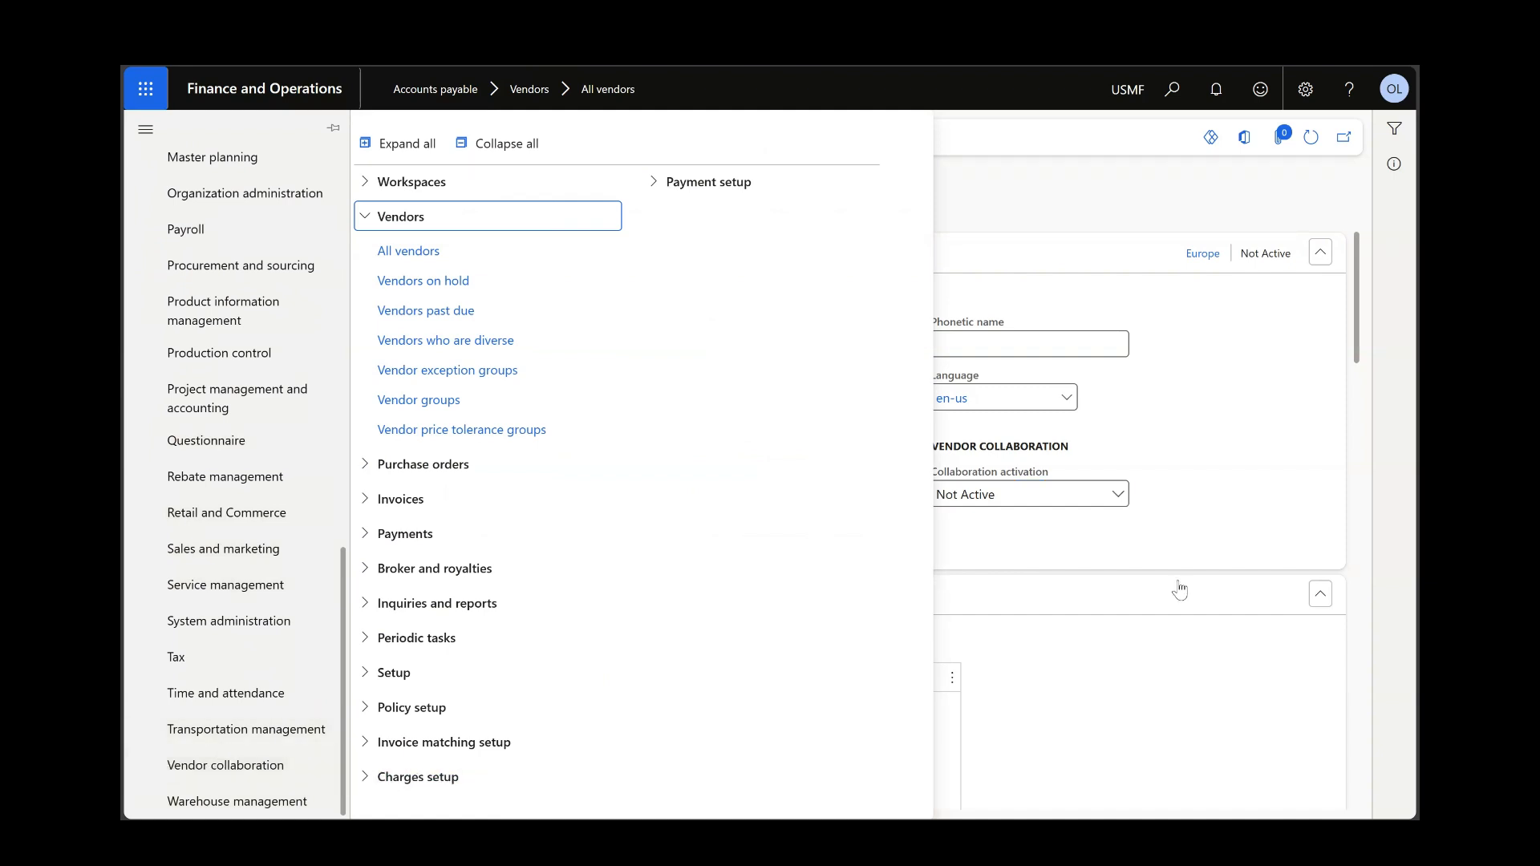
left_click(1211, 490)
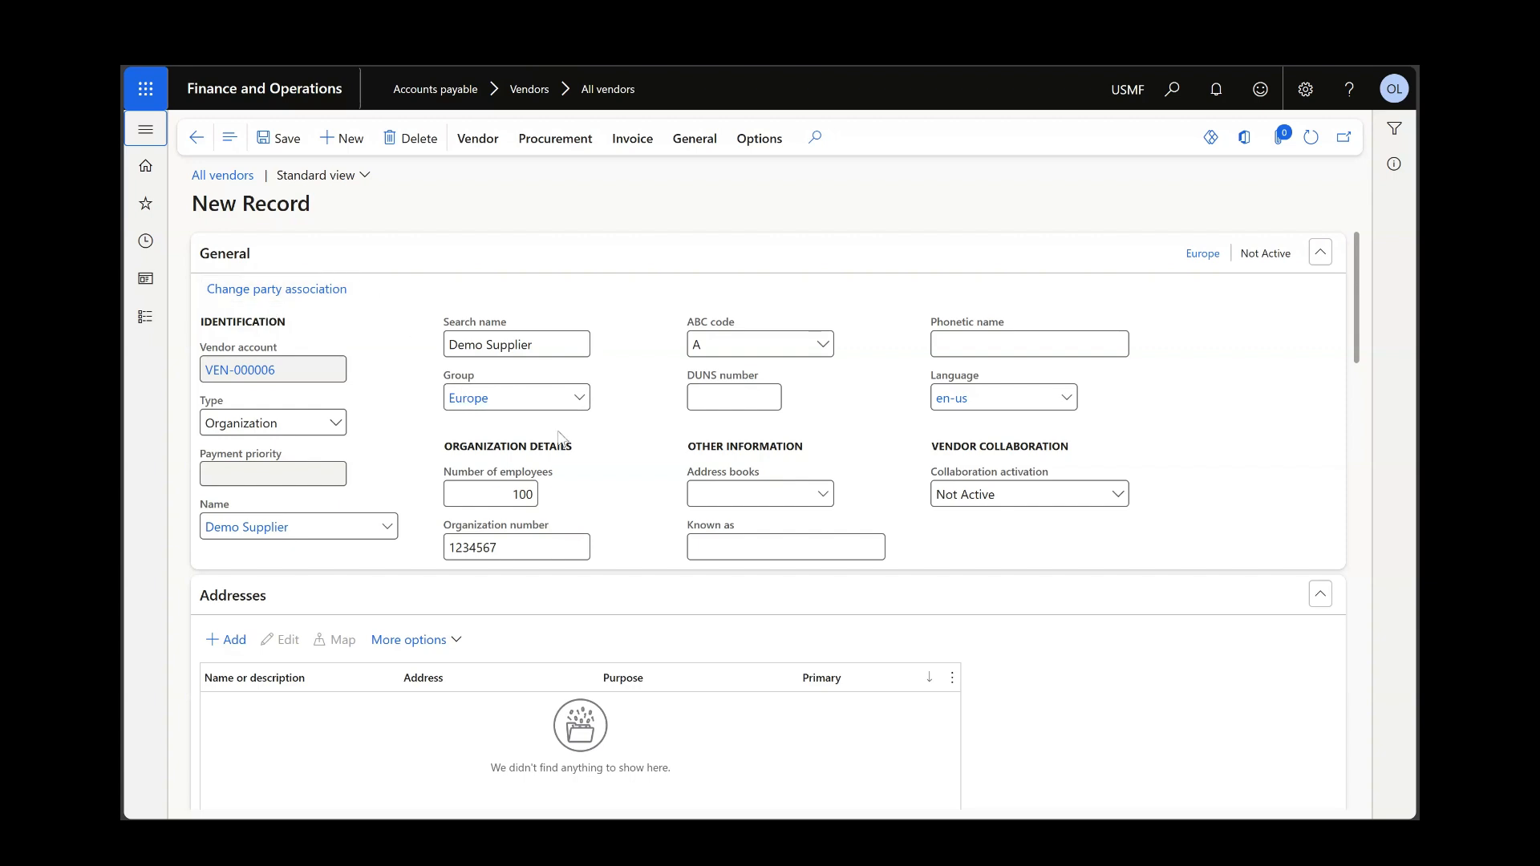
Add a primary address named DS Office for the vendor, with Business purpose and country/region GBR.
scroll(585, 491, "down", 5)
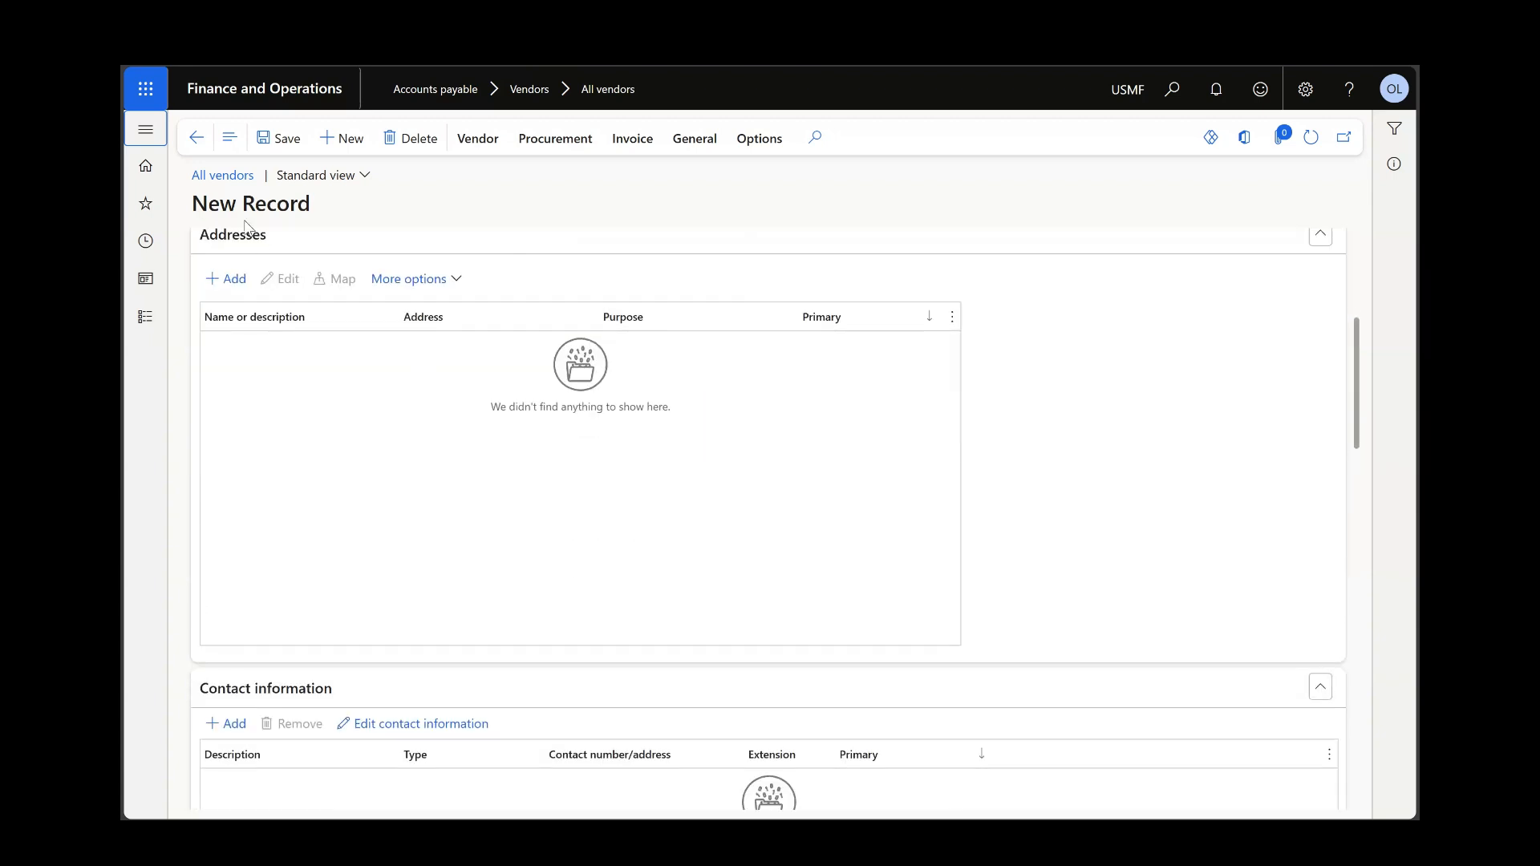
scroll(336, 387, "up", 1)
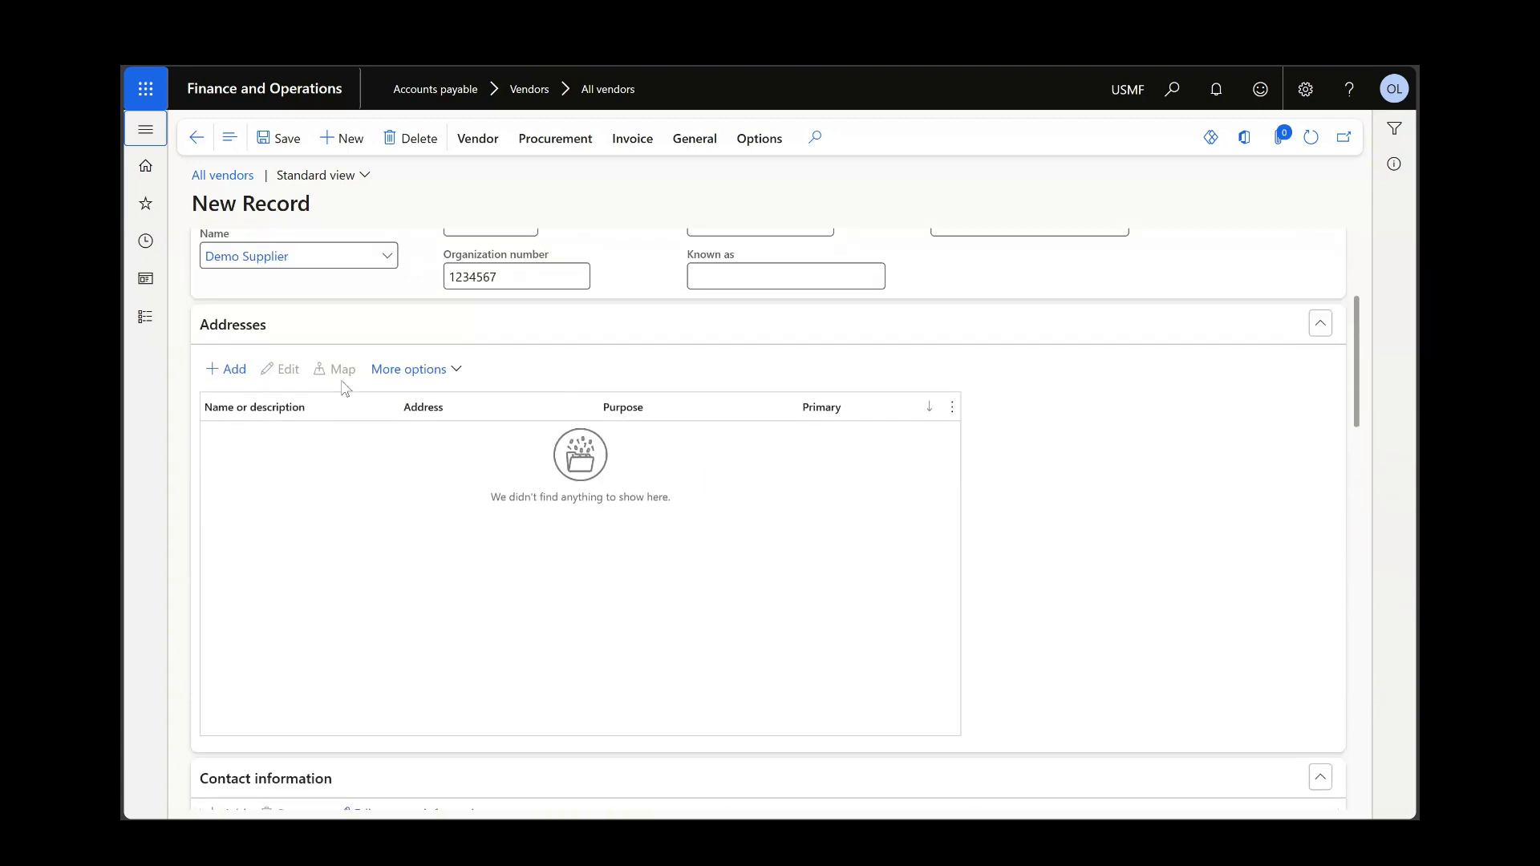
left_click(233, 371)
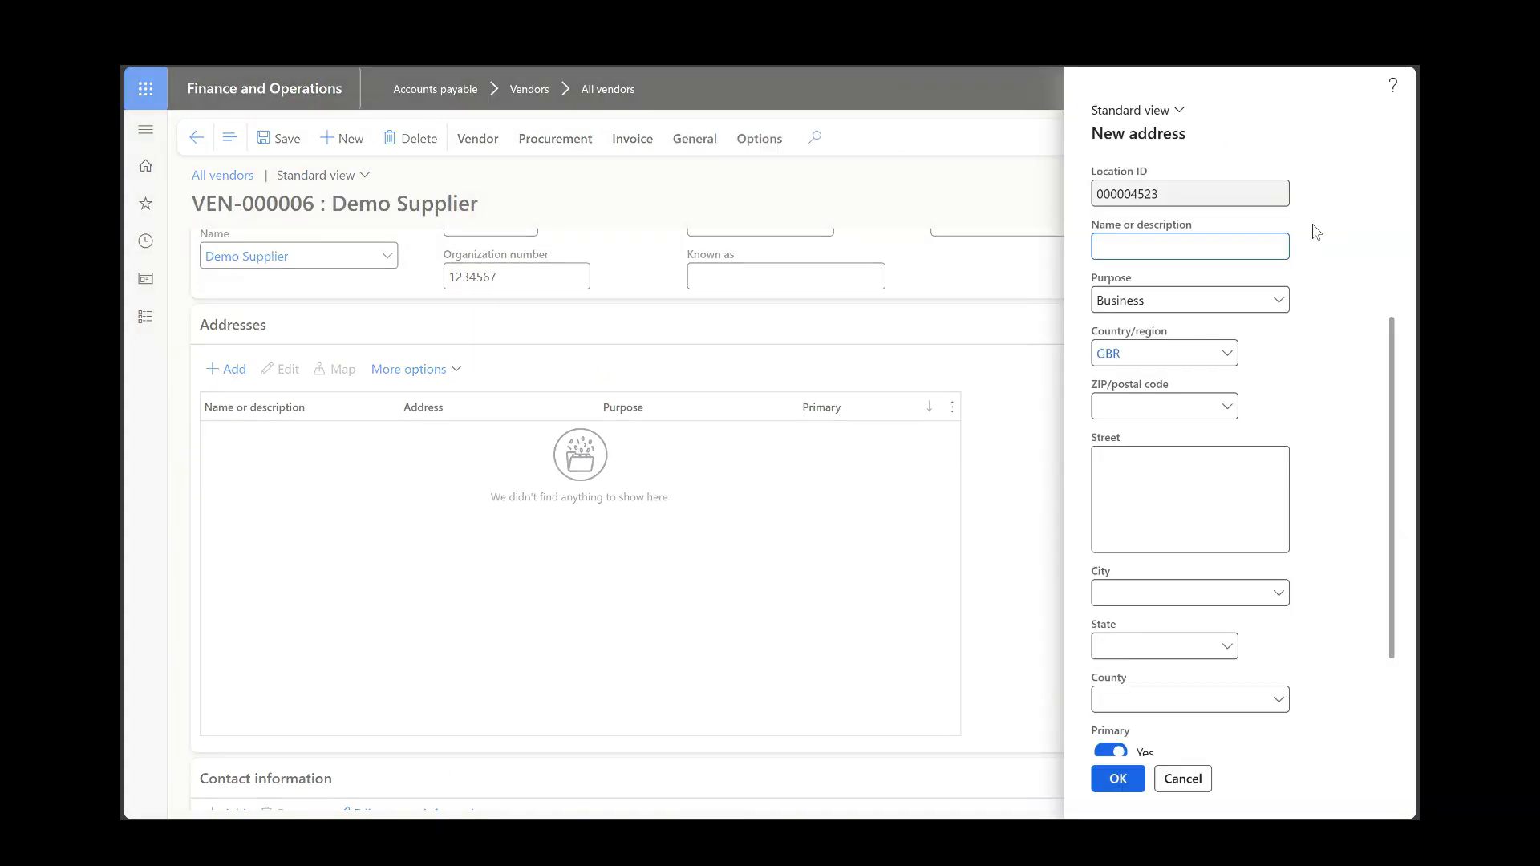
type("s")
key("BackSpace")
type("Office")
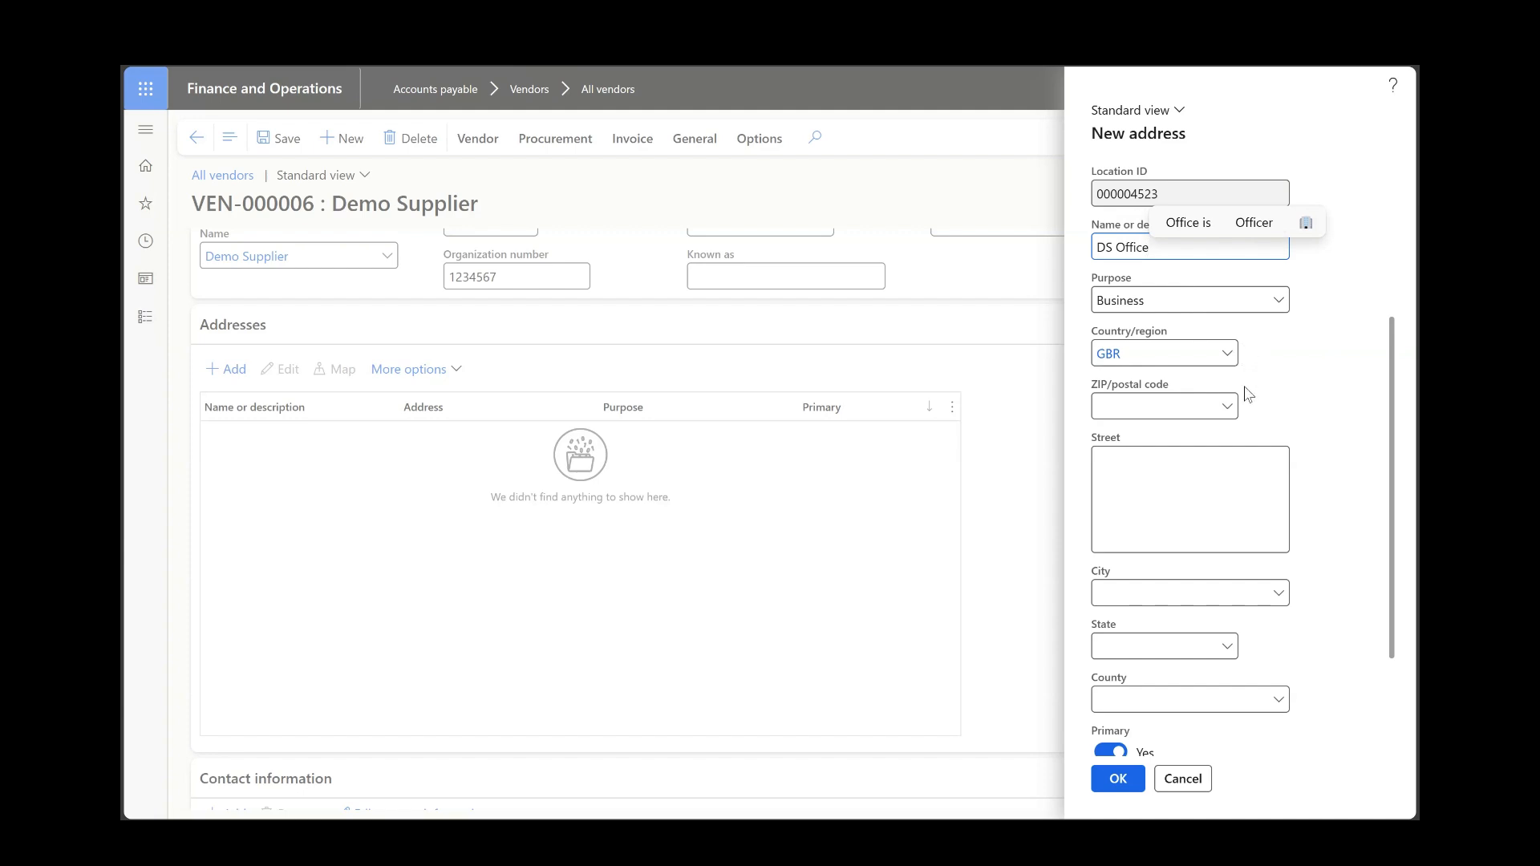
left_click(1226, 408)
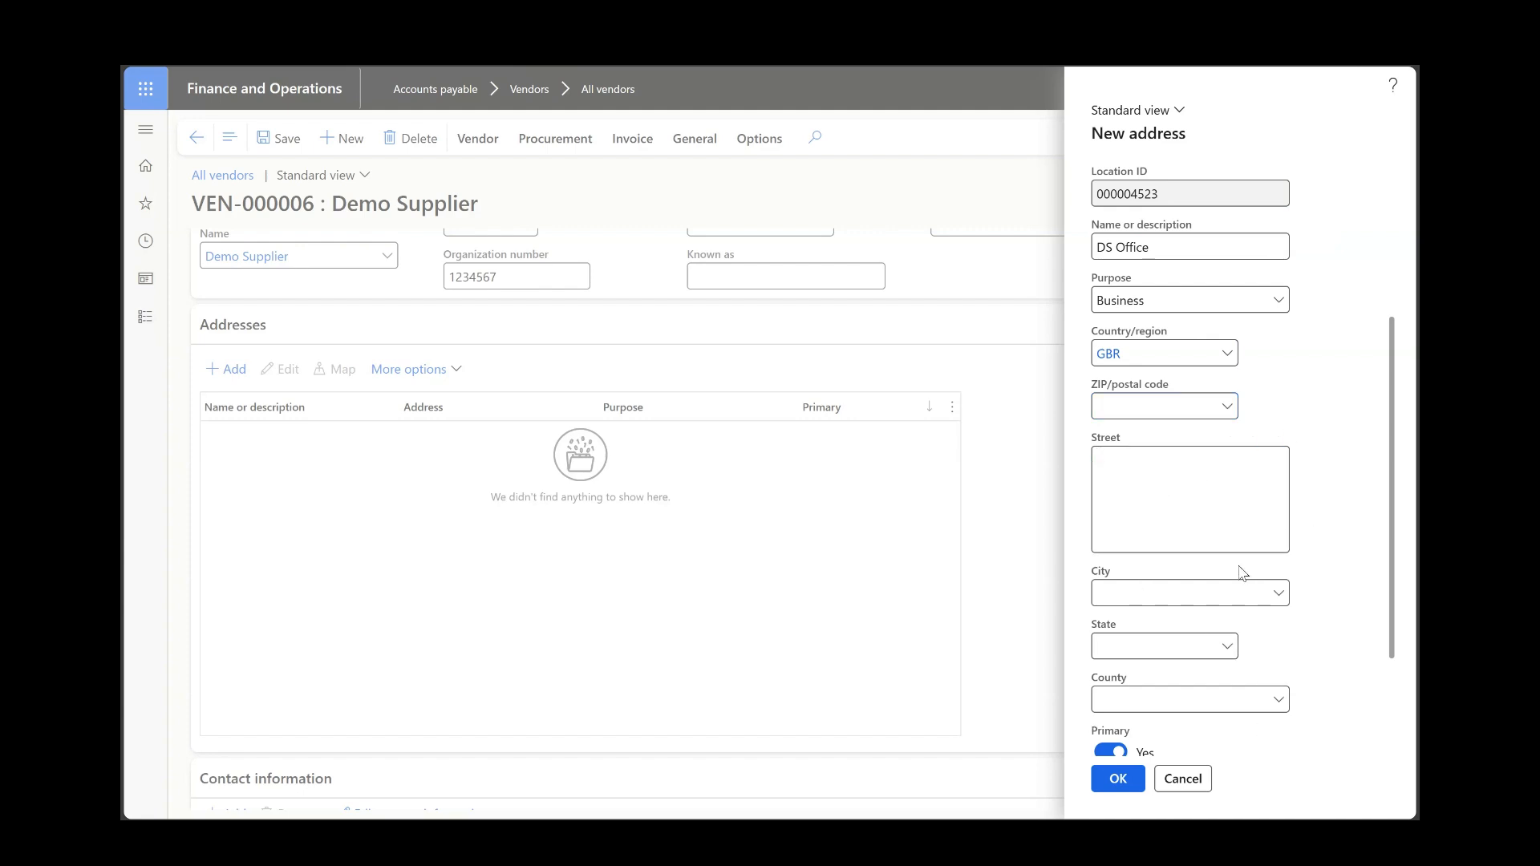
scroll(1255, 646, "down", 3)
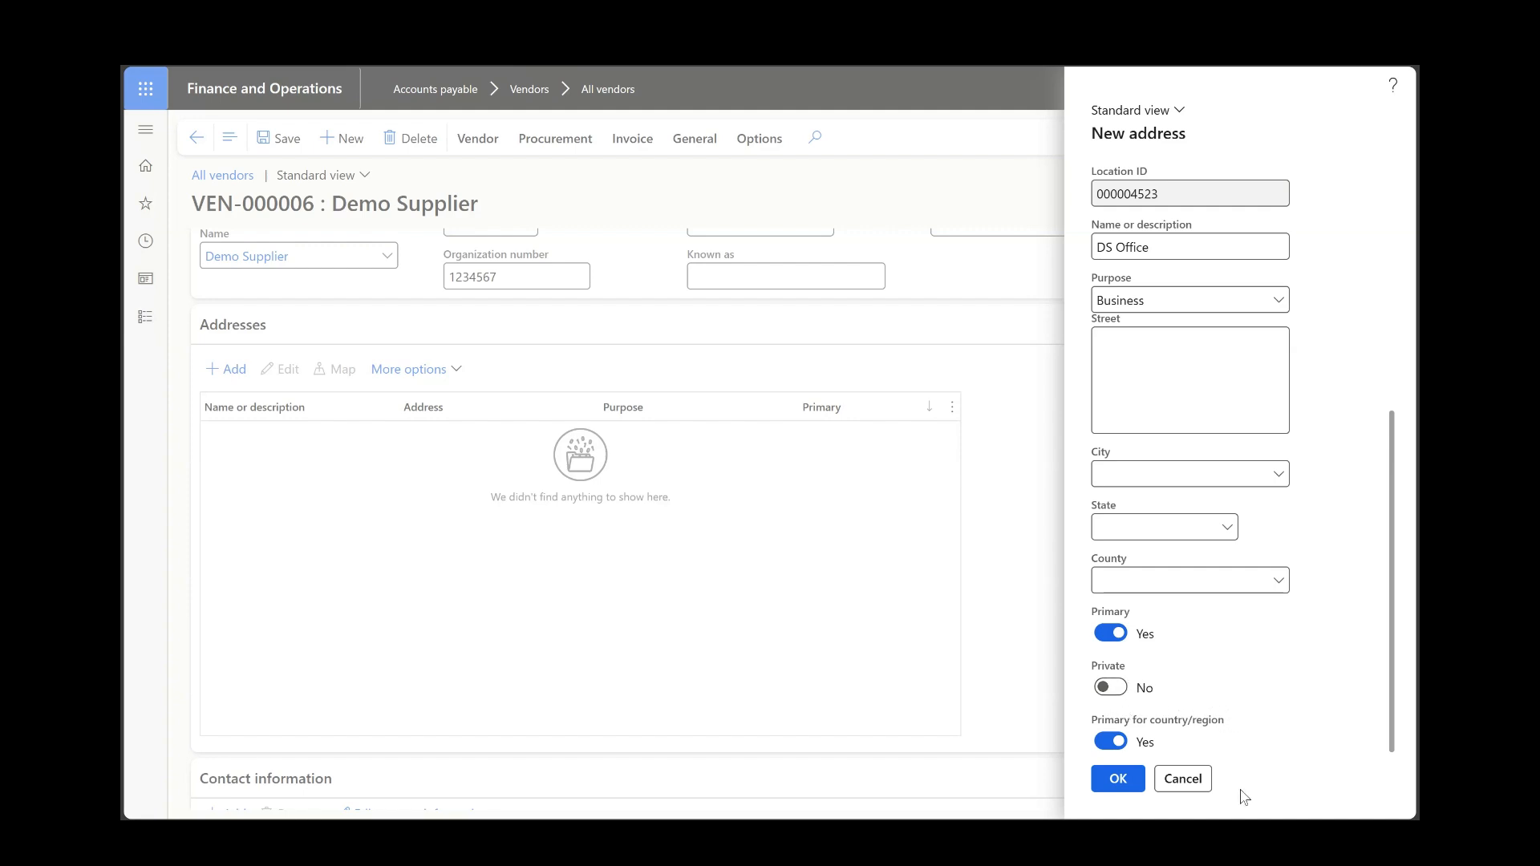
left_click(1110, 784)
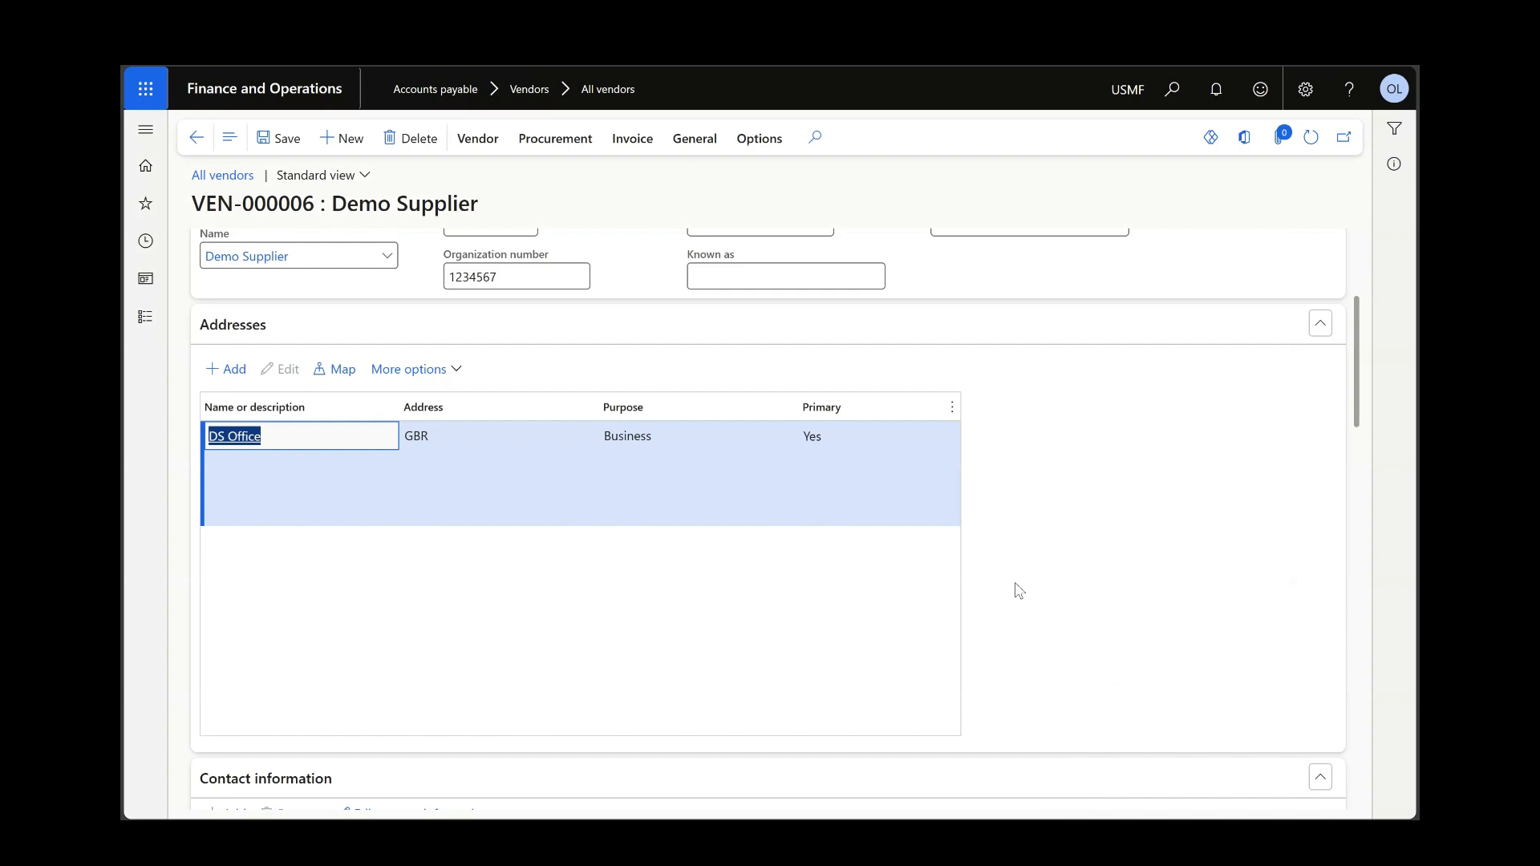
left_click(1157, 495)
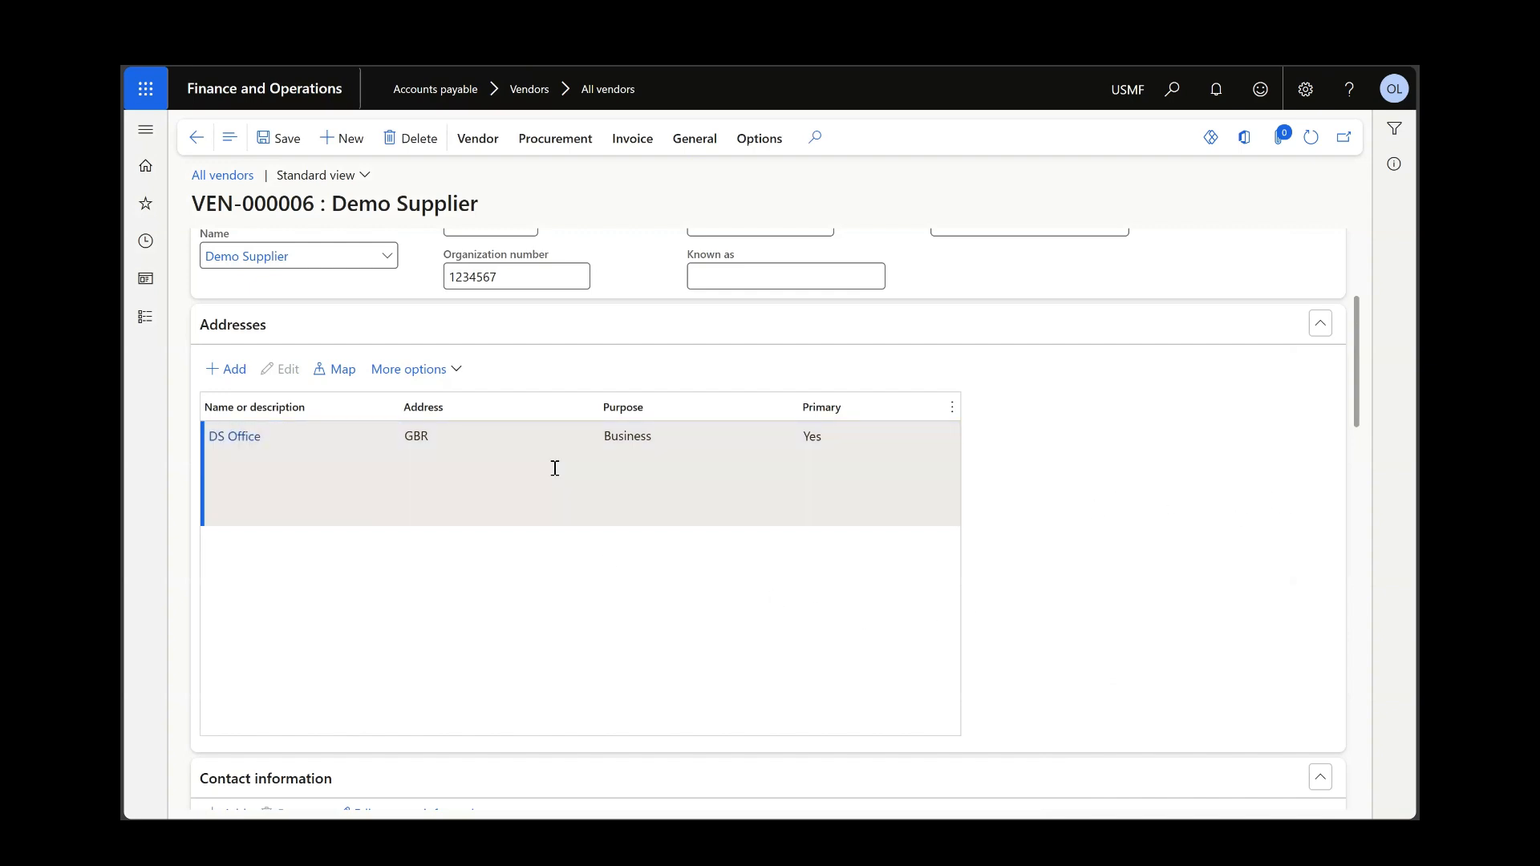
Start a second vendor address named Test and set its purpose to Delivery.
left_click(224, 370)
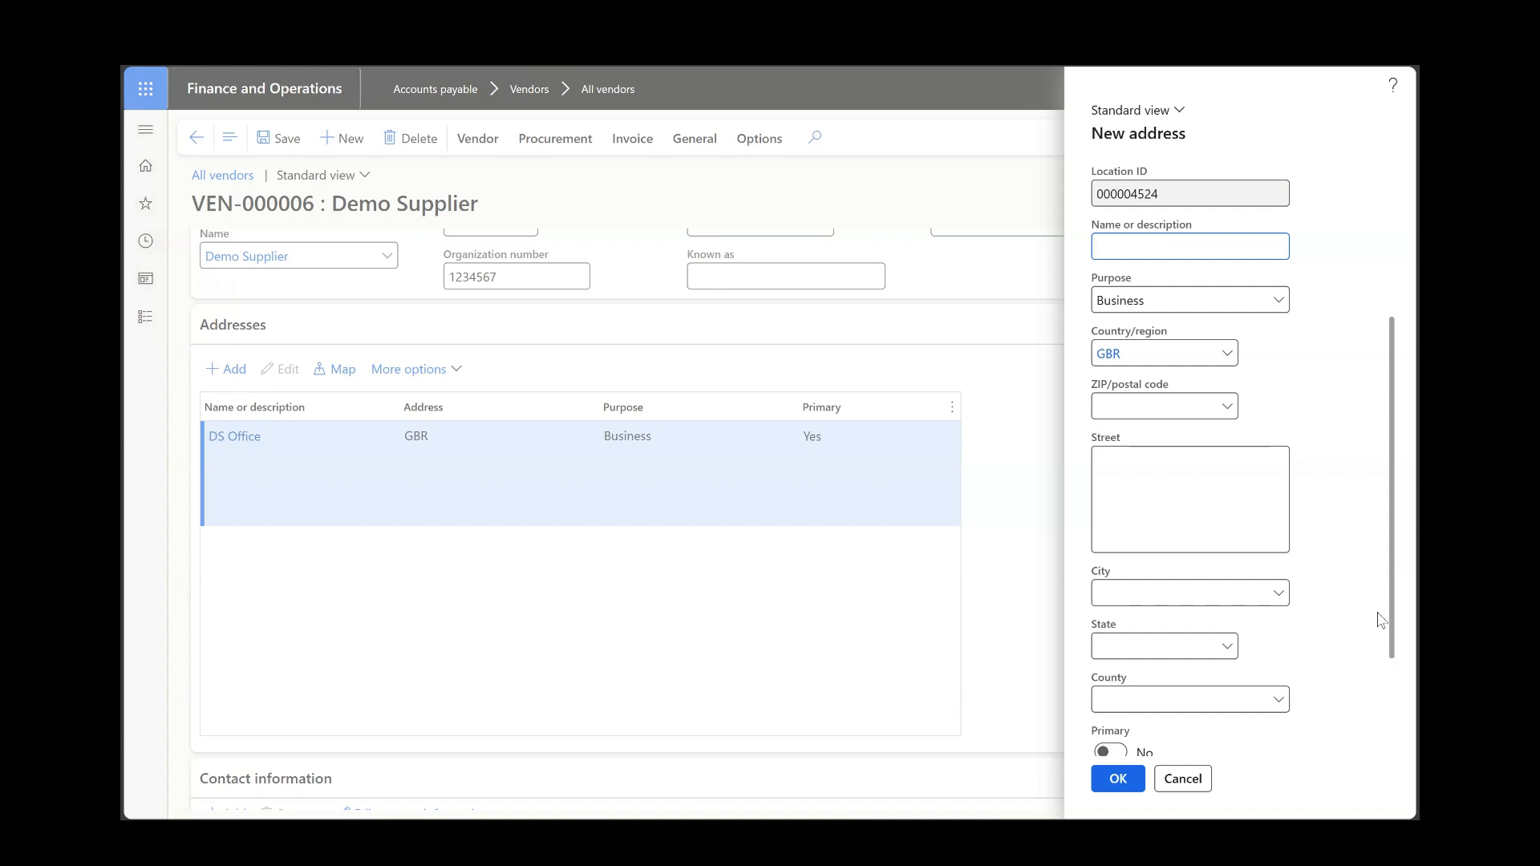
scroll(1378, 618, "down", 1)
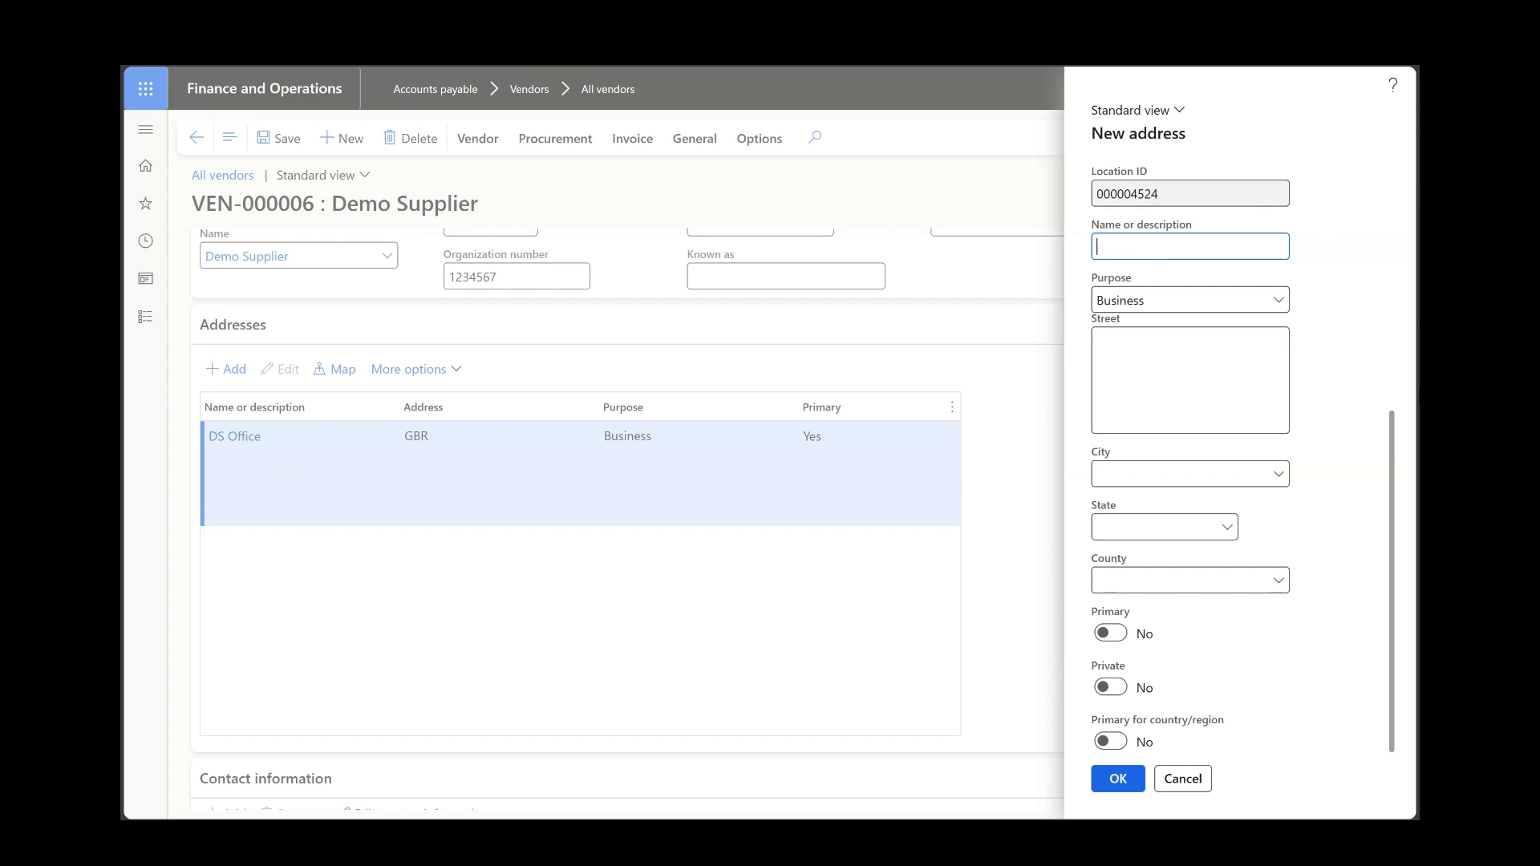
type("est")
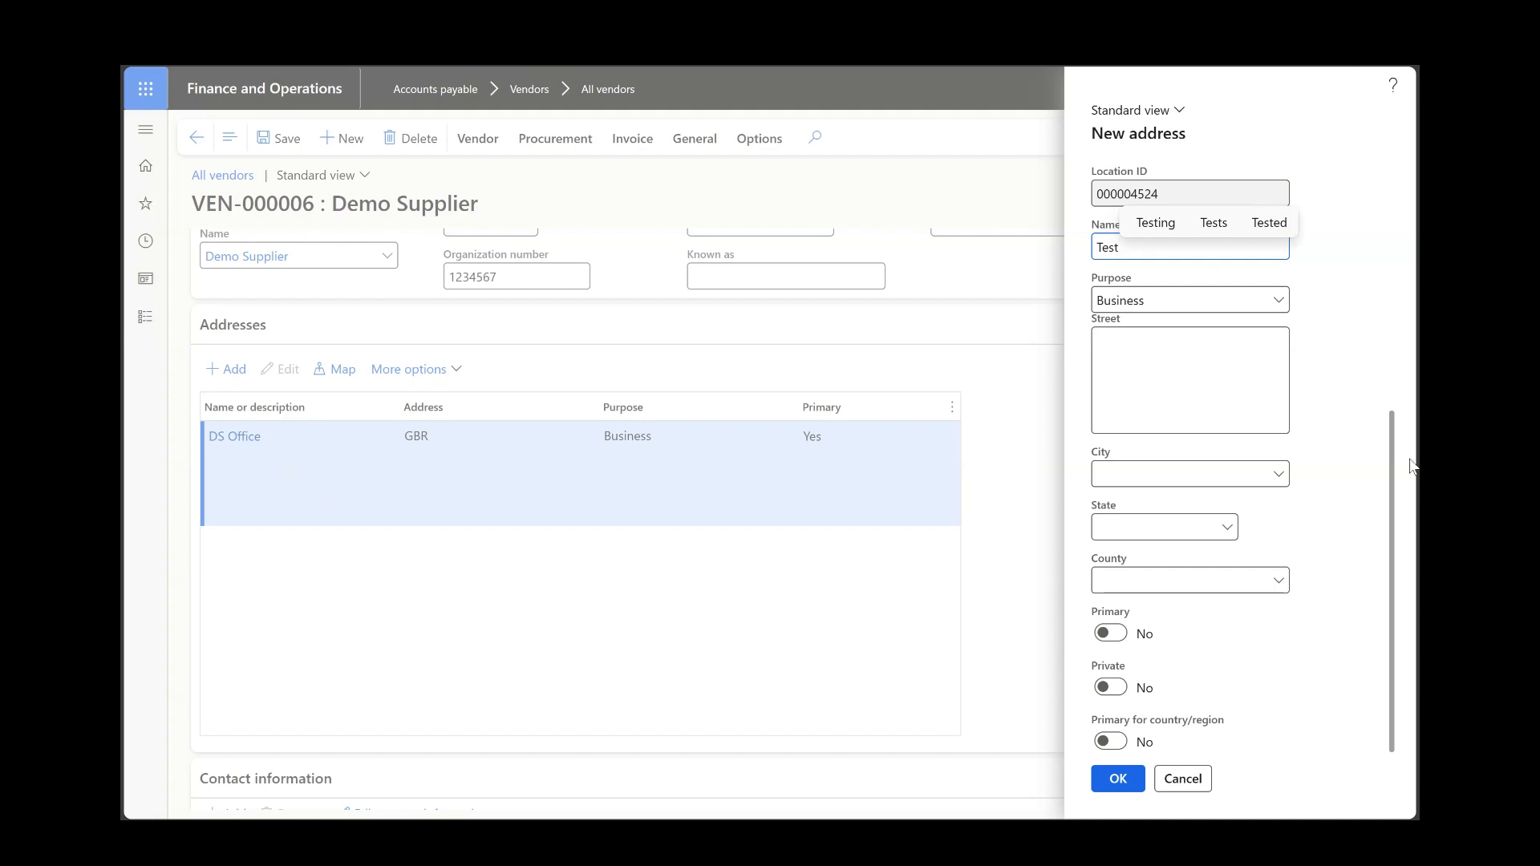
left_click(1278, 303)
left_click(1278, 303)
left_click(1279, 302)
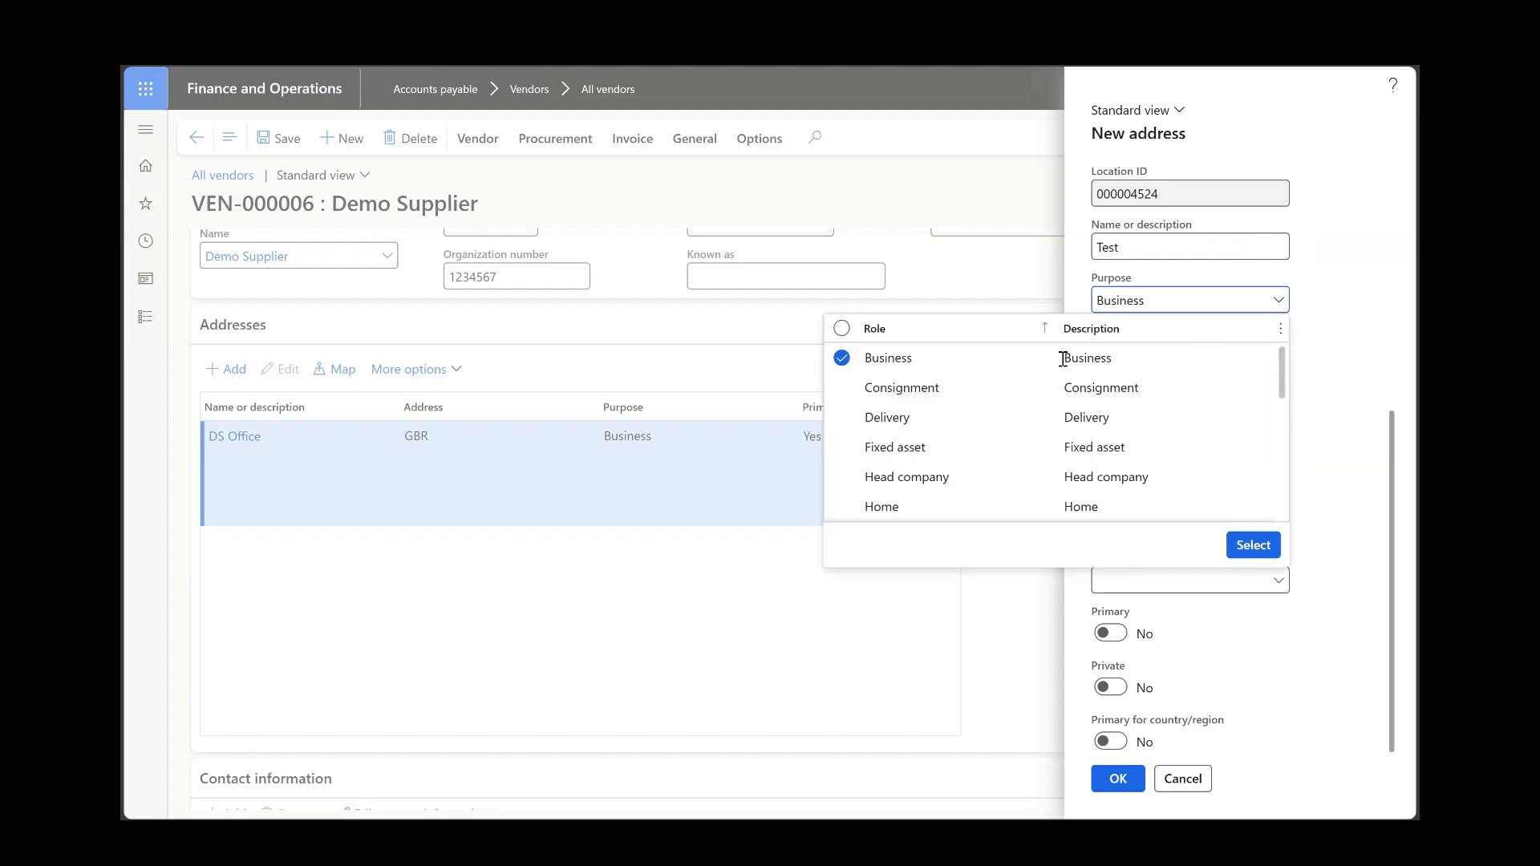
left_click(901, 420)
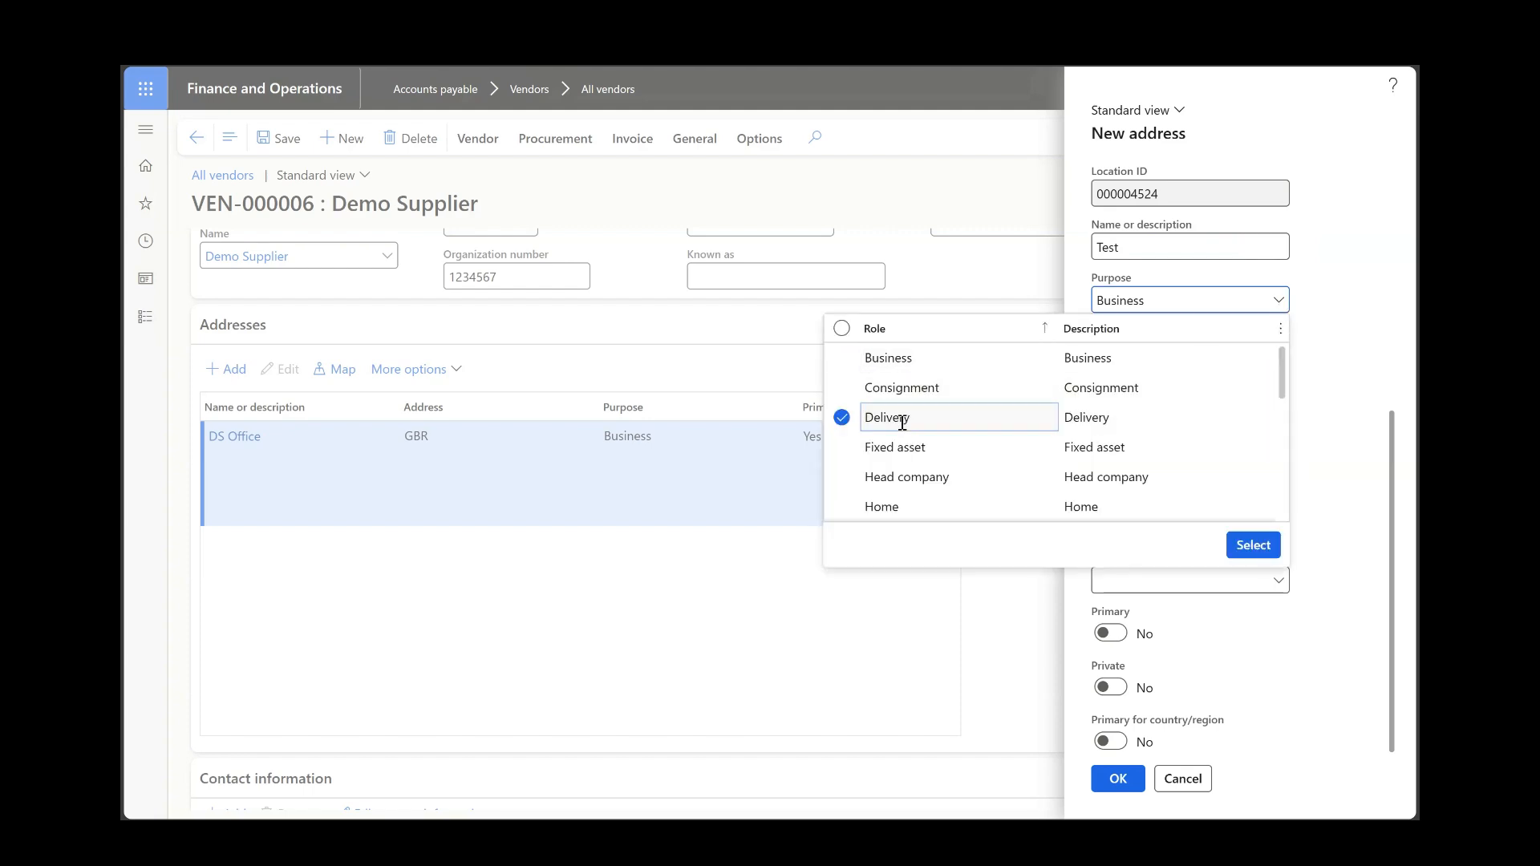
left_click(1264, 546)
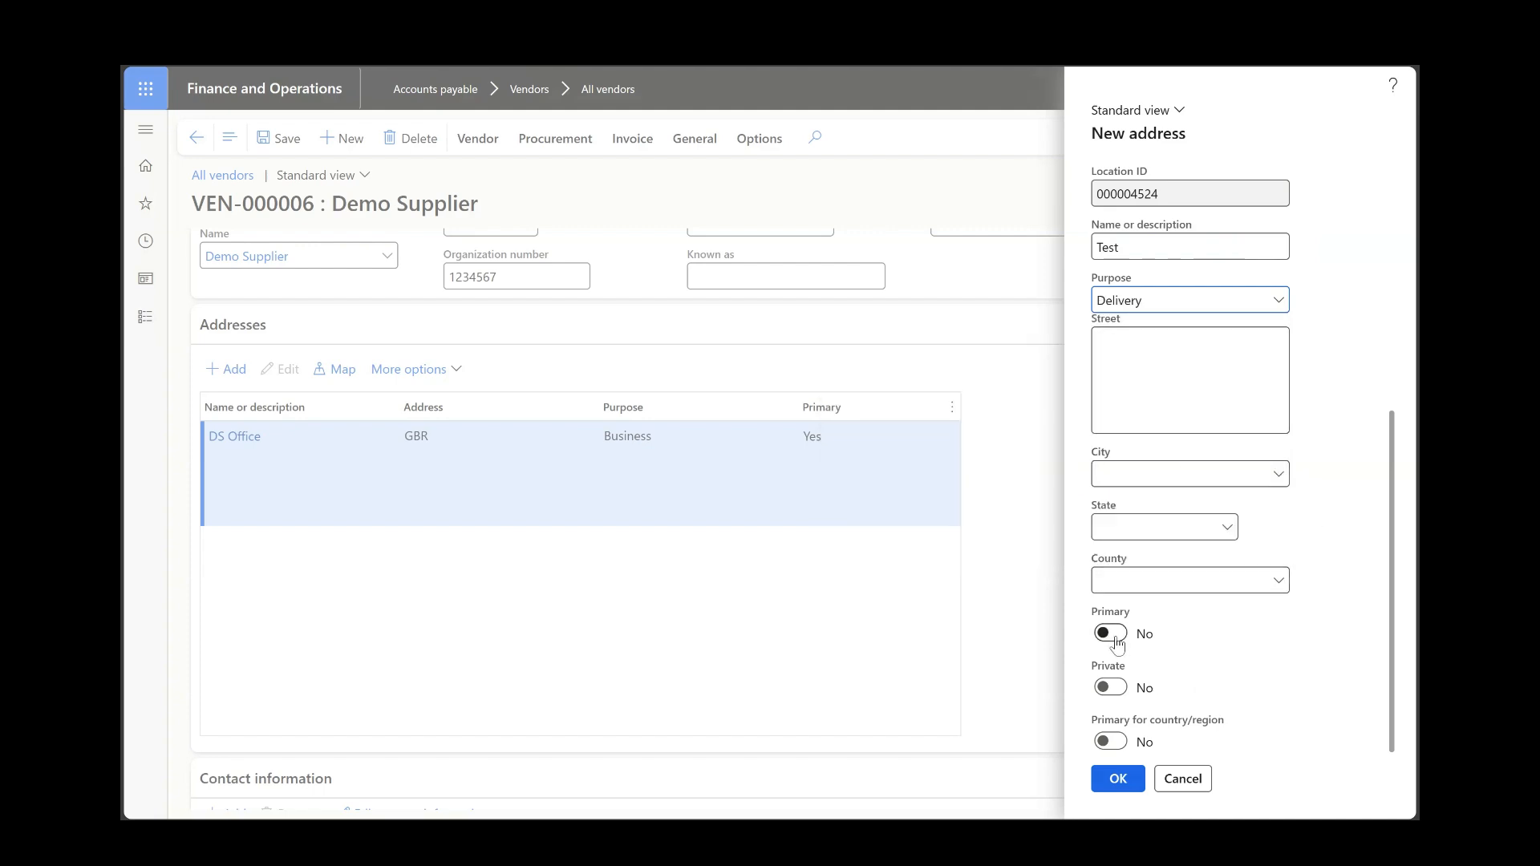
Make the Test address primary, accept unmarking the current primary address, and select the DS Office entry in the address list.
left_click(1112, 634)
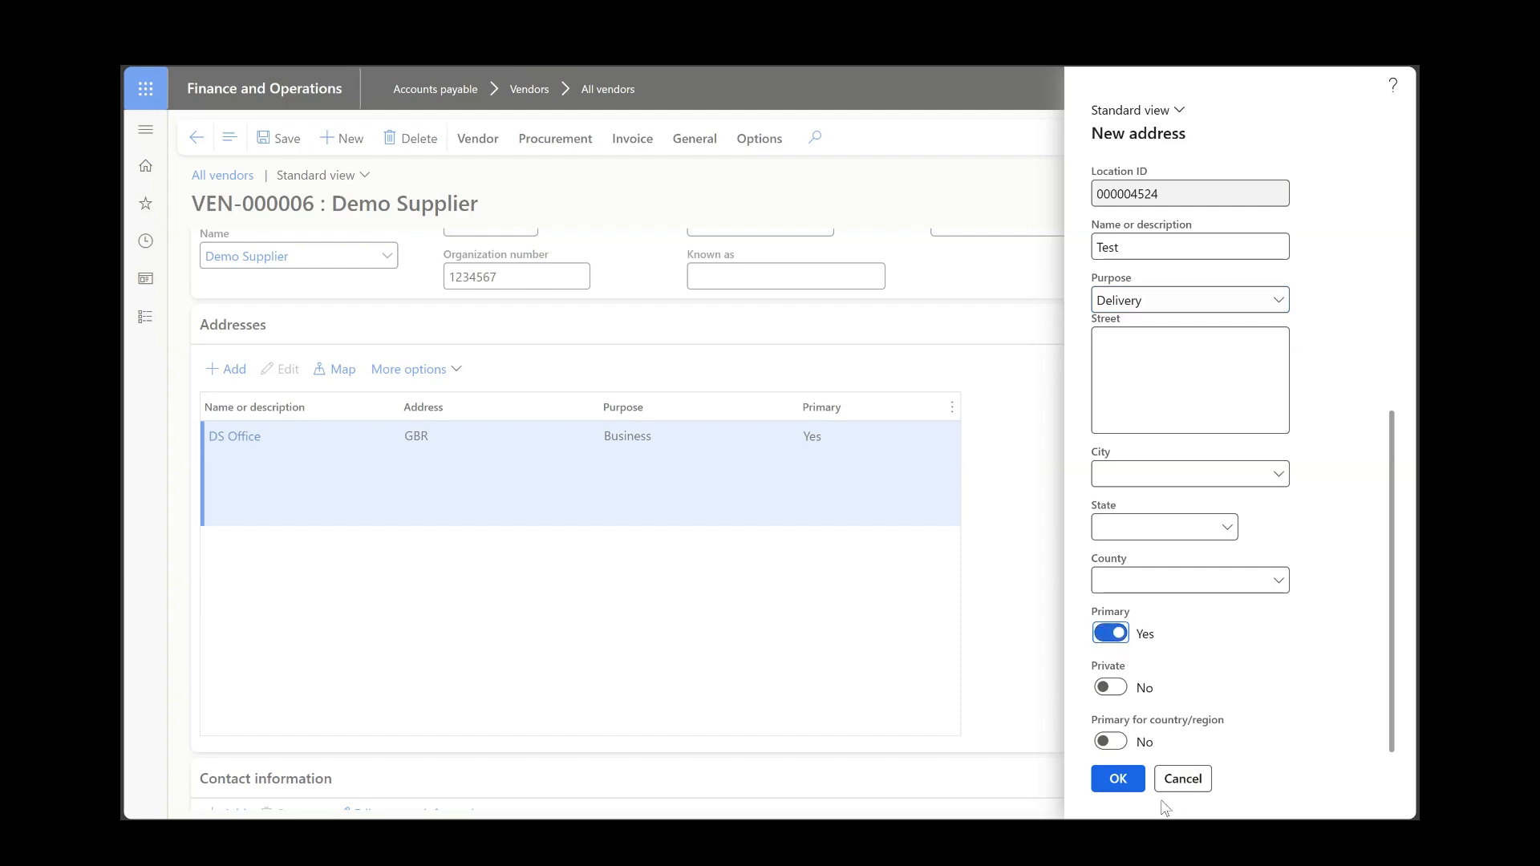
left_click(1119, 778)
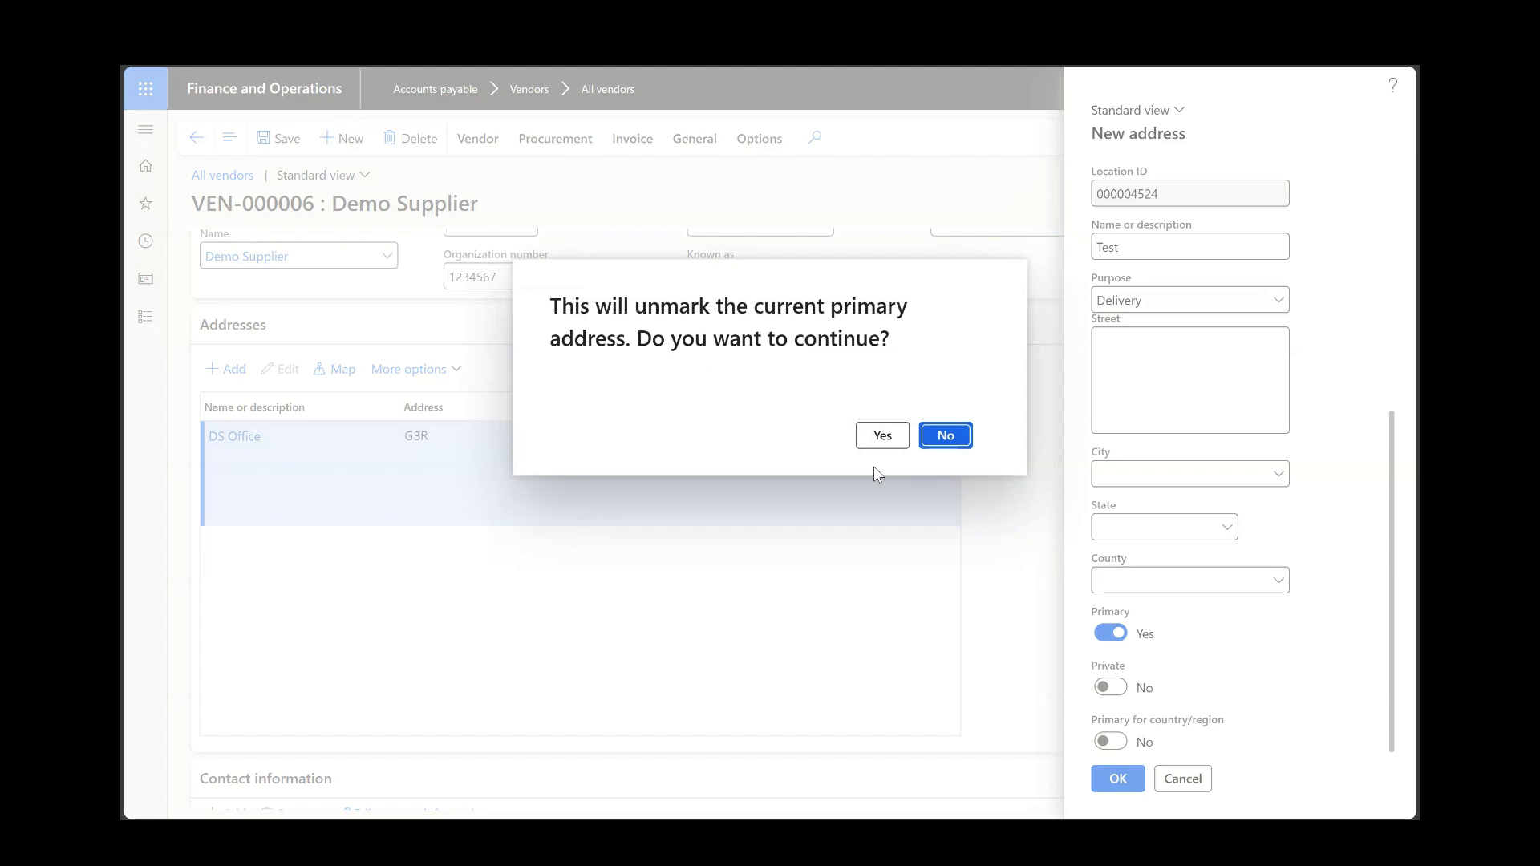
left_click(882, 437)
left_click(1118, 778)
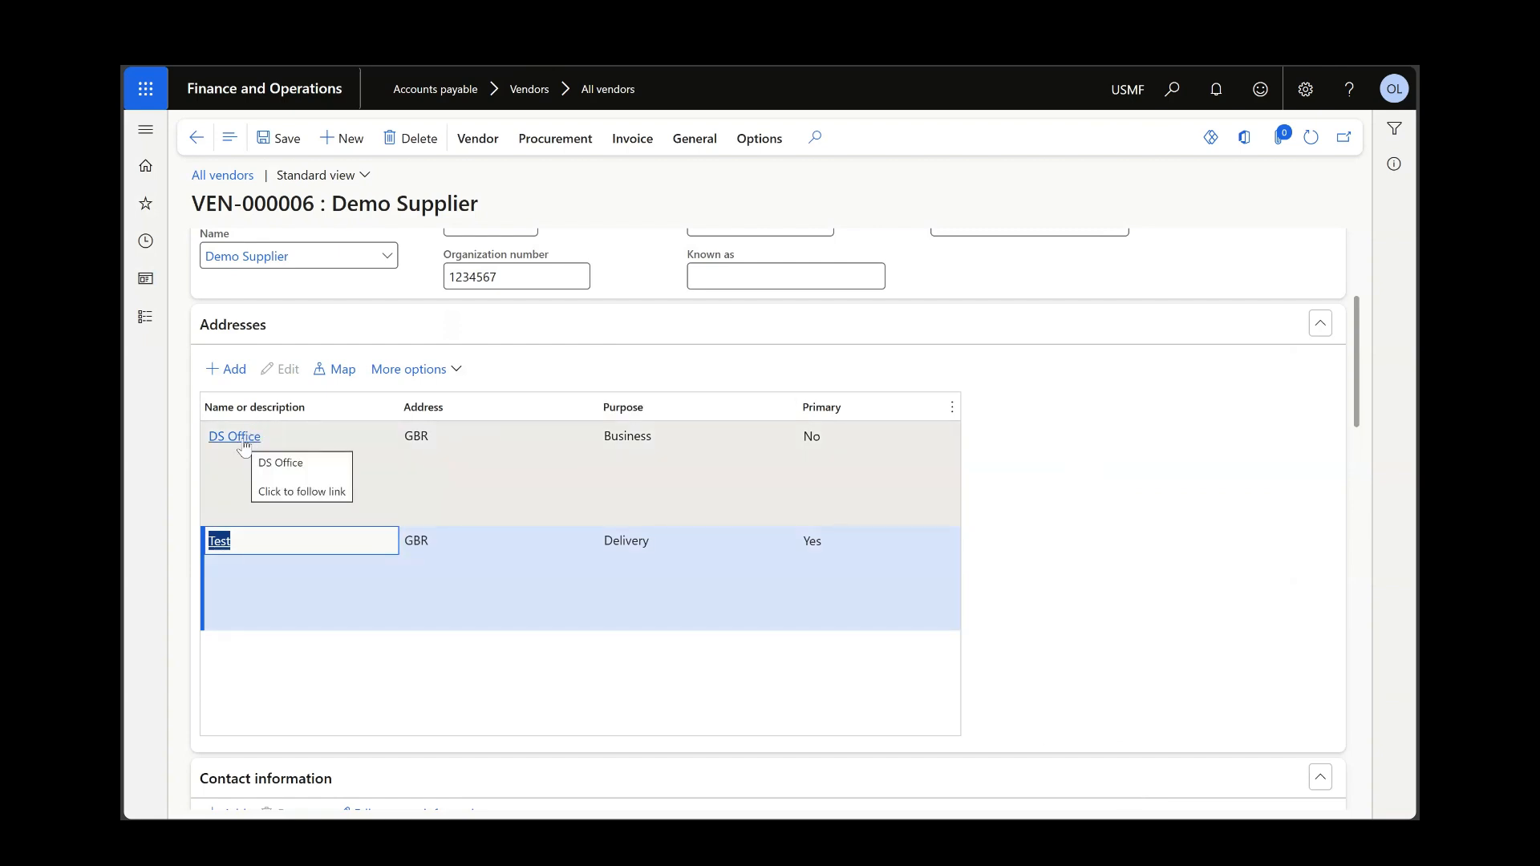
left_click(267, 474)
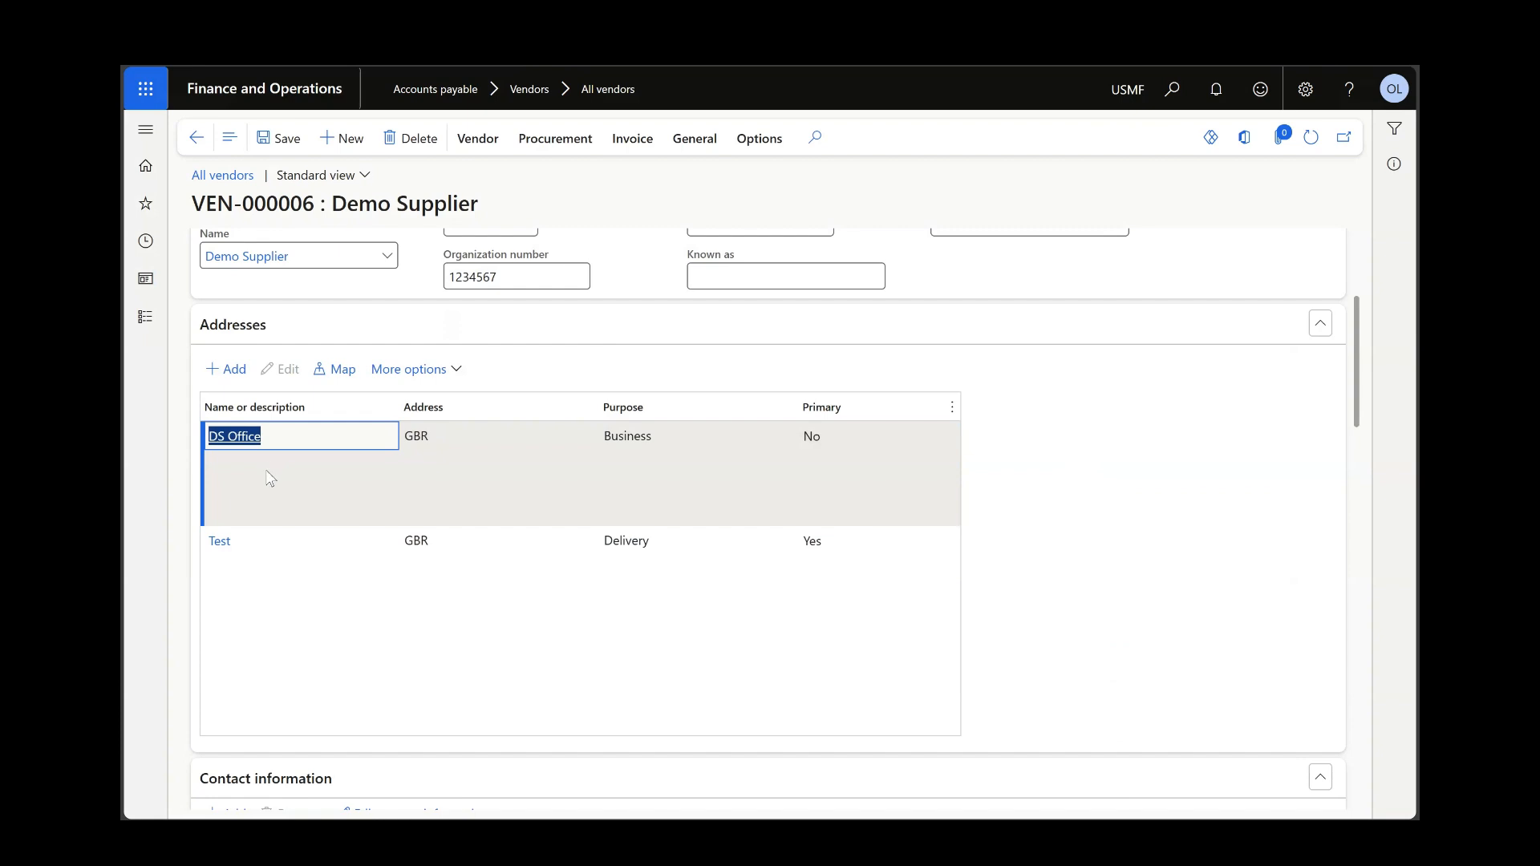
scroll(1277, 615, "up", 1)
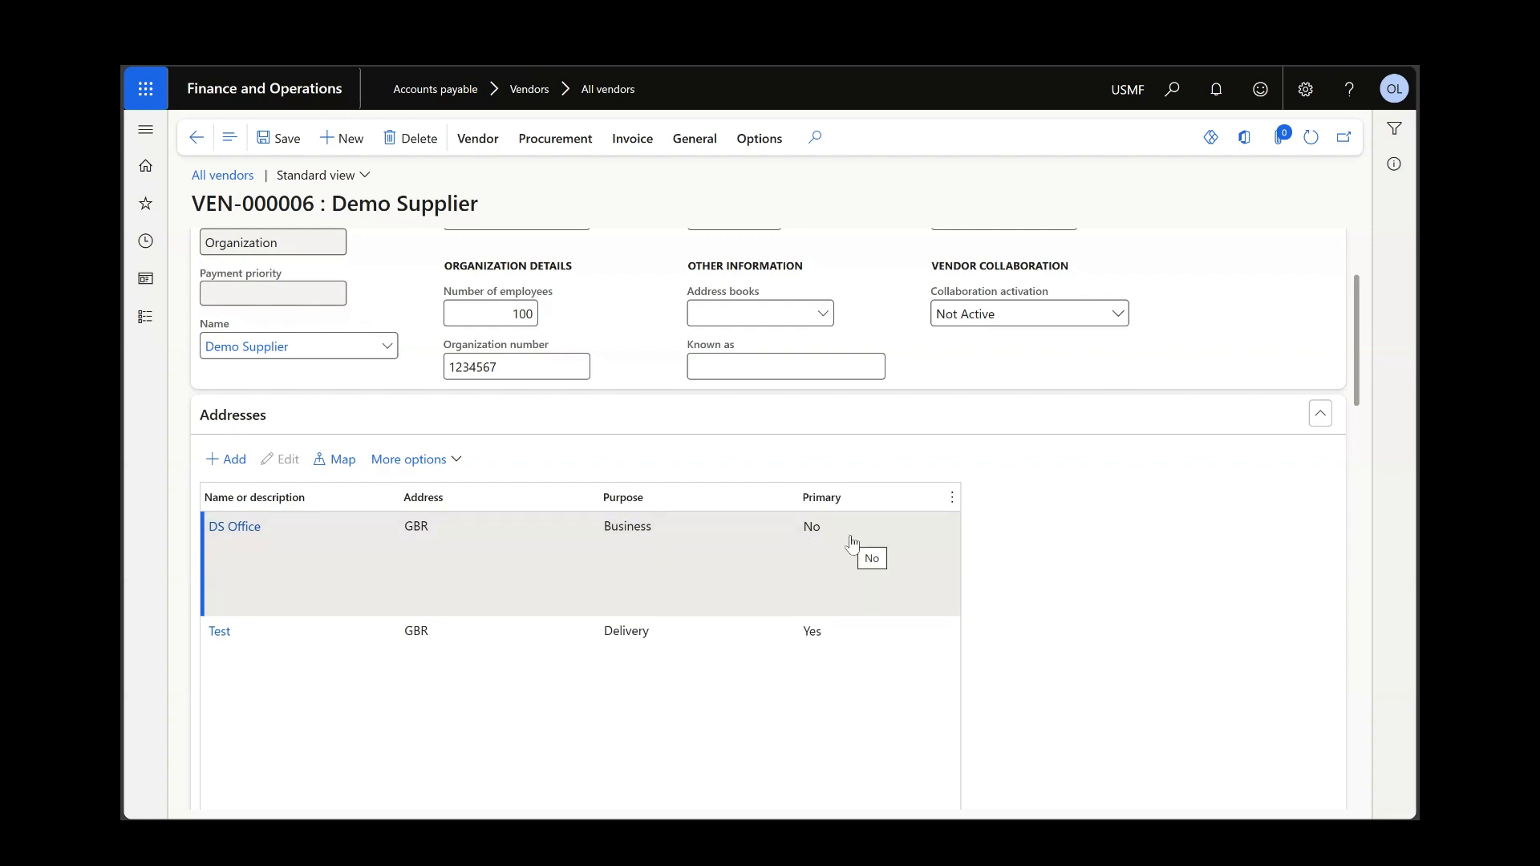
Add a Phone entry to the vendor's contact information, with the contact's name as description and the contact's phone number.
scroll(860, 549, "down", 5)
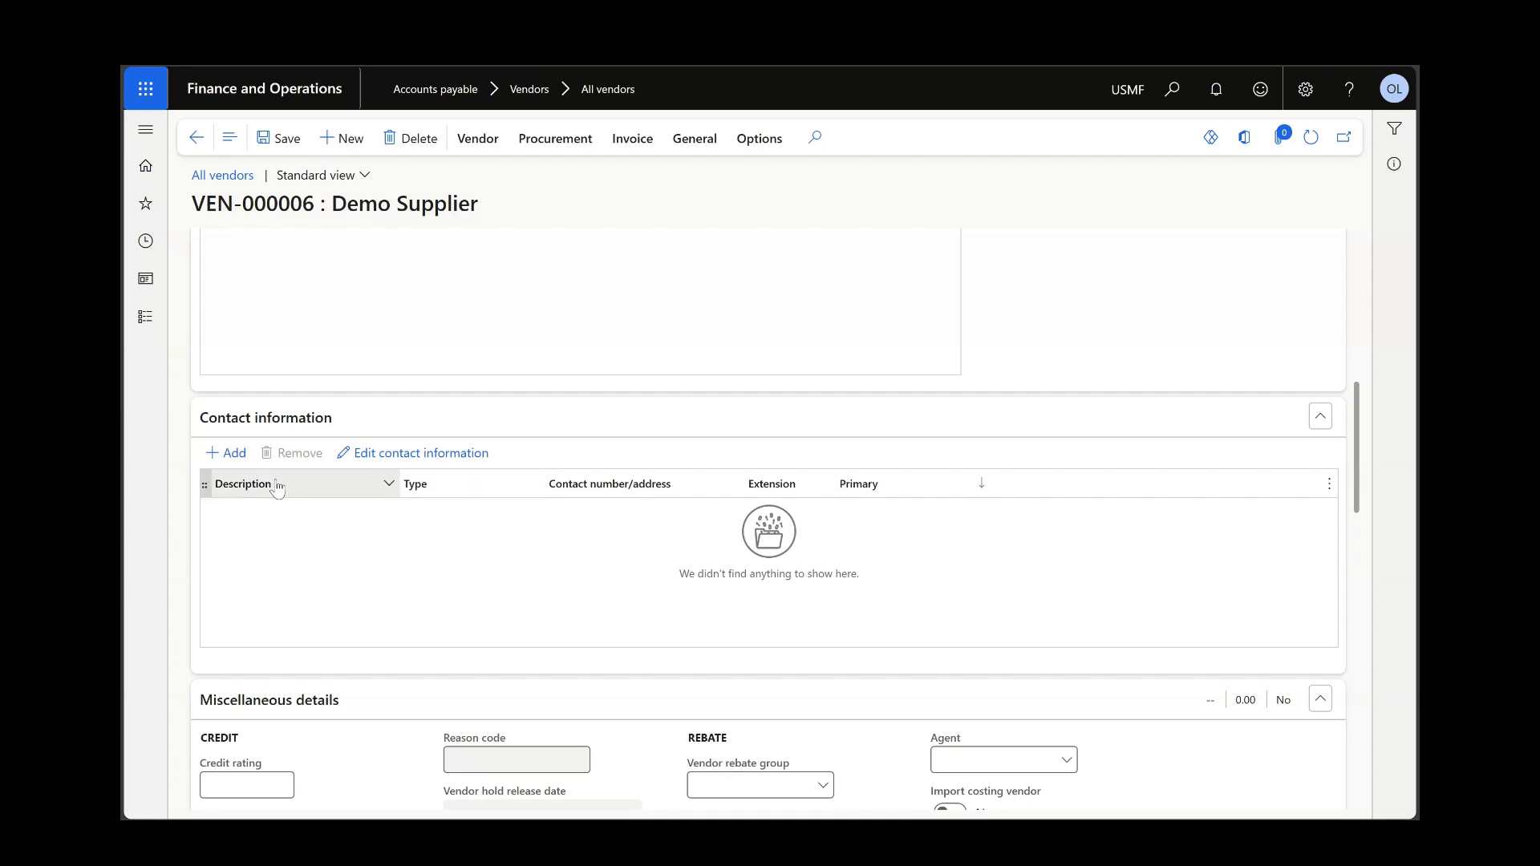
left_click(235, 454)
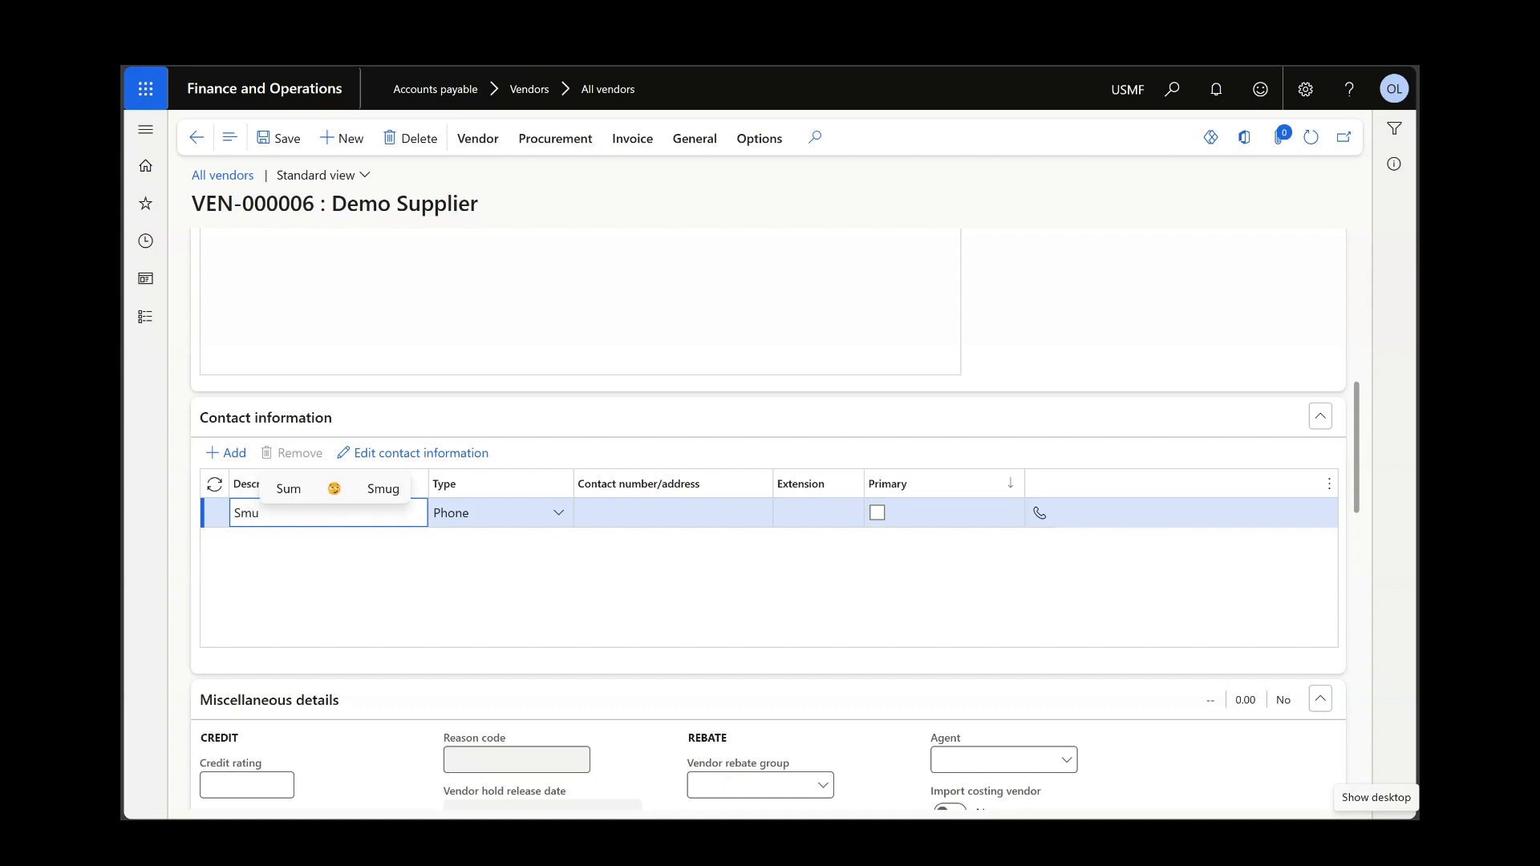
key("BackSpace")
type("am")
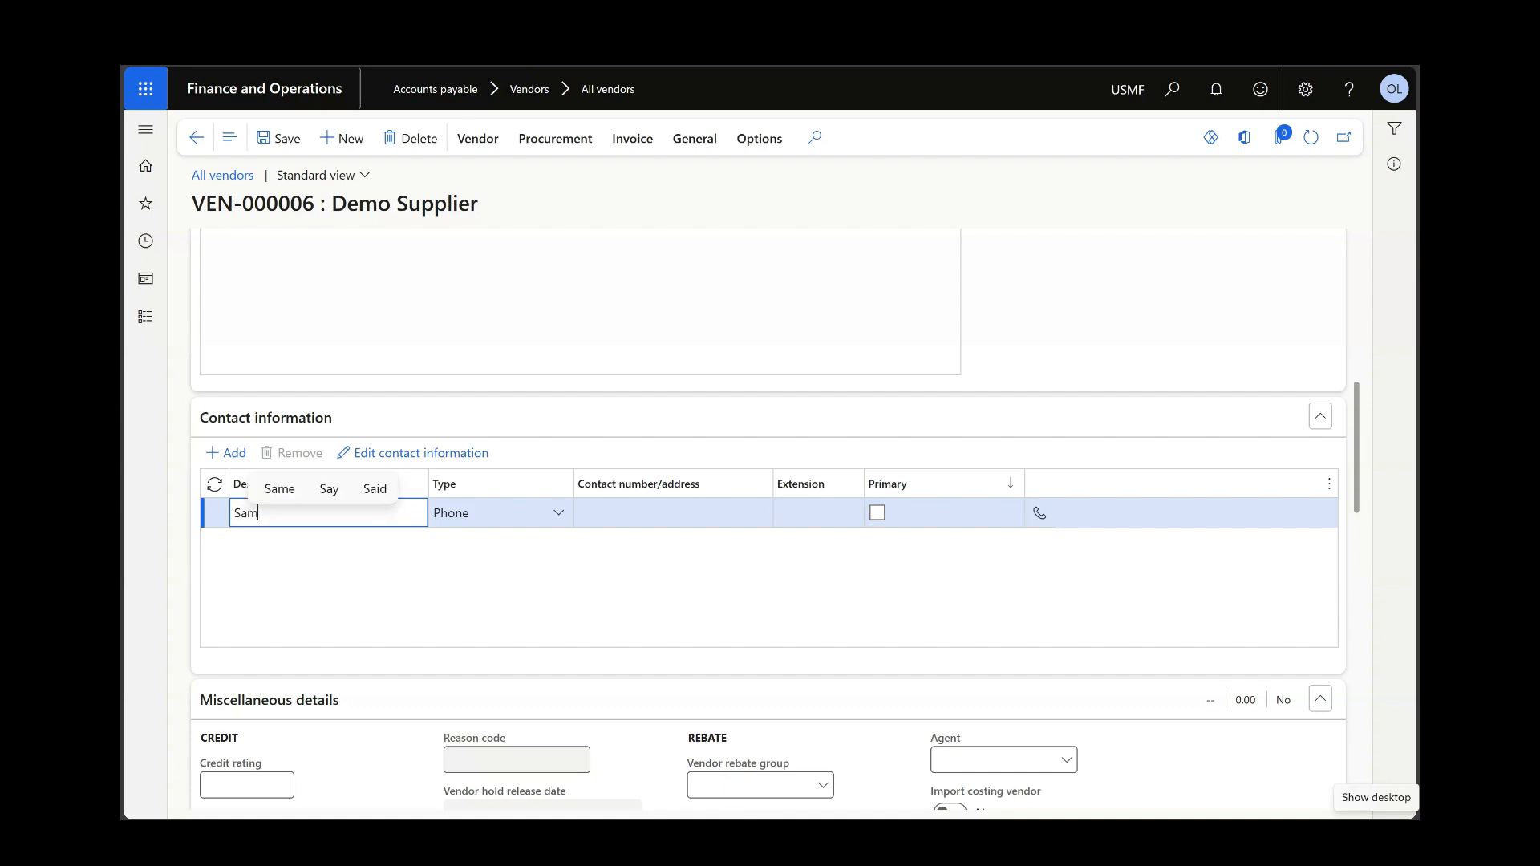
type("uel")
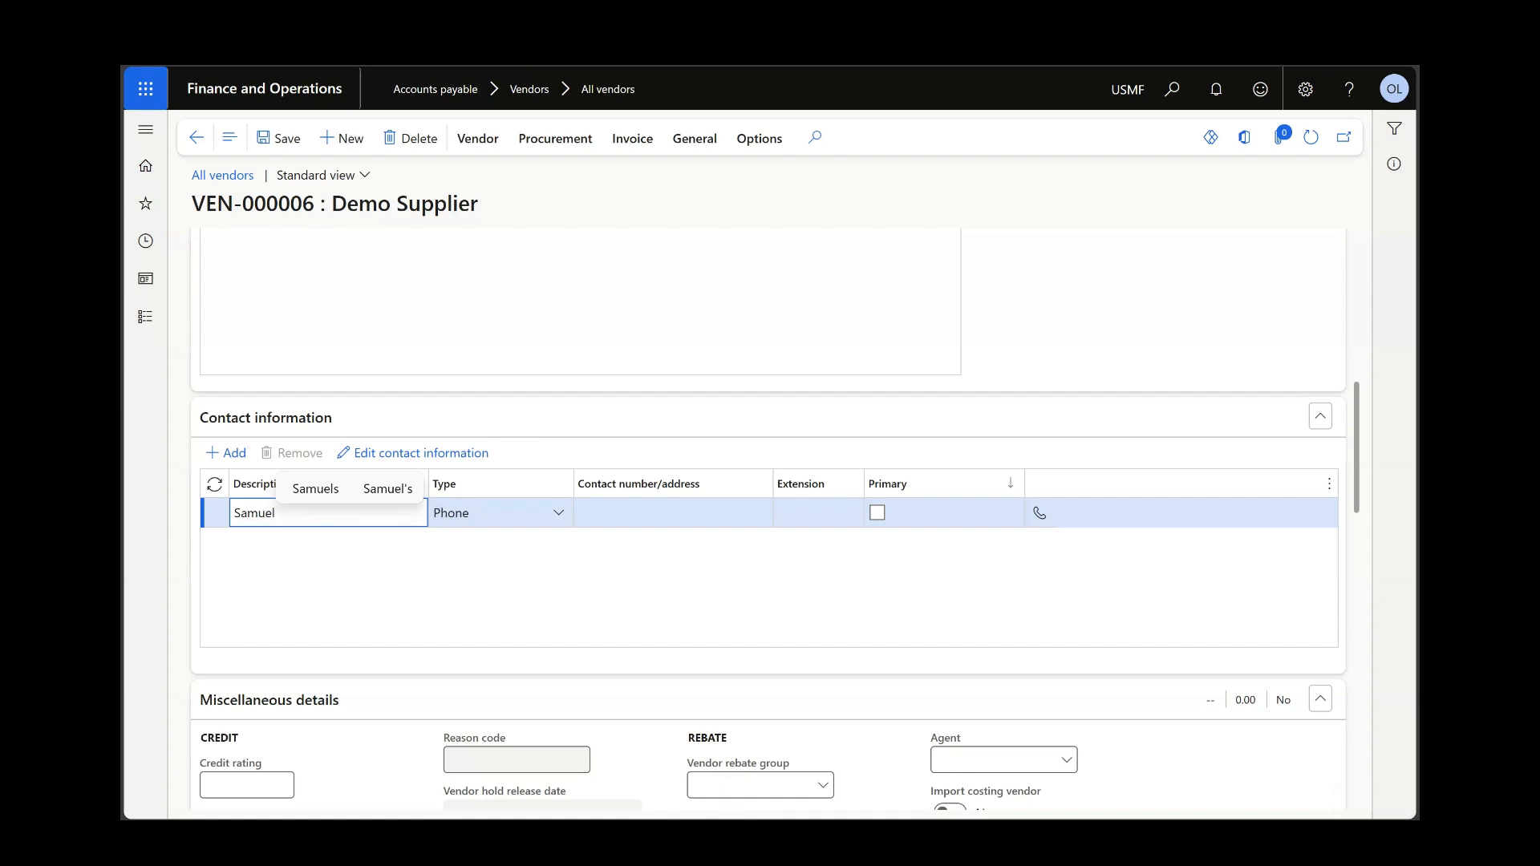
left_click(559, 515)
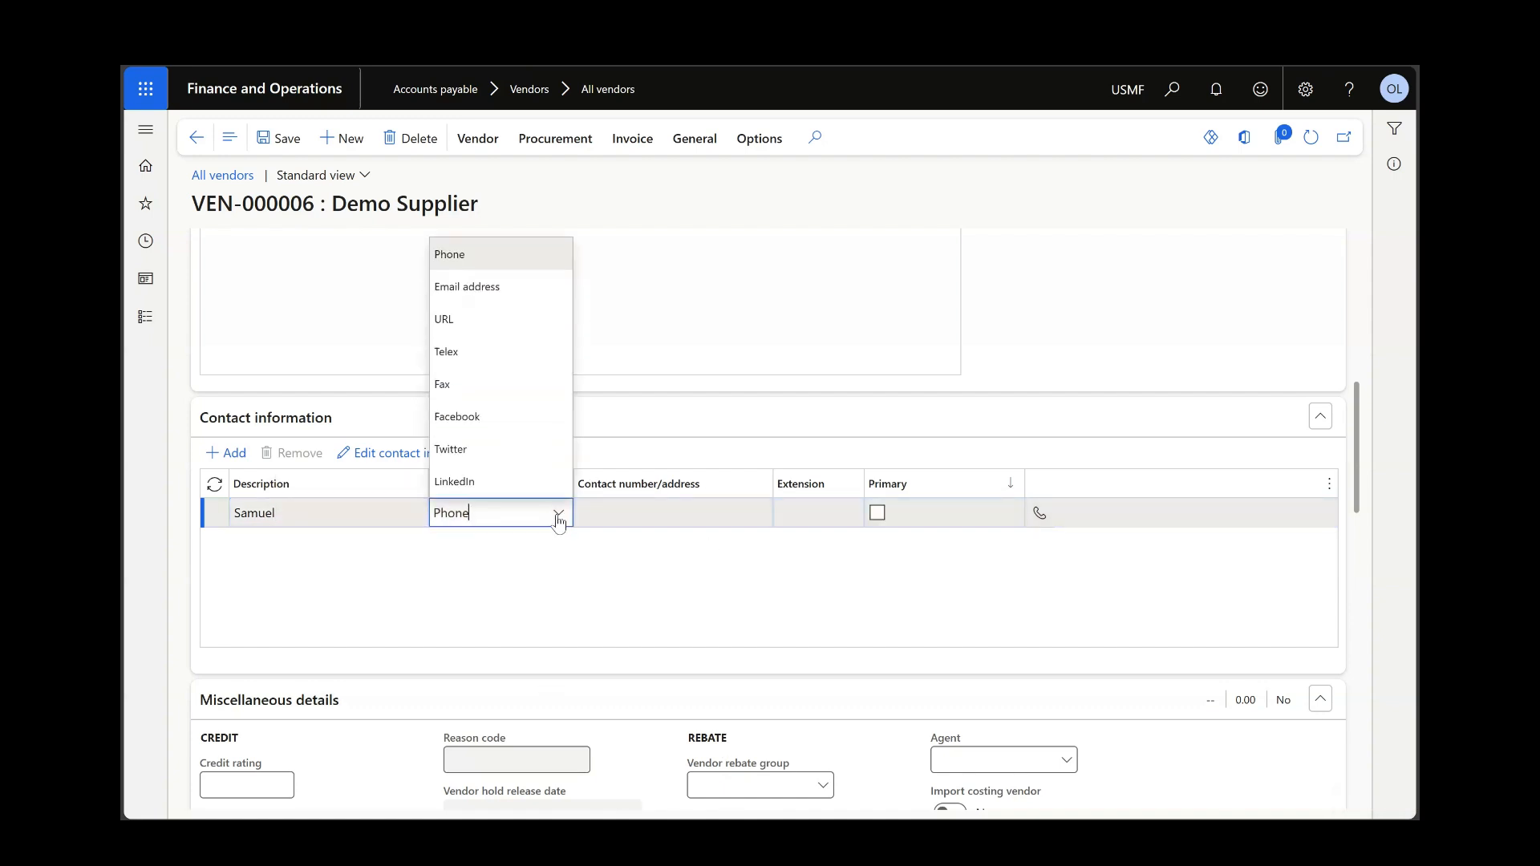
left_click(474, 257)
left_click(701, 519)
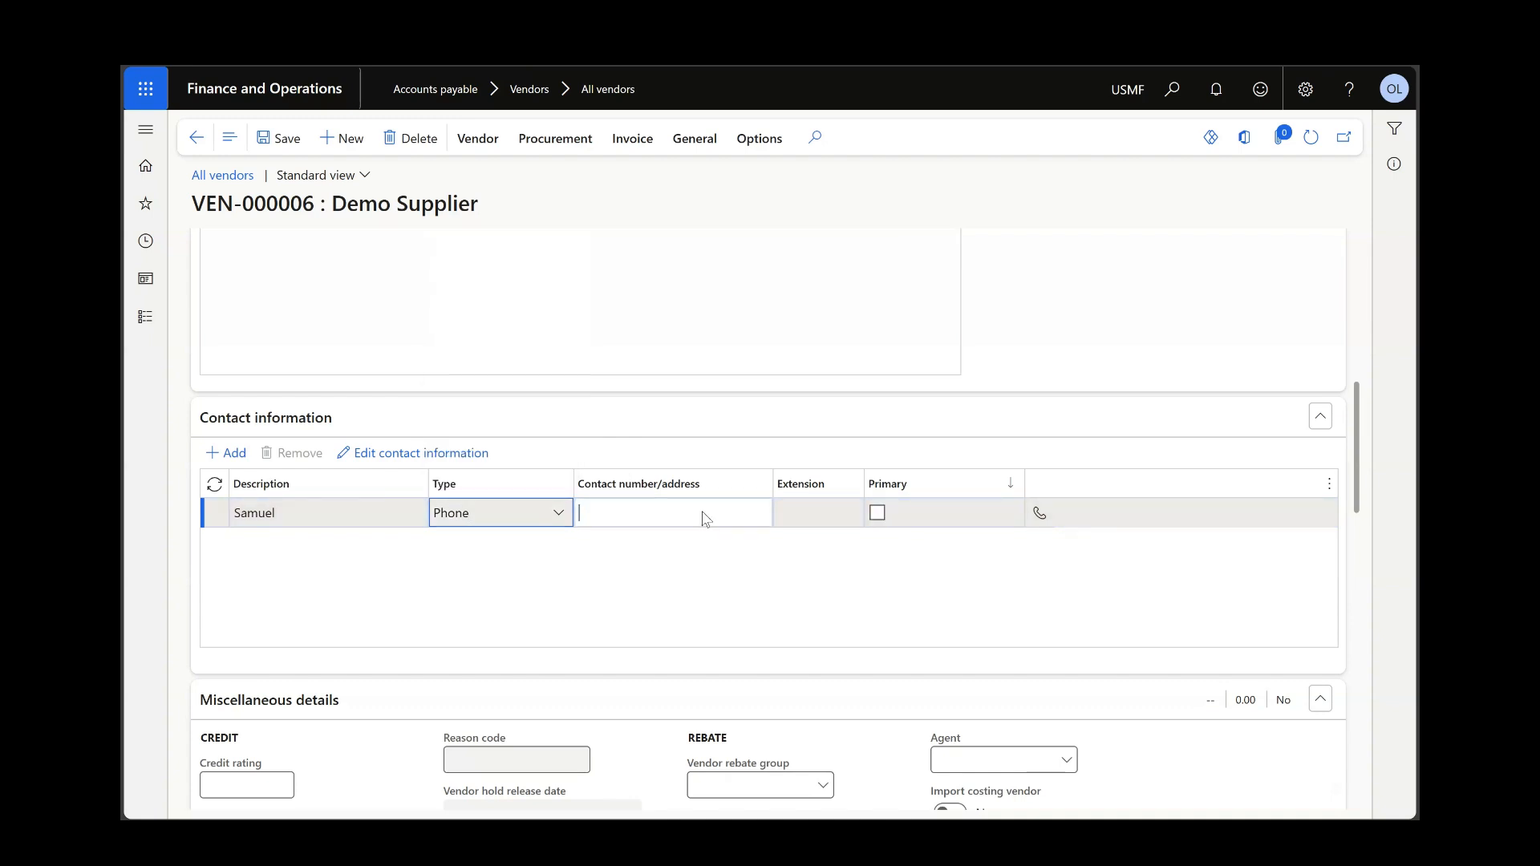
type("12345678")
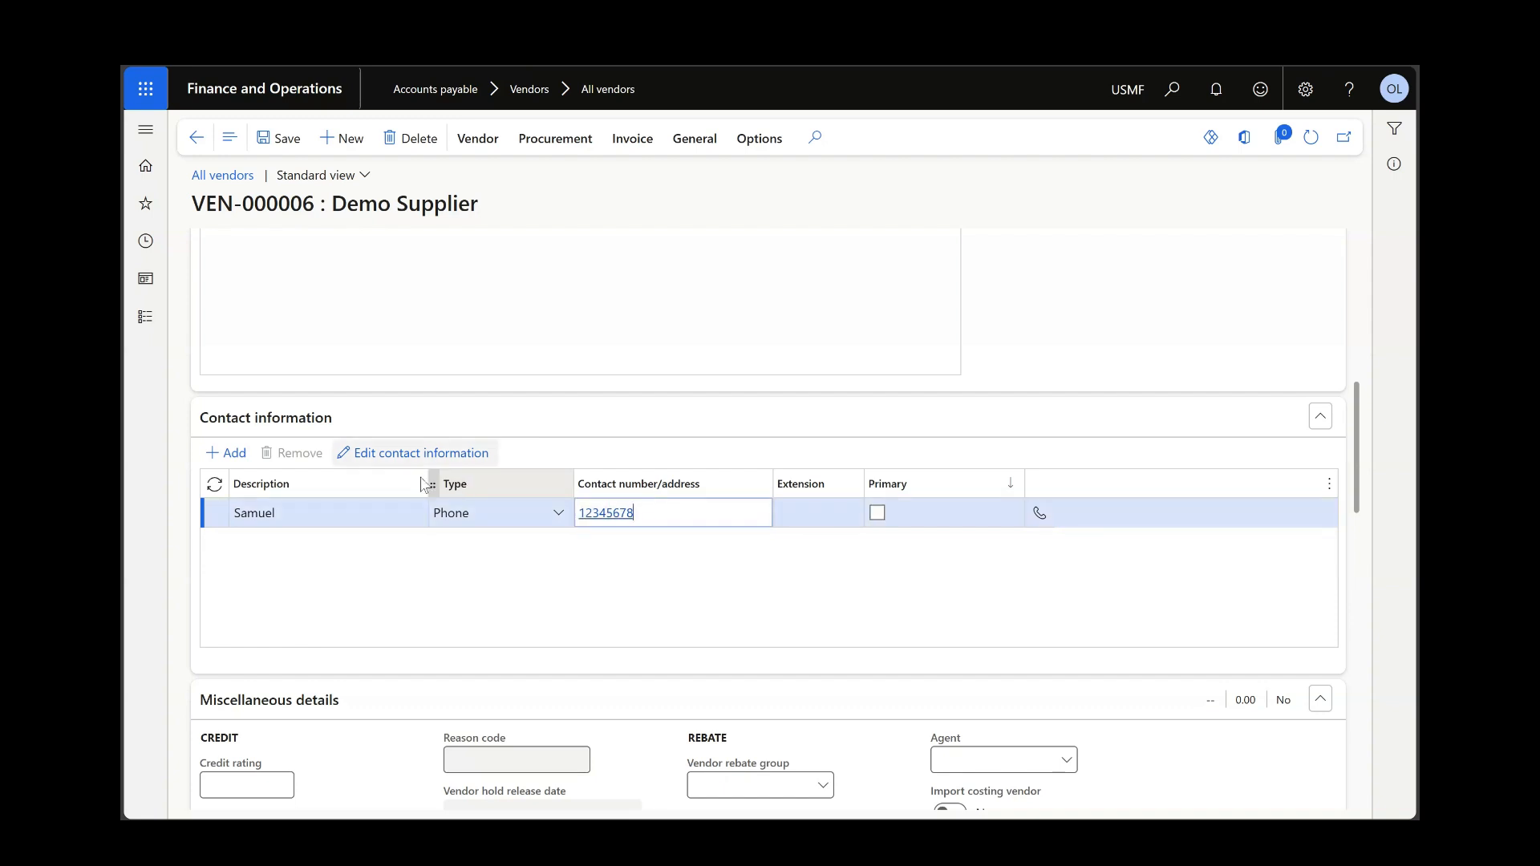
Add an Email address entry to the contact information, with the same contact's name as description and the contact's e-mail.
left_click(231, 454)
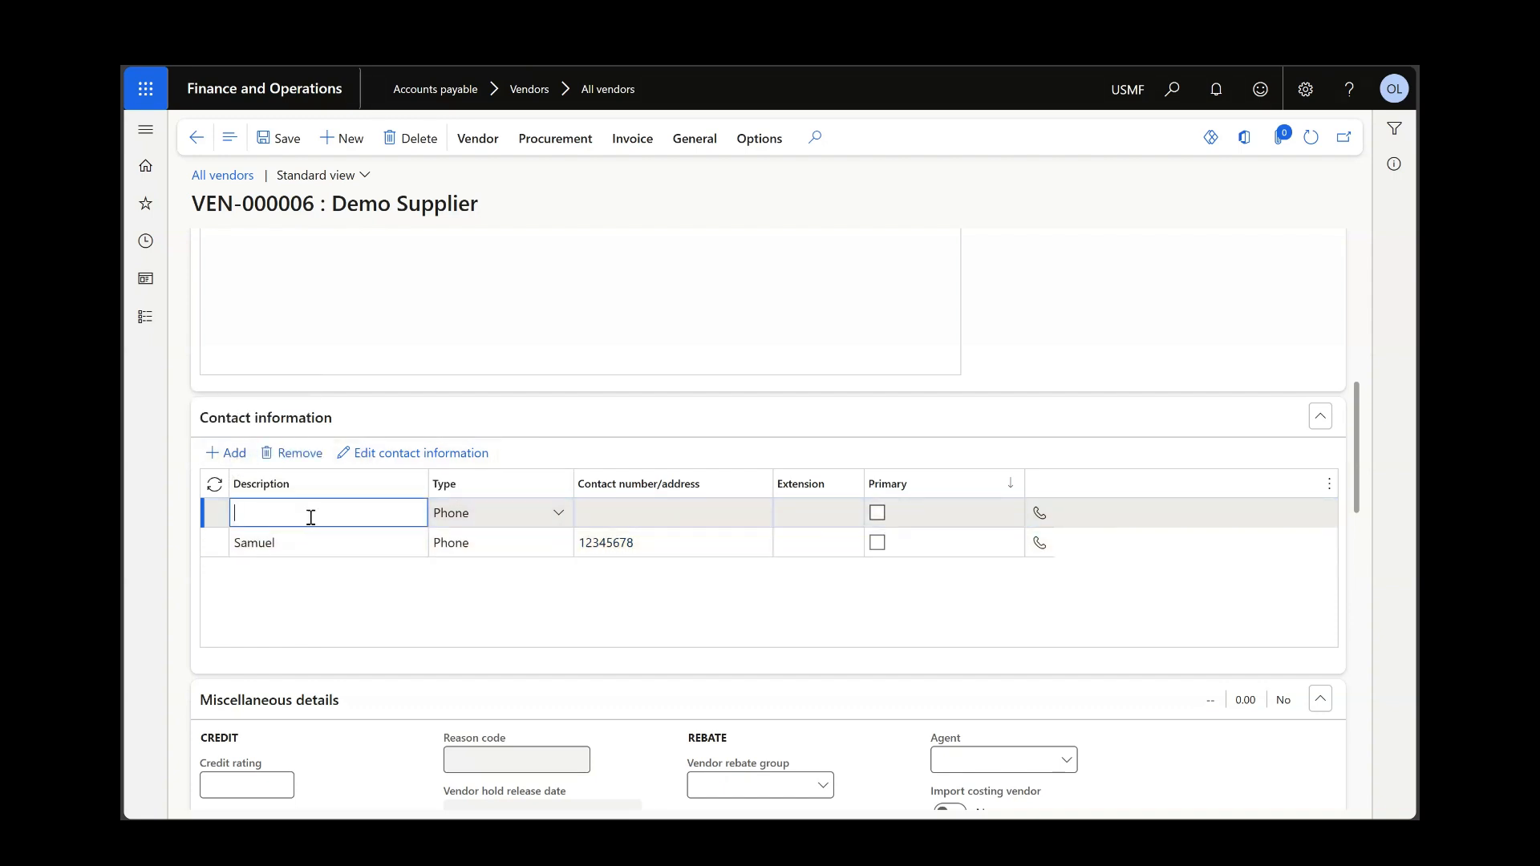
type("Samuel")
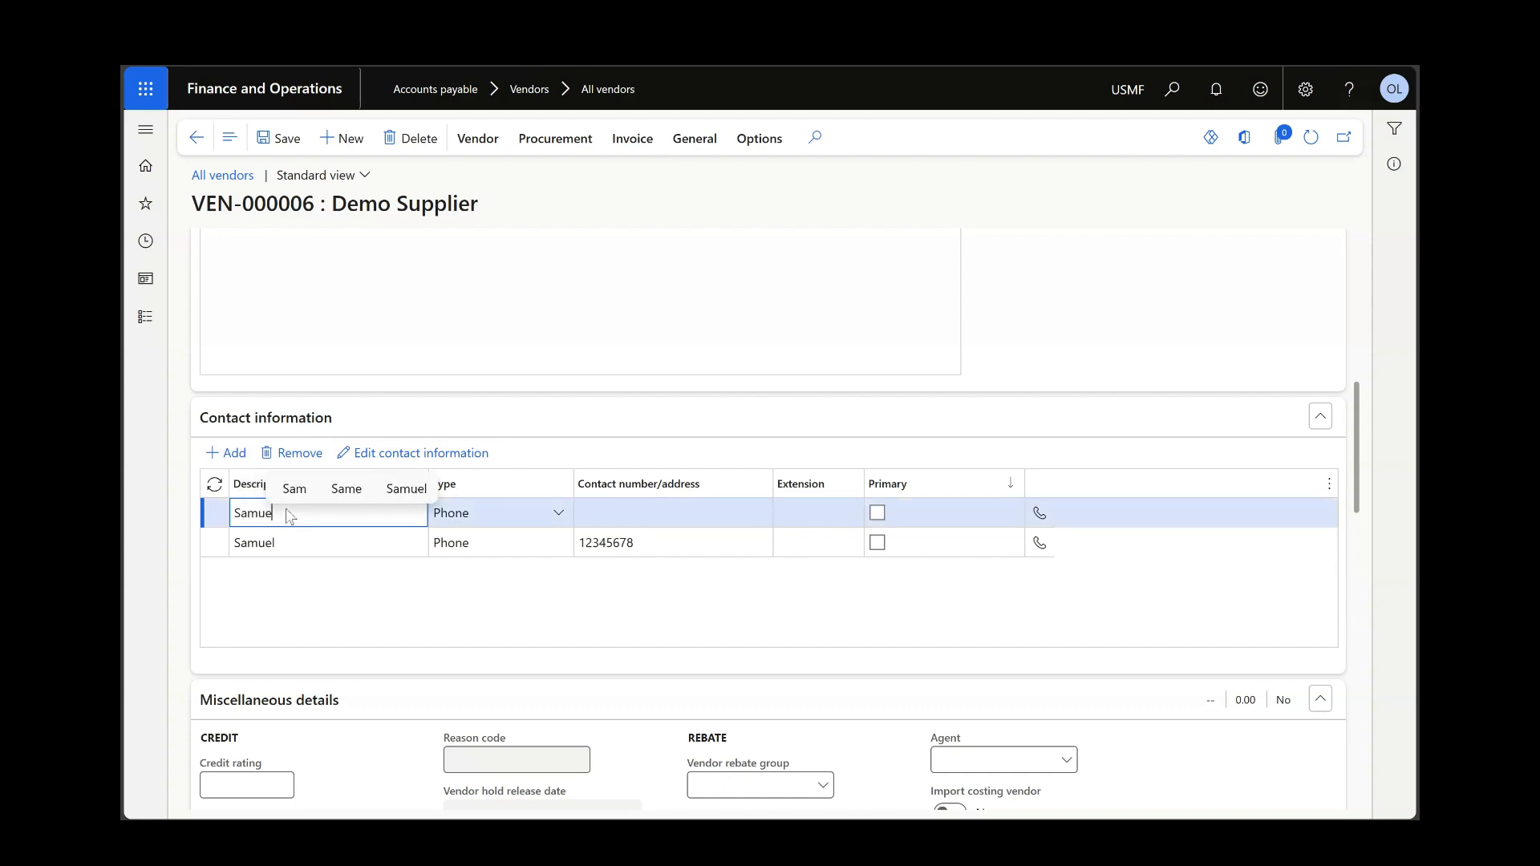
left_click(558, 515)
left_click(481, 287)
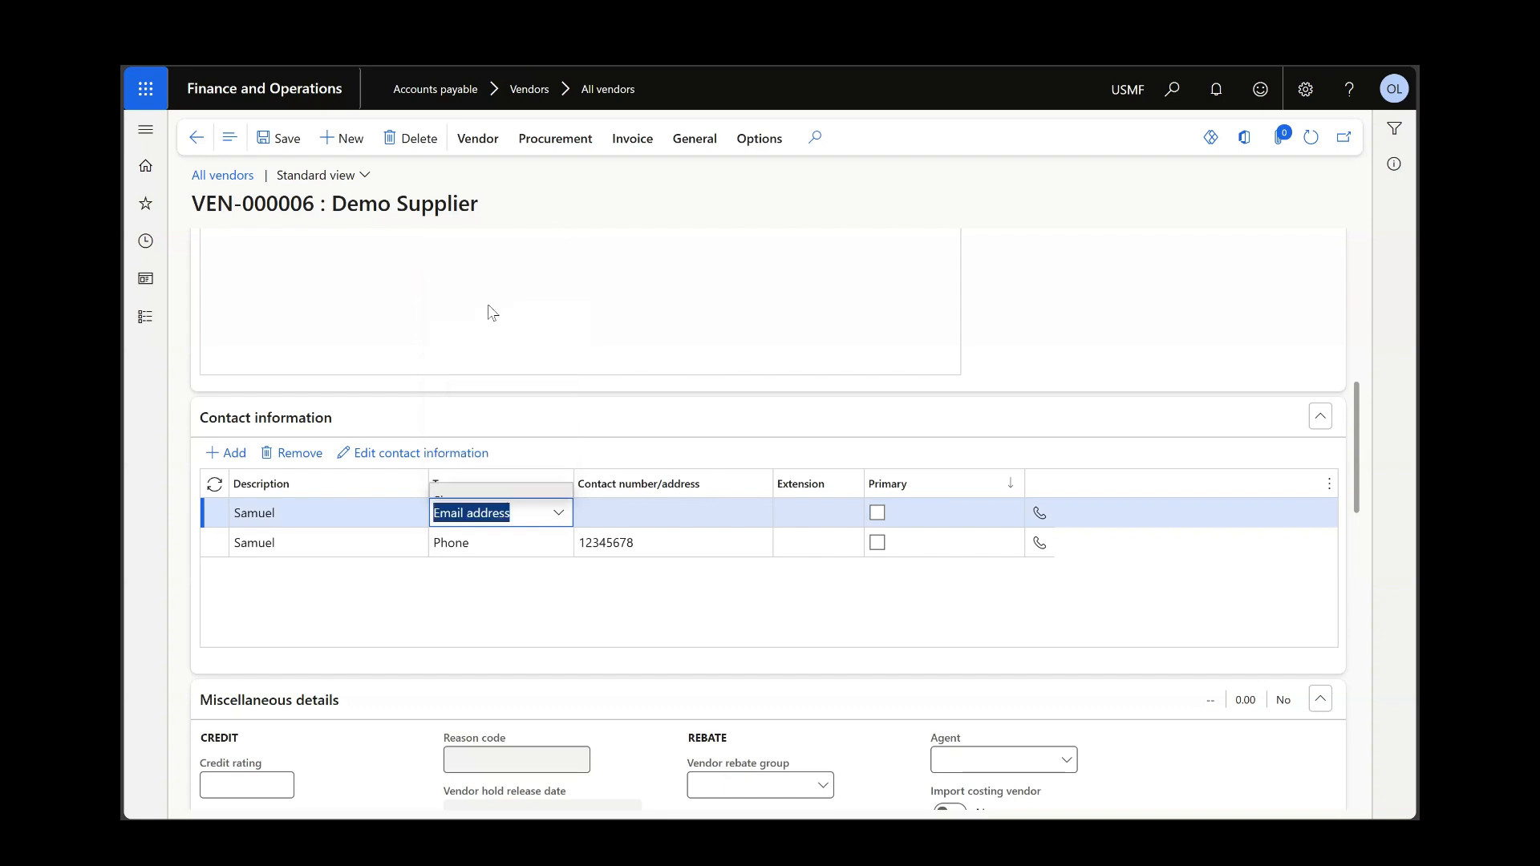
left_click(624, 507)
type("test123")
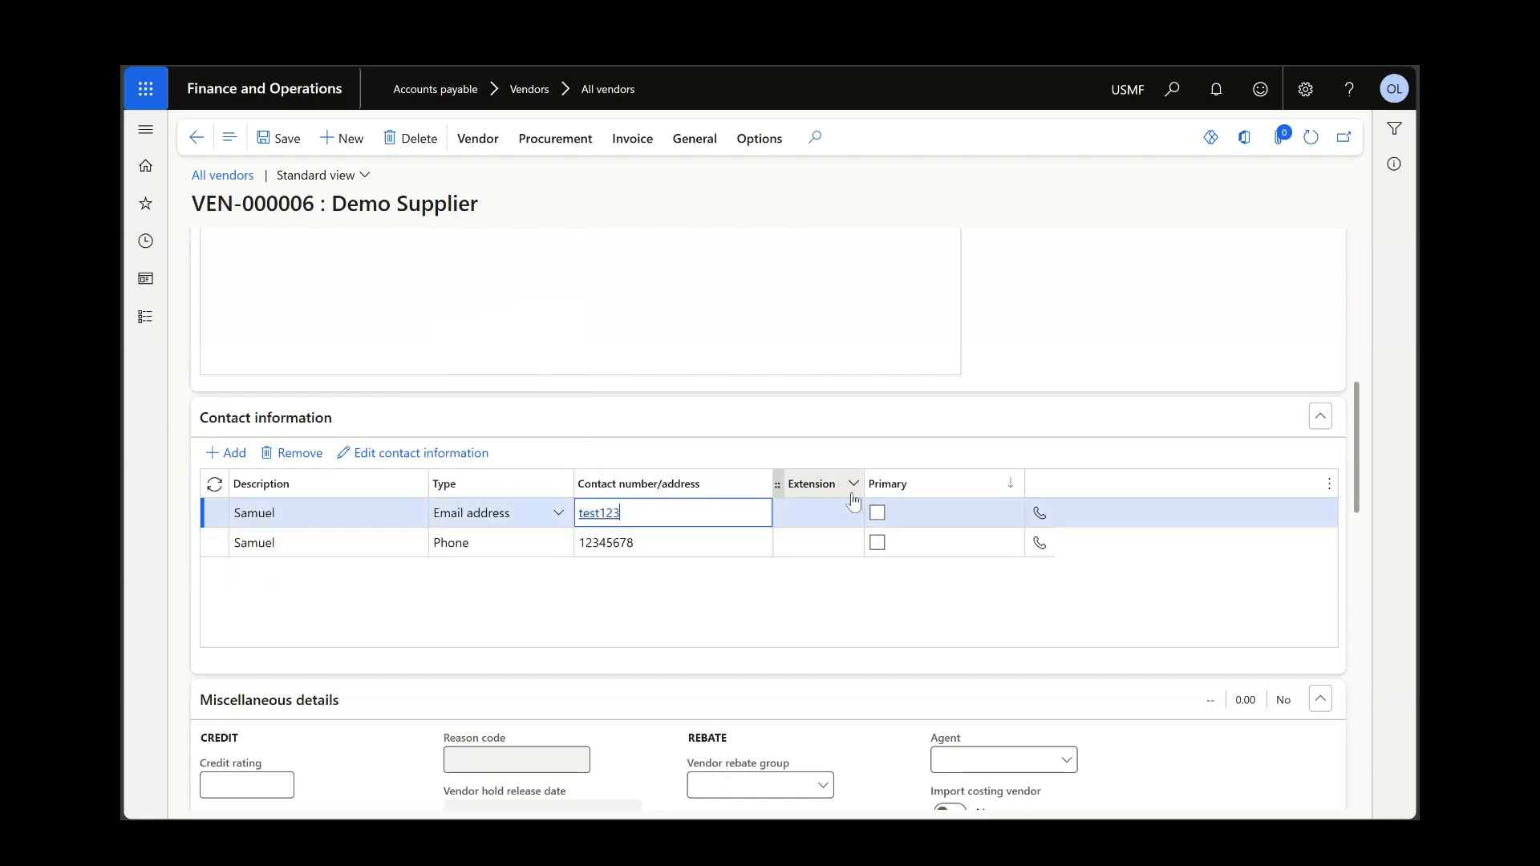
type("@tes")
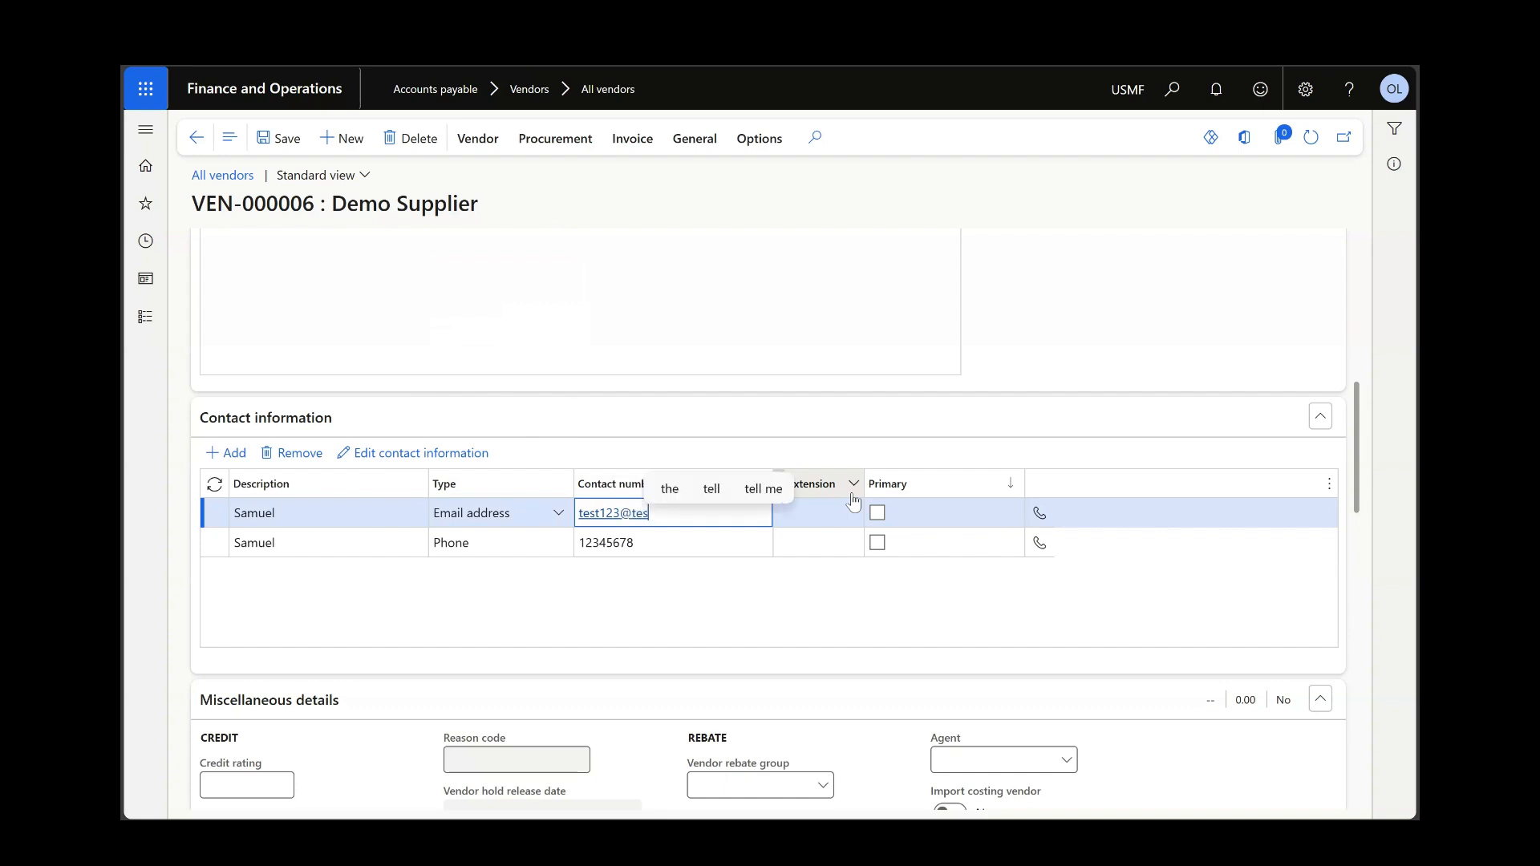
type("t2.com")
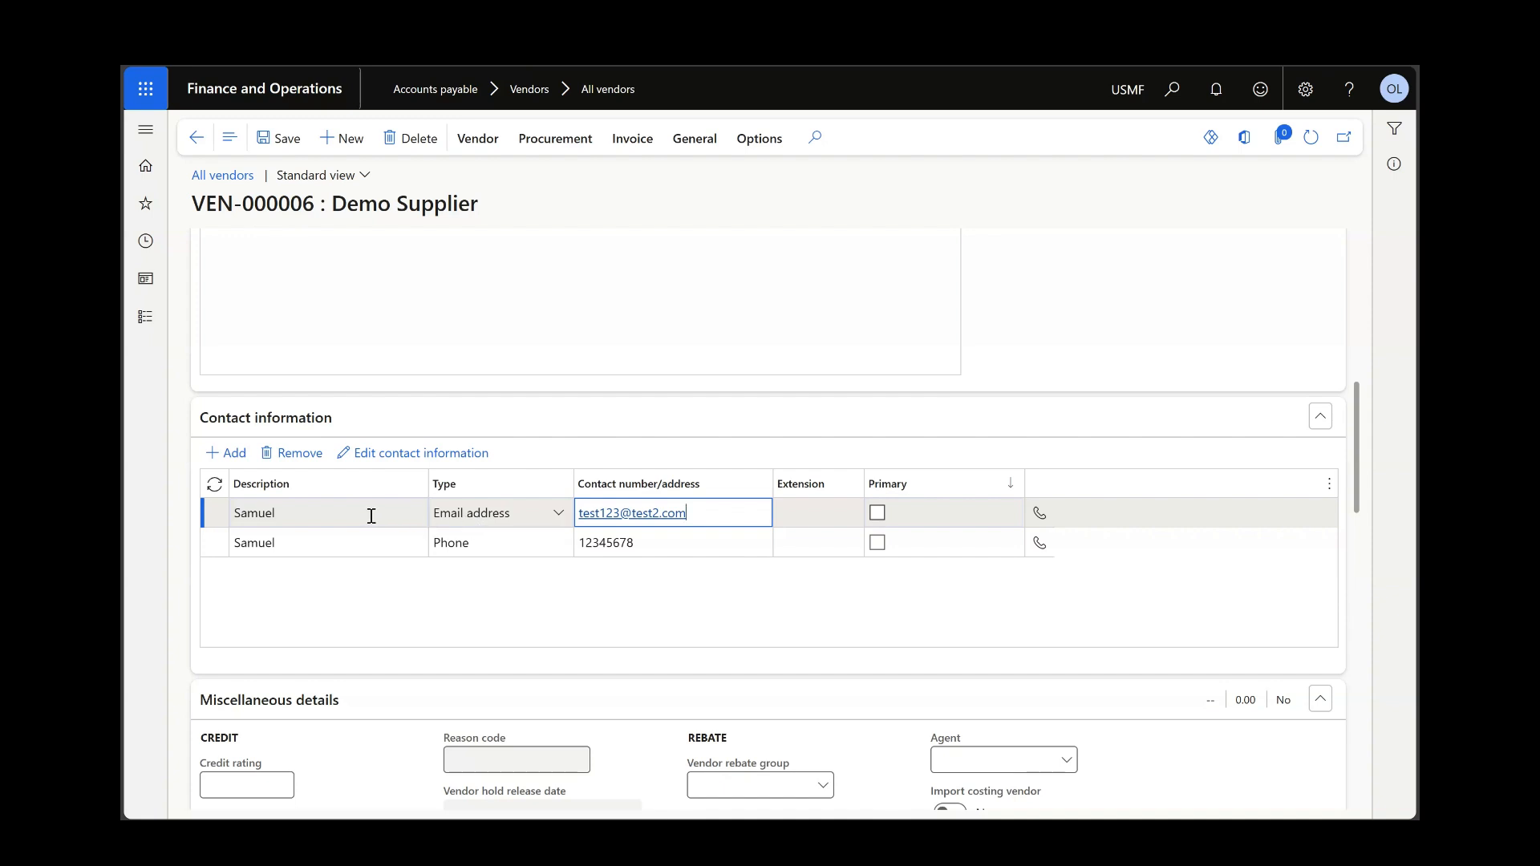
left_click(312, 522)
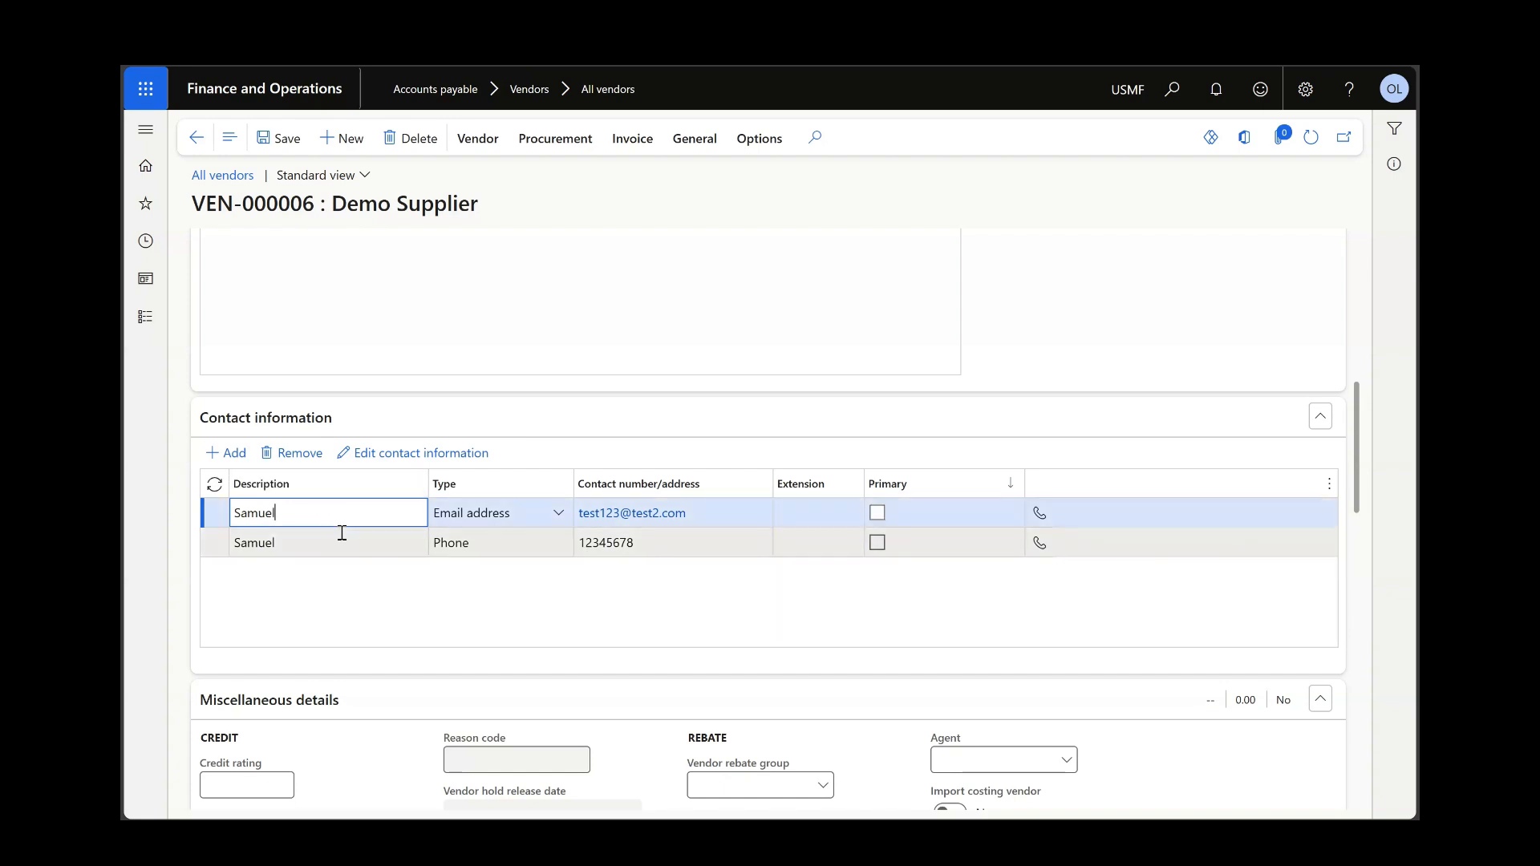
scroll(601, 528, "up", 3)
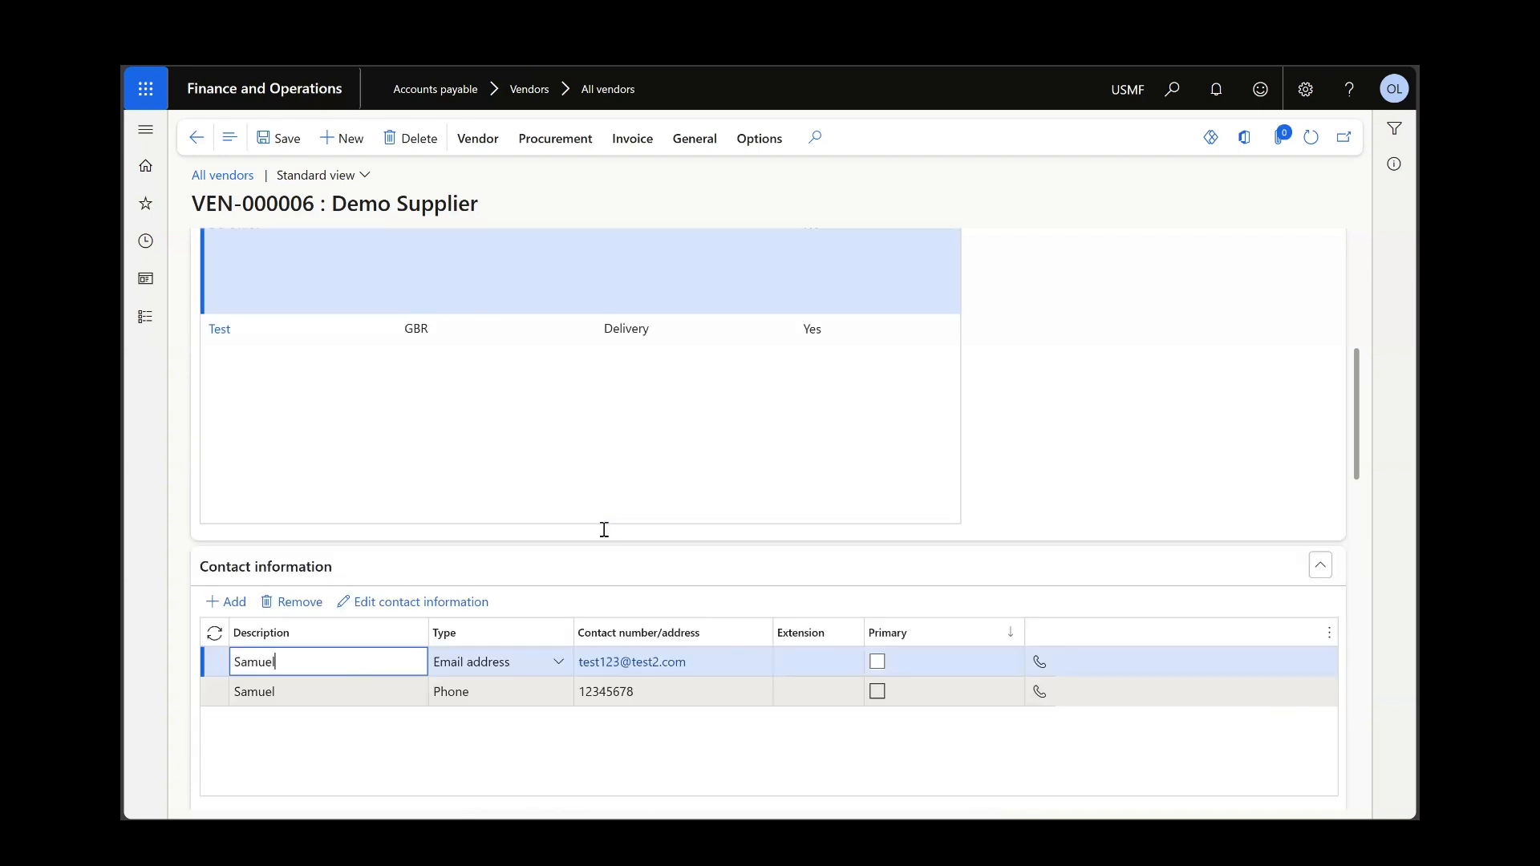
scroll(609, 526, "up", 2)
scroll(612, 529, "down", 3)
scroll(612, 533, "up", 7)
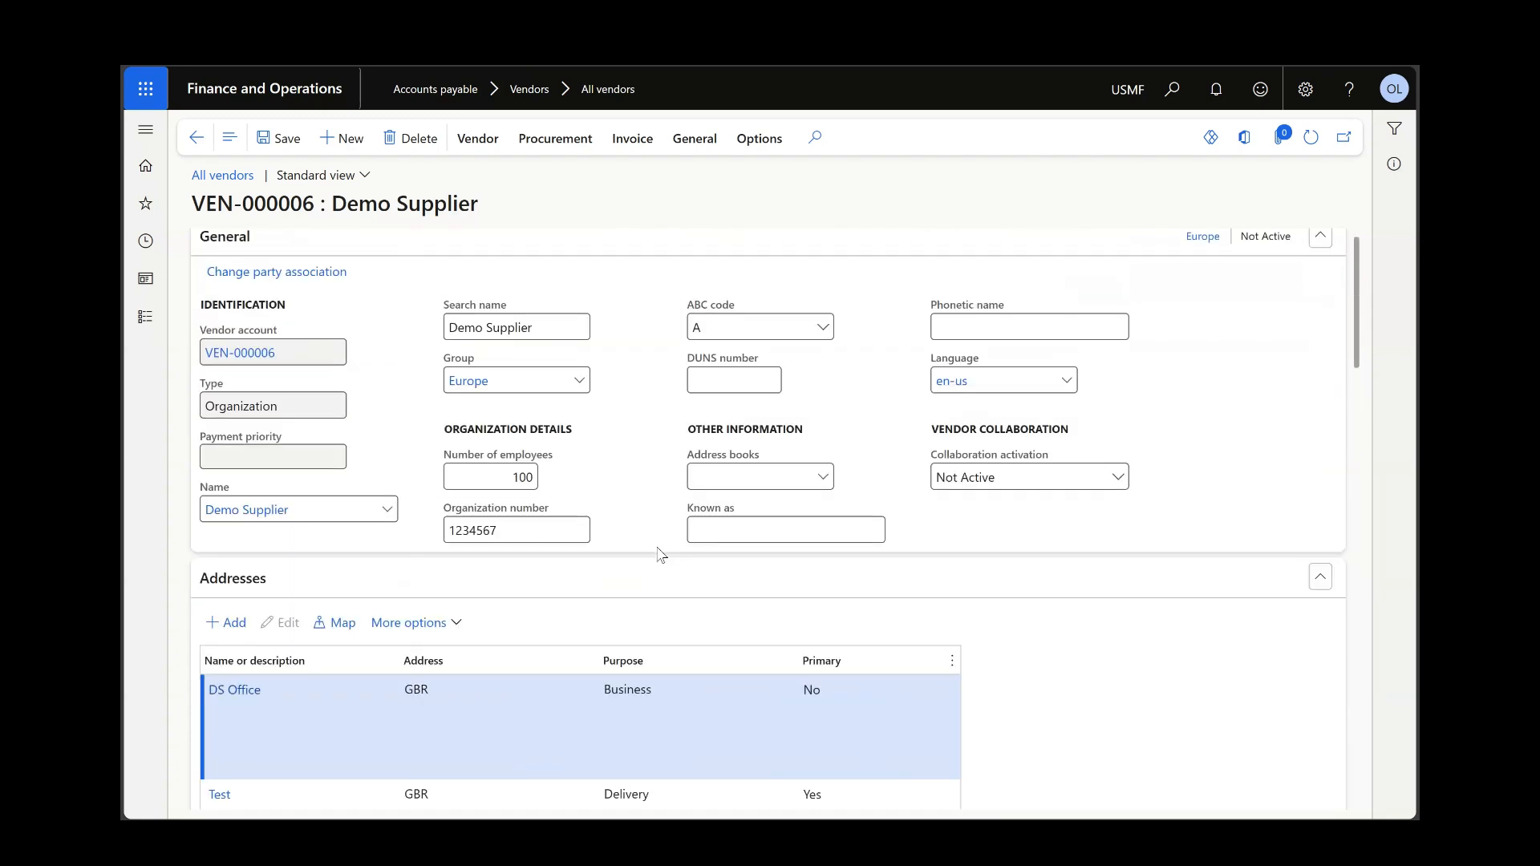
Review the vendor's general details, addresses and contact information, and select the Test entry in the address list.
scroll(396, 491, "down", 4)
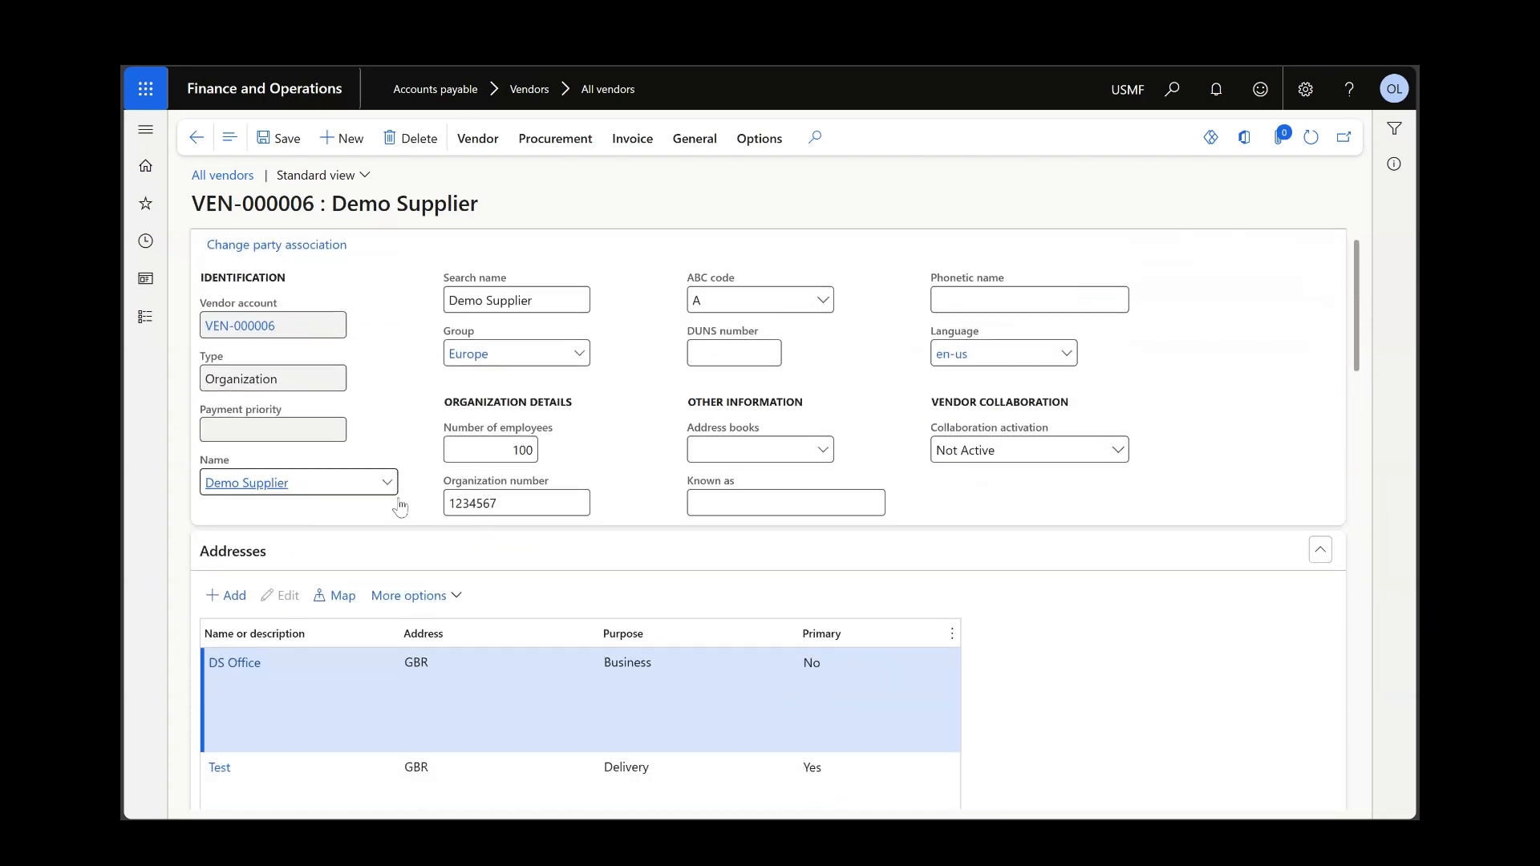
scroll(312, 441, "down", 3)
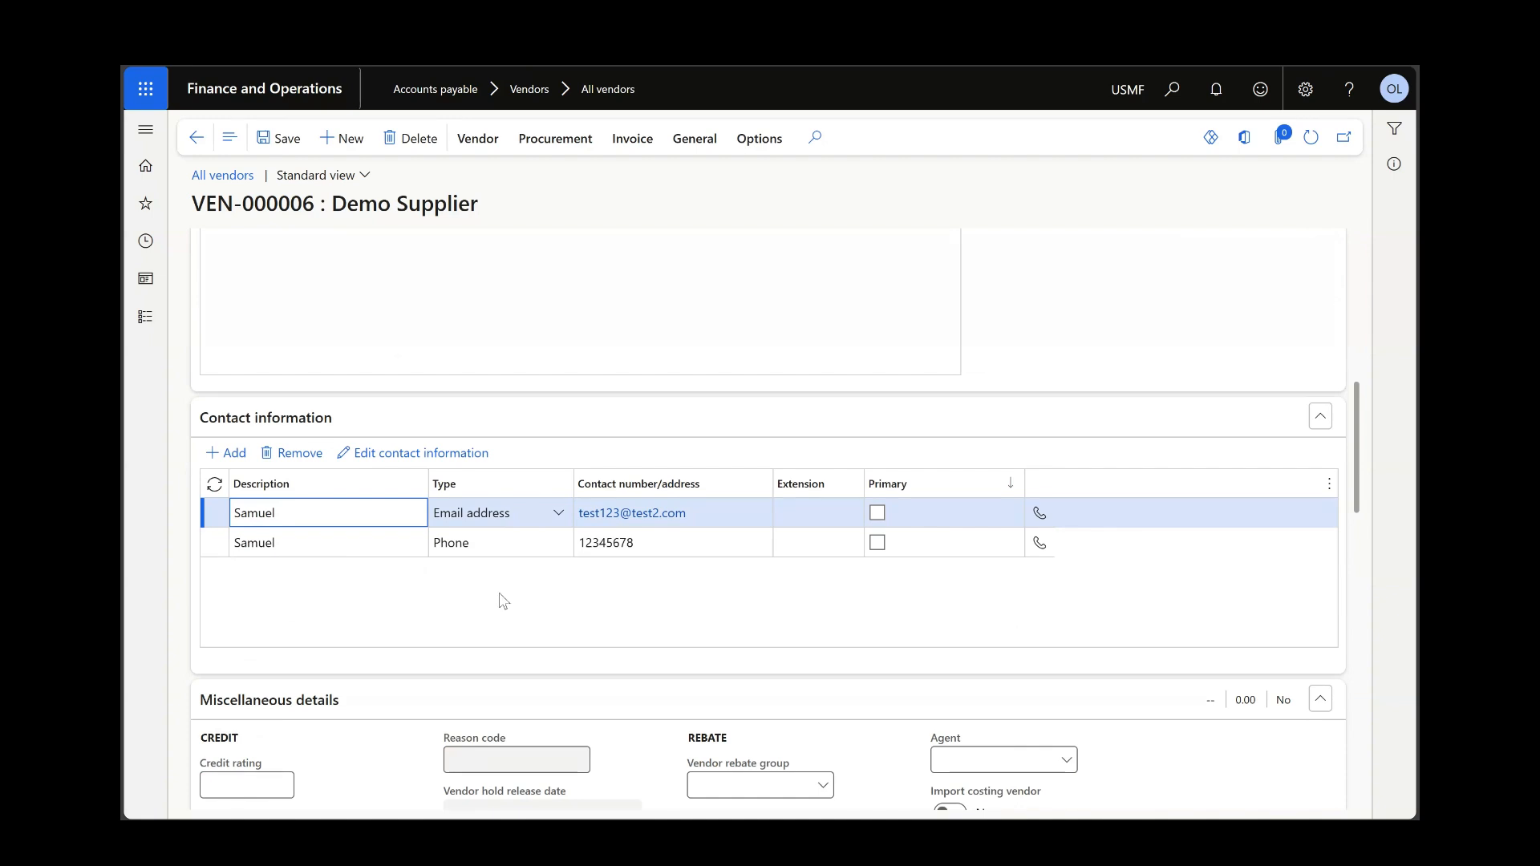
scroll(565, 552, "up", 8)
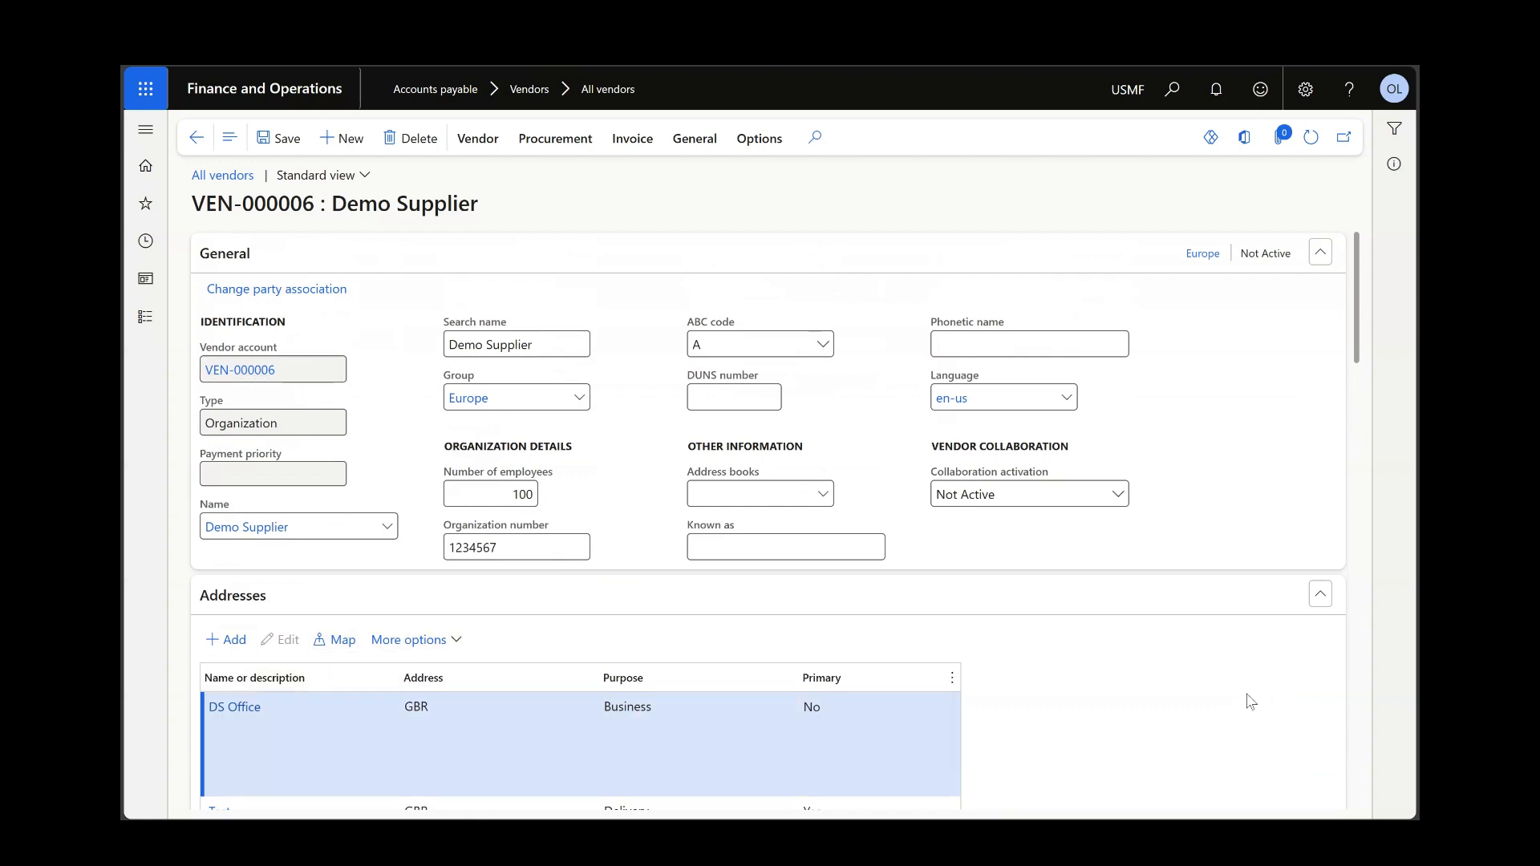
scroll(1139, 668, "down", 1)
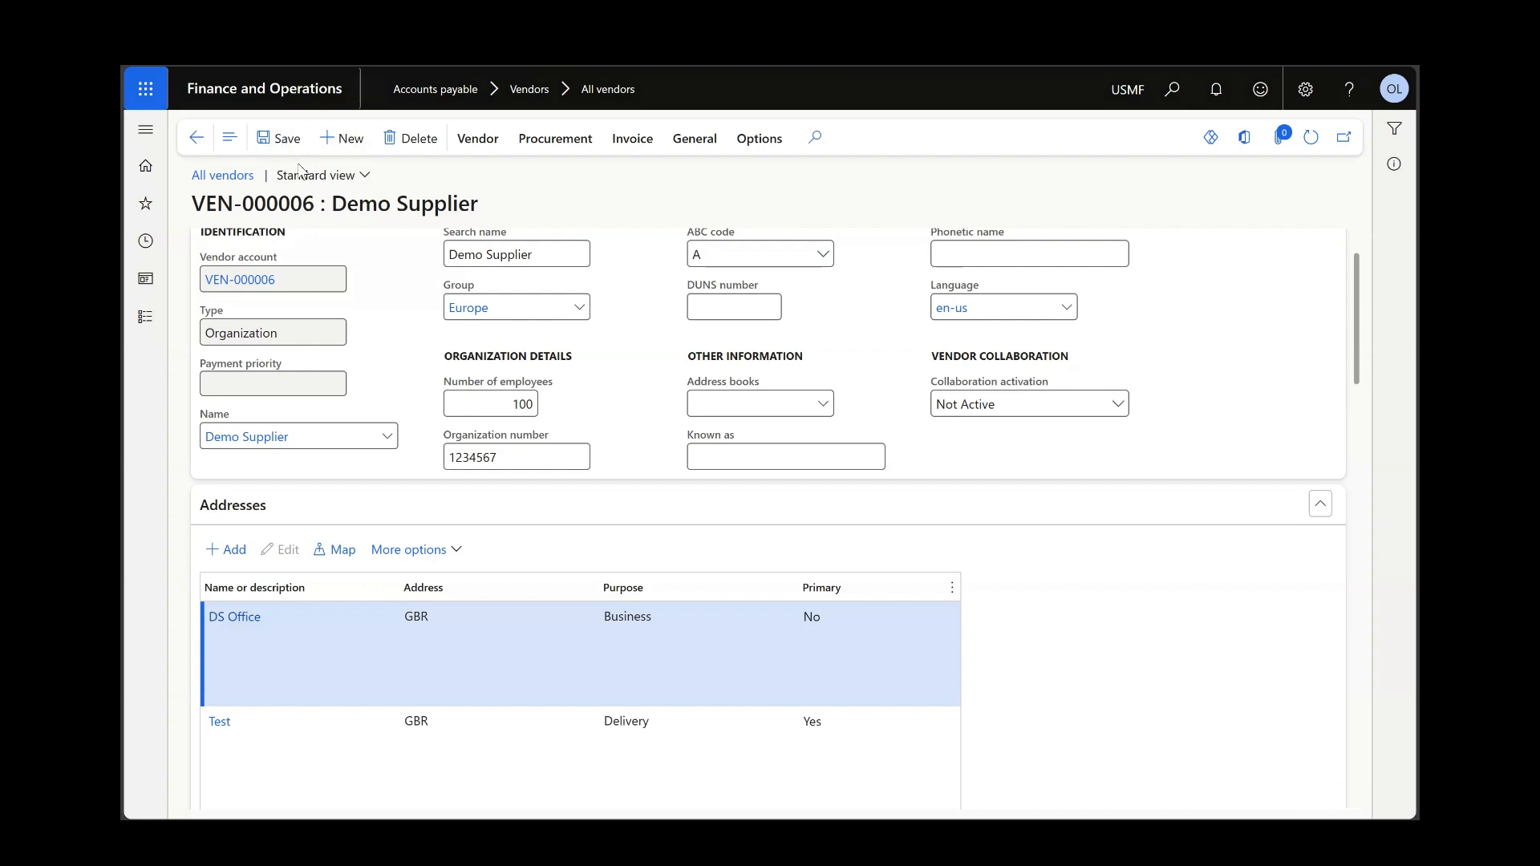
key("Down")
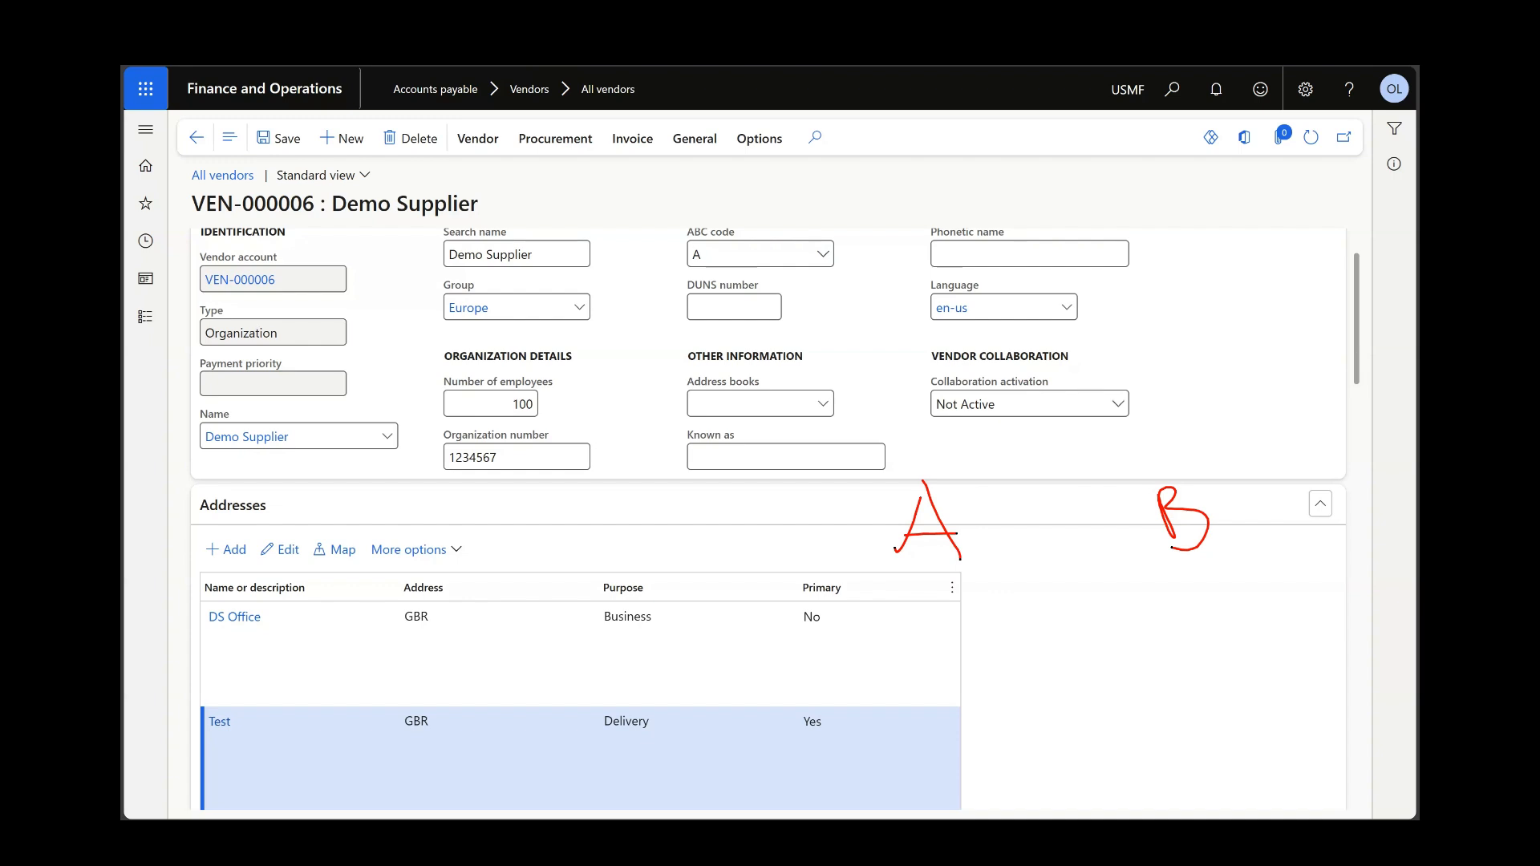
mouse_move(933, 478)
left_mouse_down()
mouse_move(1041, 348)
mouse_move(1149, 479)
left_mouse_up()
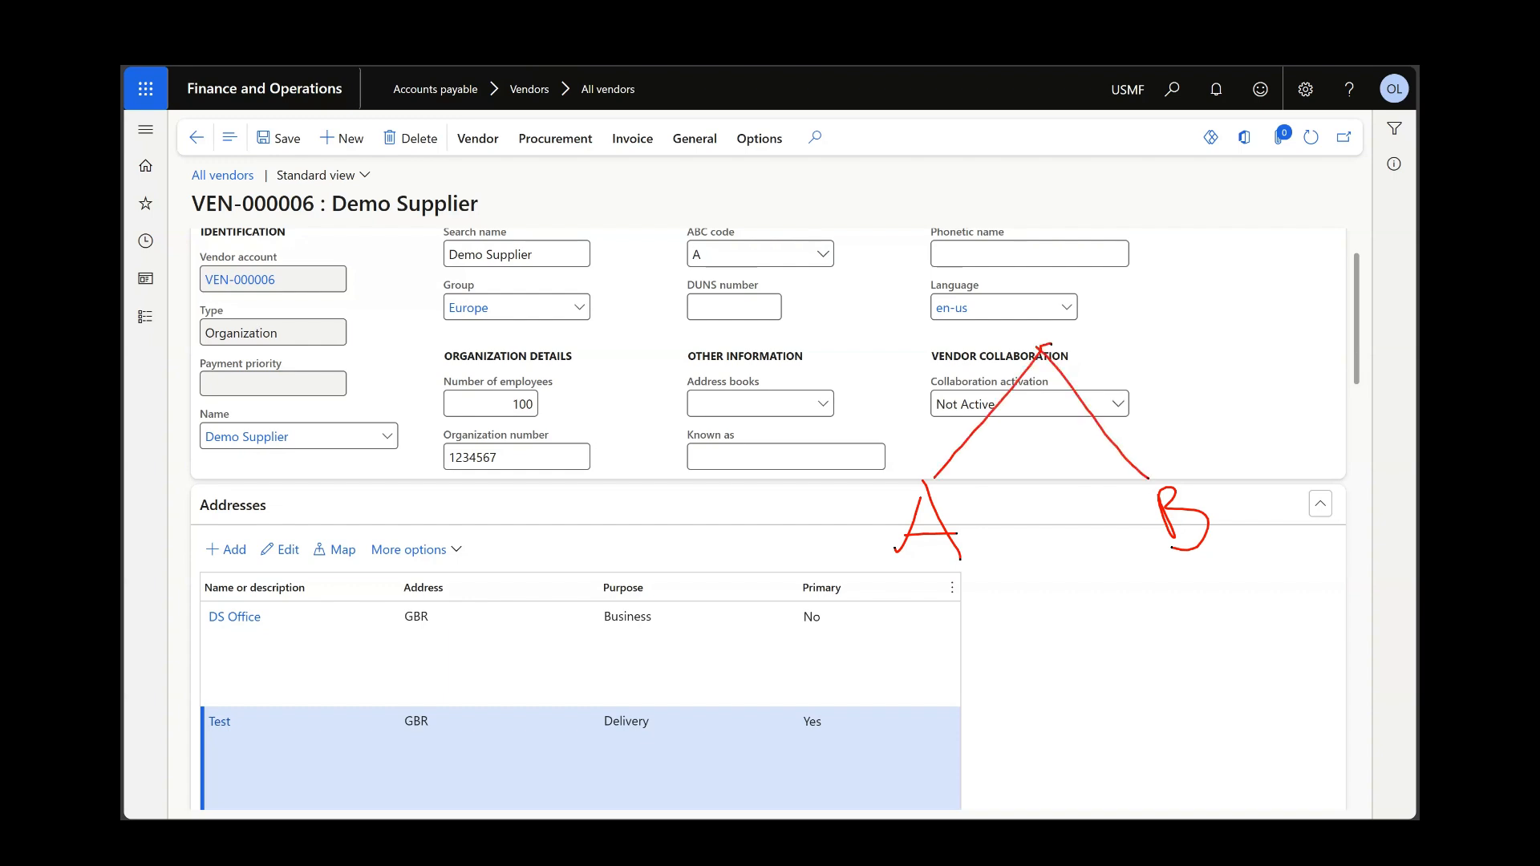
left_click_drag(1041, 300, 1071, 303)
left_click_drag(1053, 315, 1070, 328)
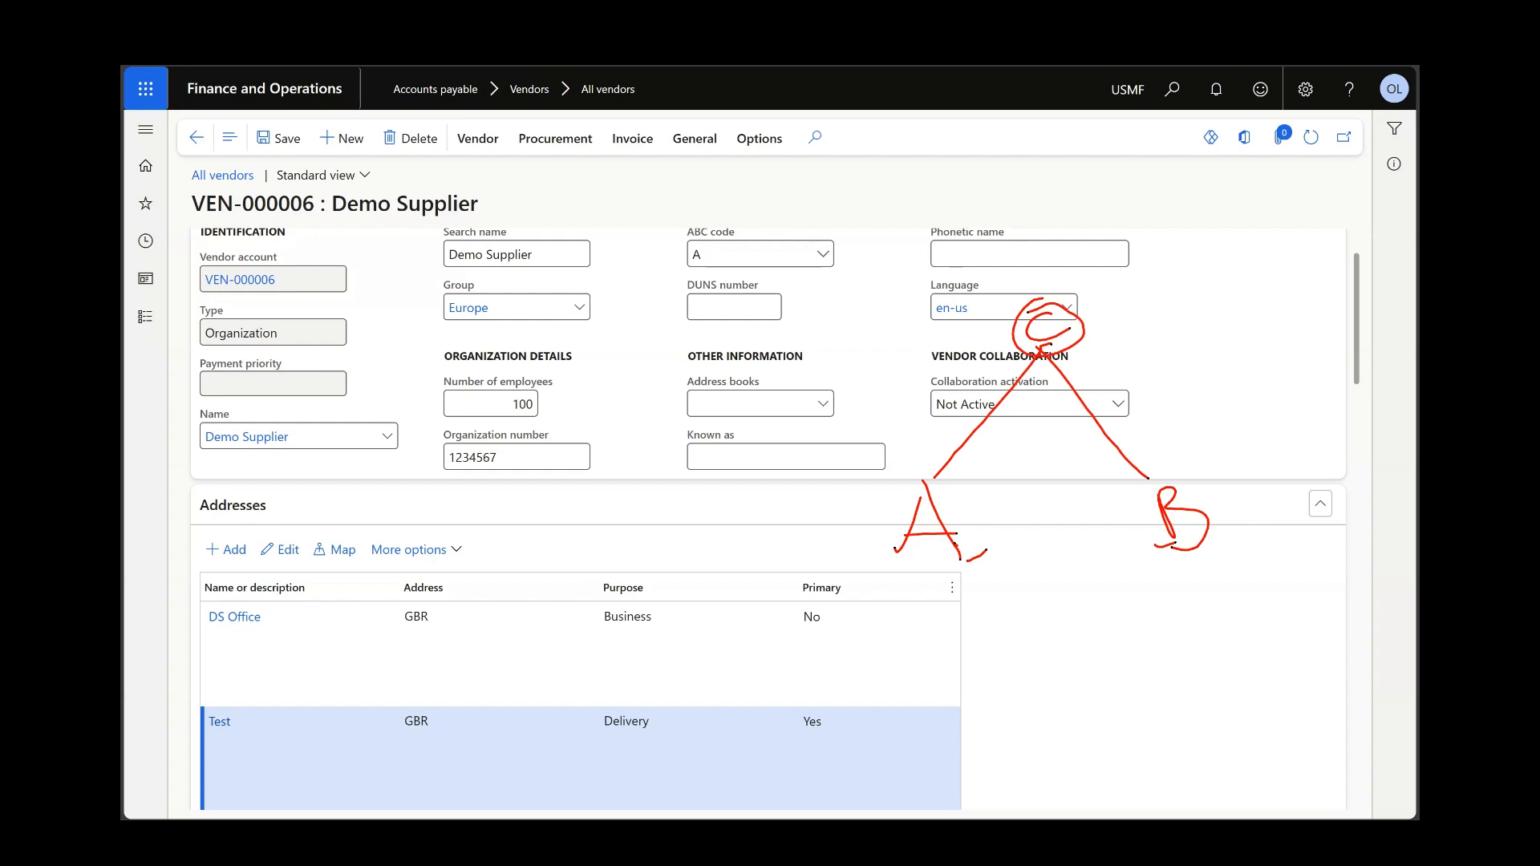
left_click_drag(1034, 635, 1111, 693)
mouse_move(1035, 649)
left_mouse_down()
mouse_move(1145, 638)
mouse_move(1141, 655)
left_mouse_up()
mouse_move(1128, 605)
left_mouse_down()
mouse_move(1161, 609)
mouse_move(1132, 698)
left_mouse_up()
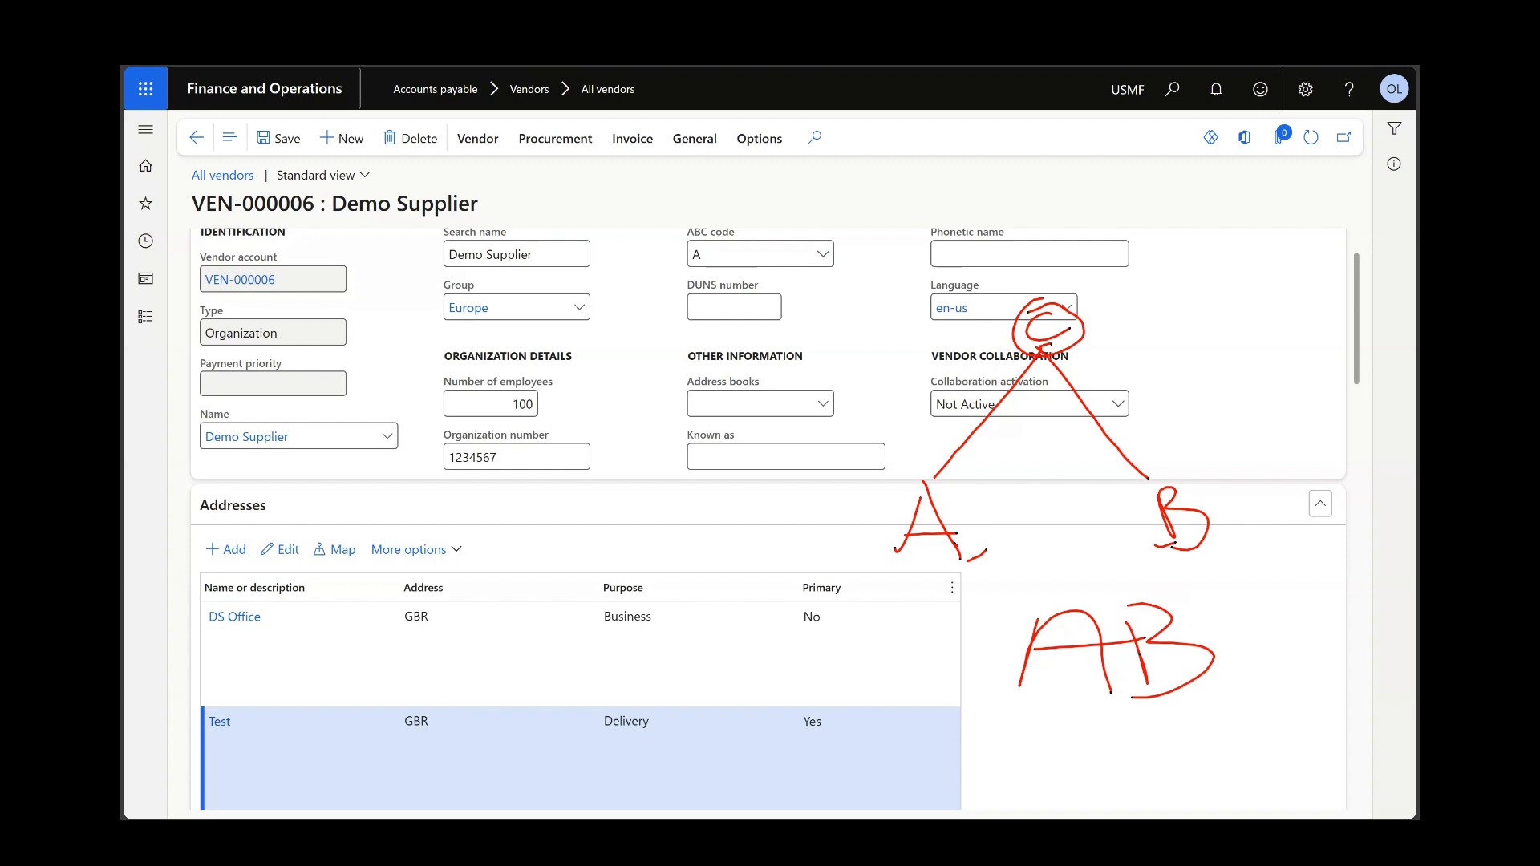
left_click_drag(1012, 549, 1126, 536)
left_click_drag(894, 505, 1017, 562)
left_click_drag(971, 495, 896, 572)
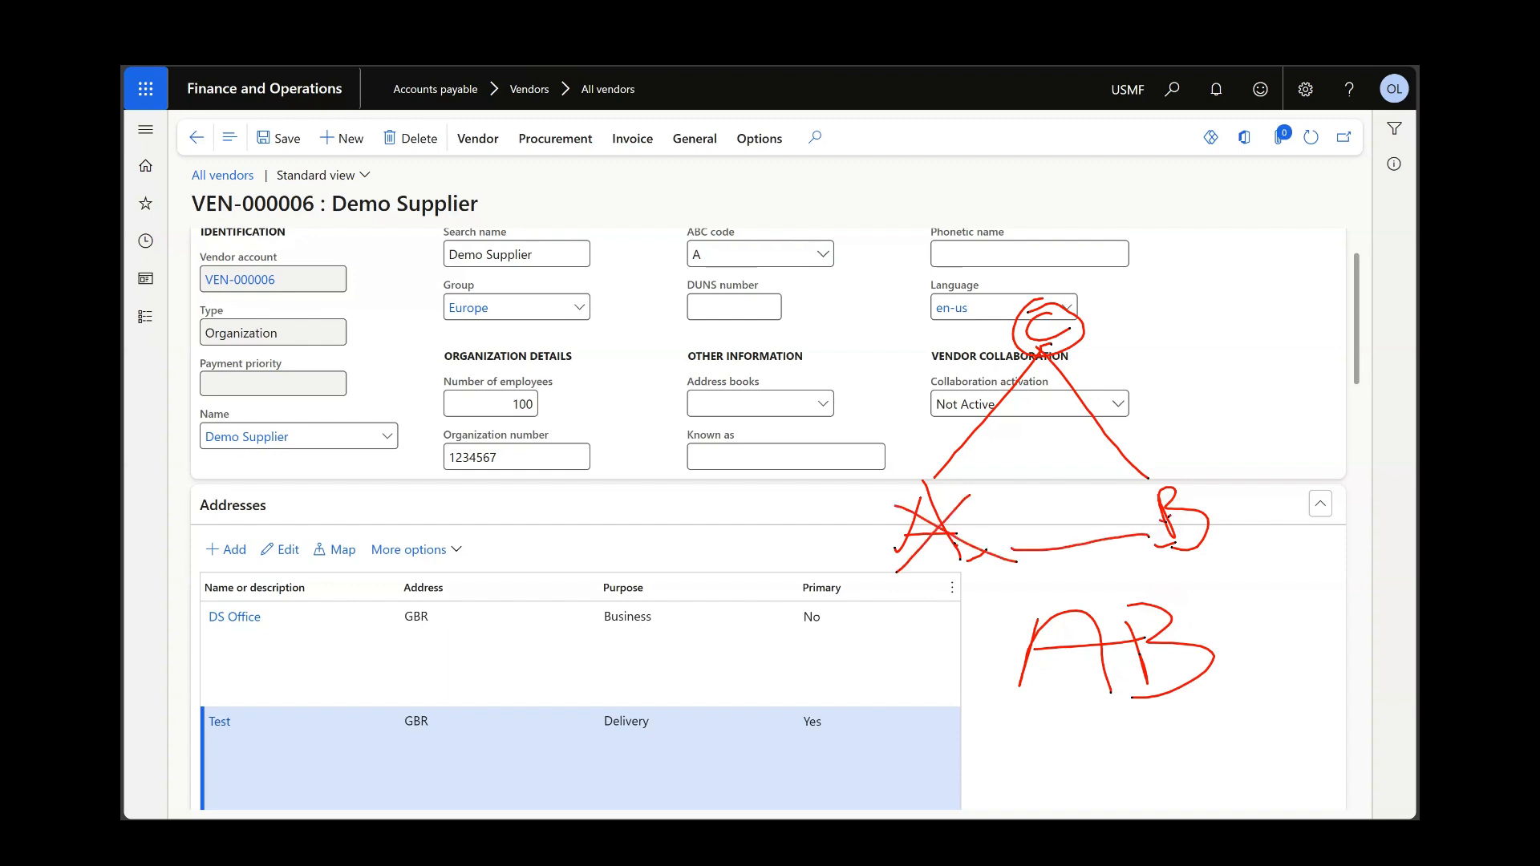
mouse_move(1199, 346)
left_mouse_down()
mouse_move(1211, 435)
mouse_move(1270, 392)
mouse_move(1185, 438)
left_mouse_up()
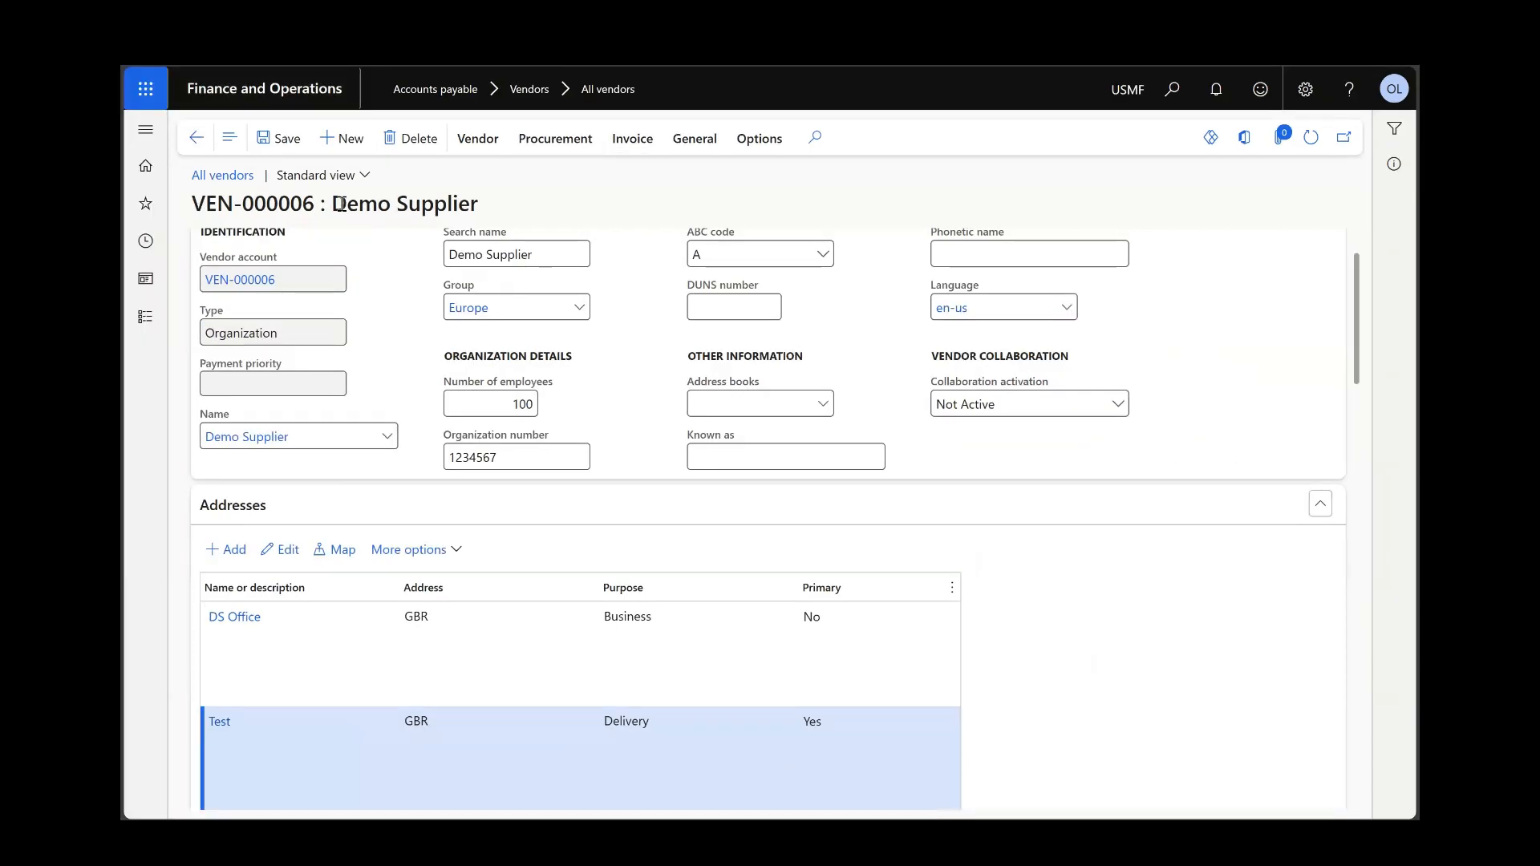
Change the vendor's party association to the first Person record whose list entry includes a surname, and accept the association change.
scroll(377, 239, "up", 1)
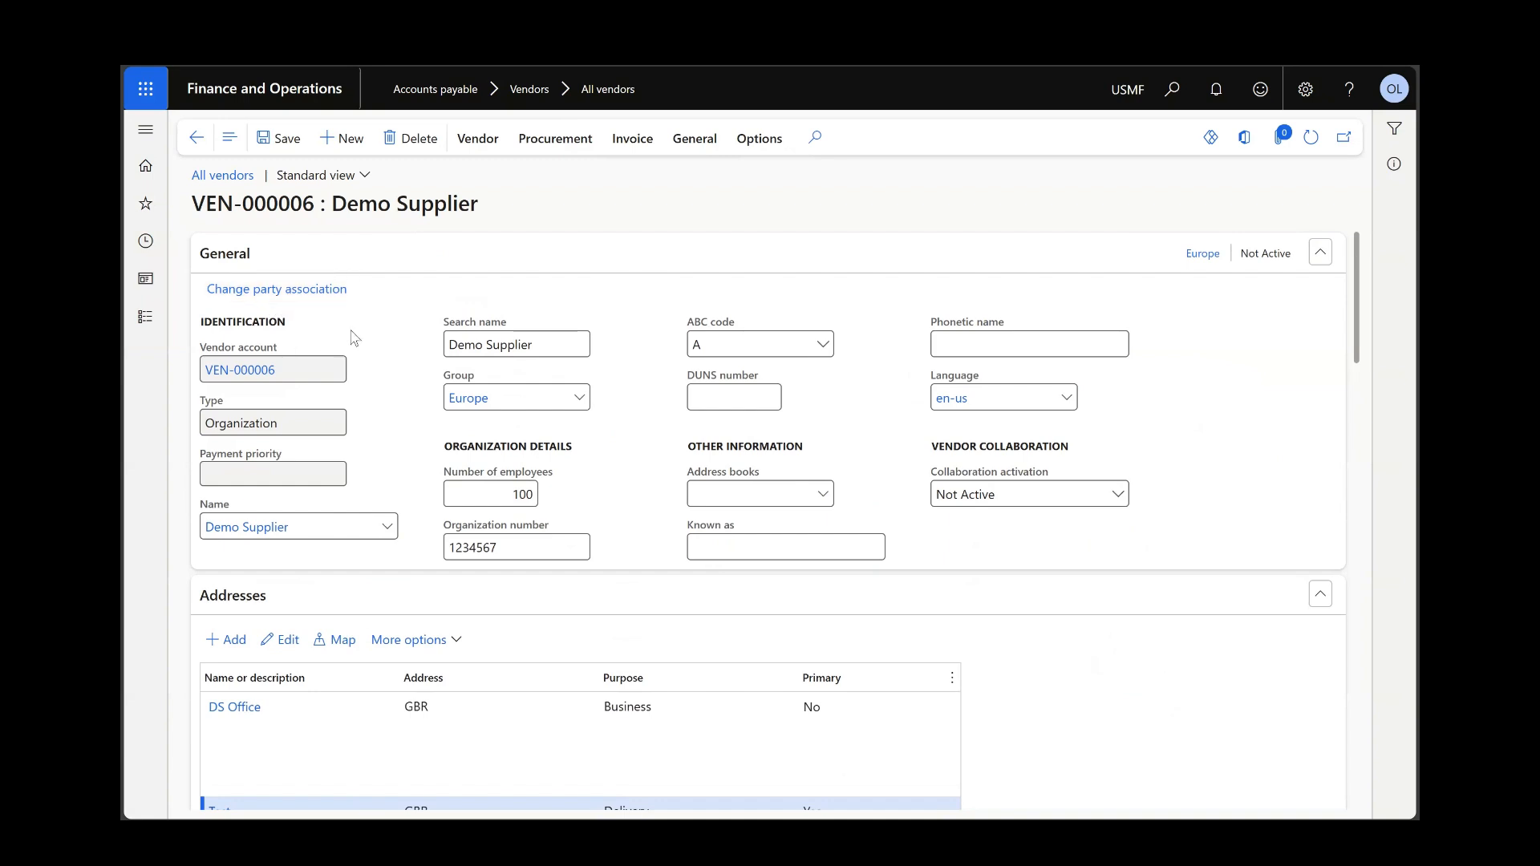
left_click(293, 291)
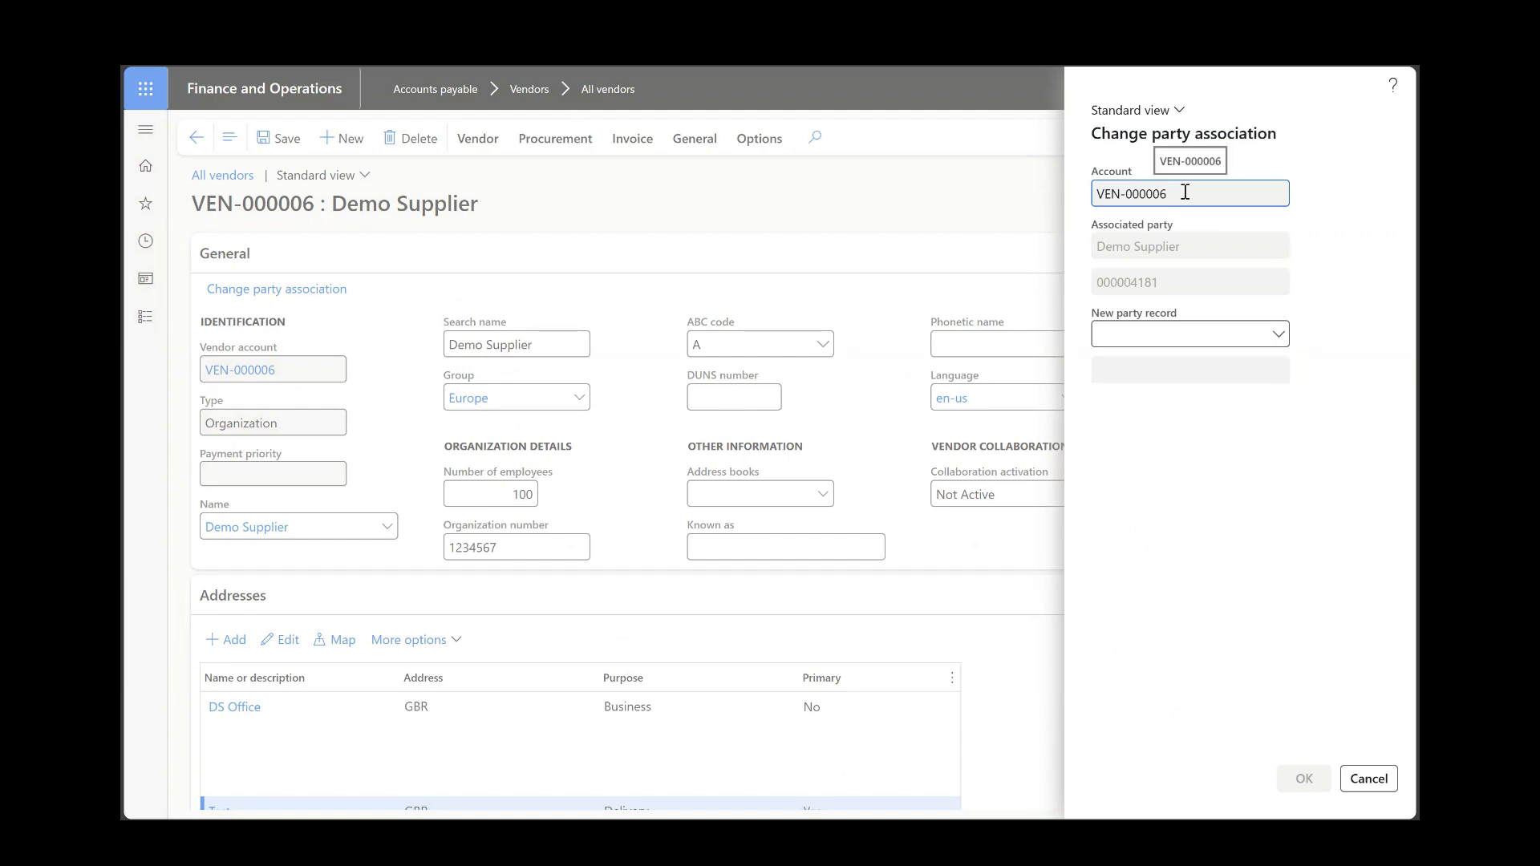
left_click(1239, 339)
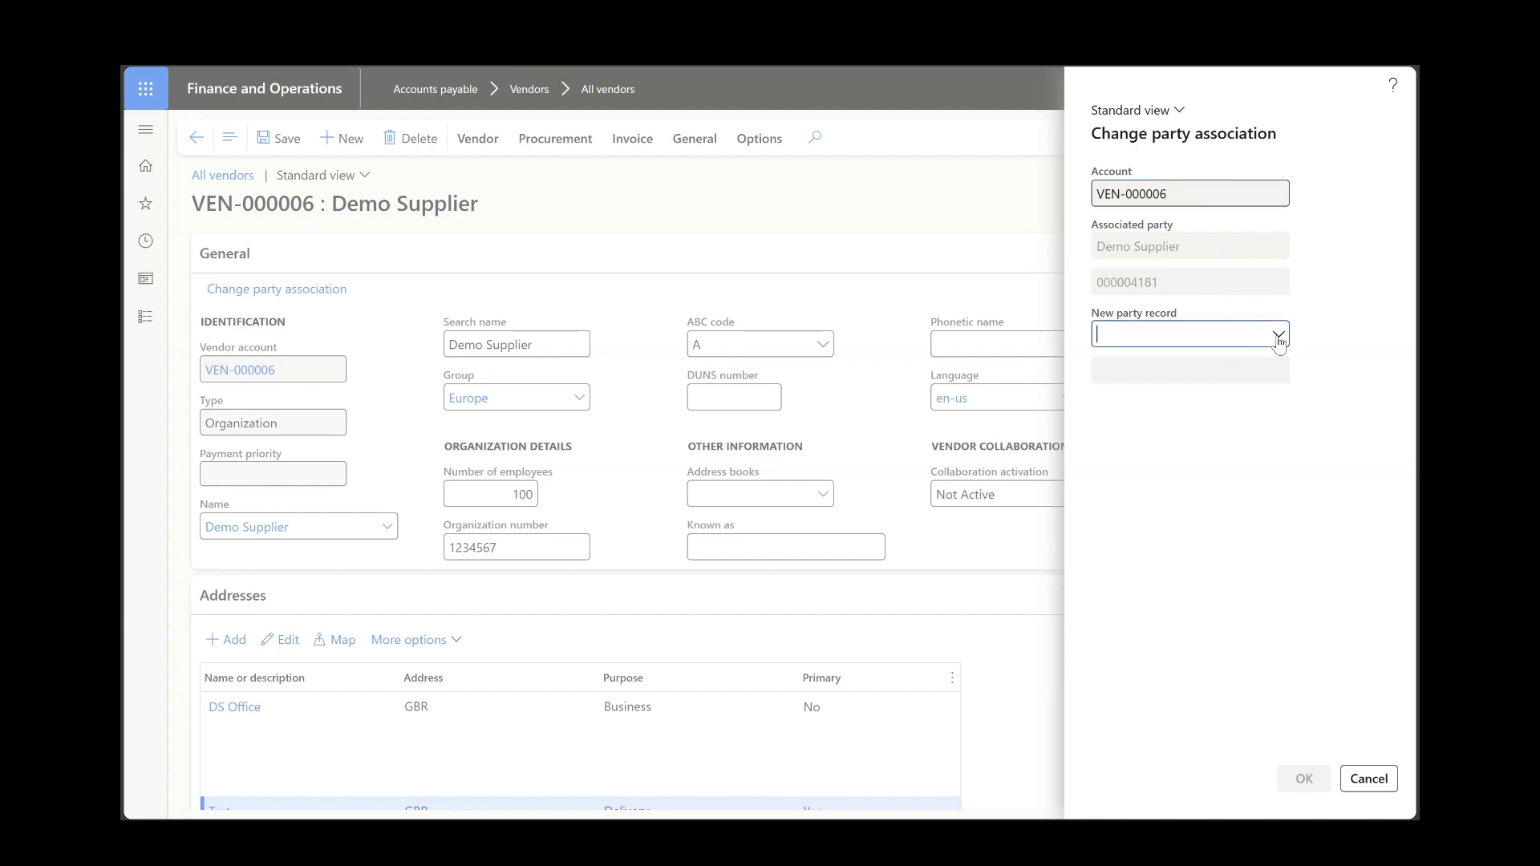
left_click(1279, 336)
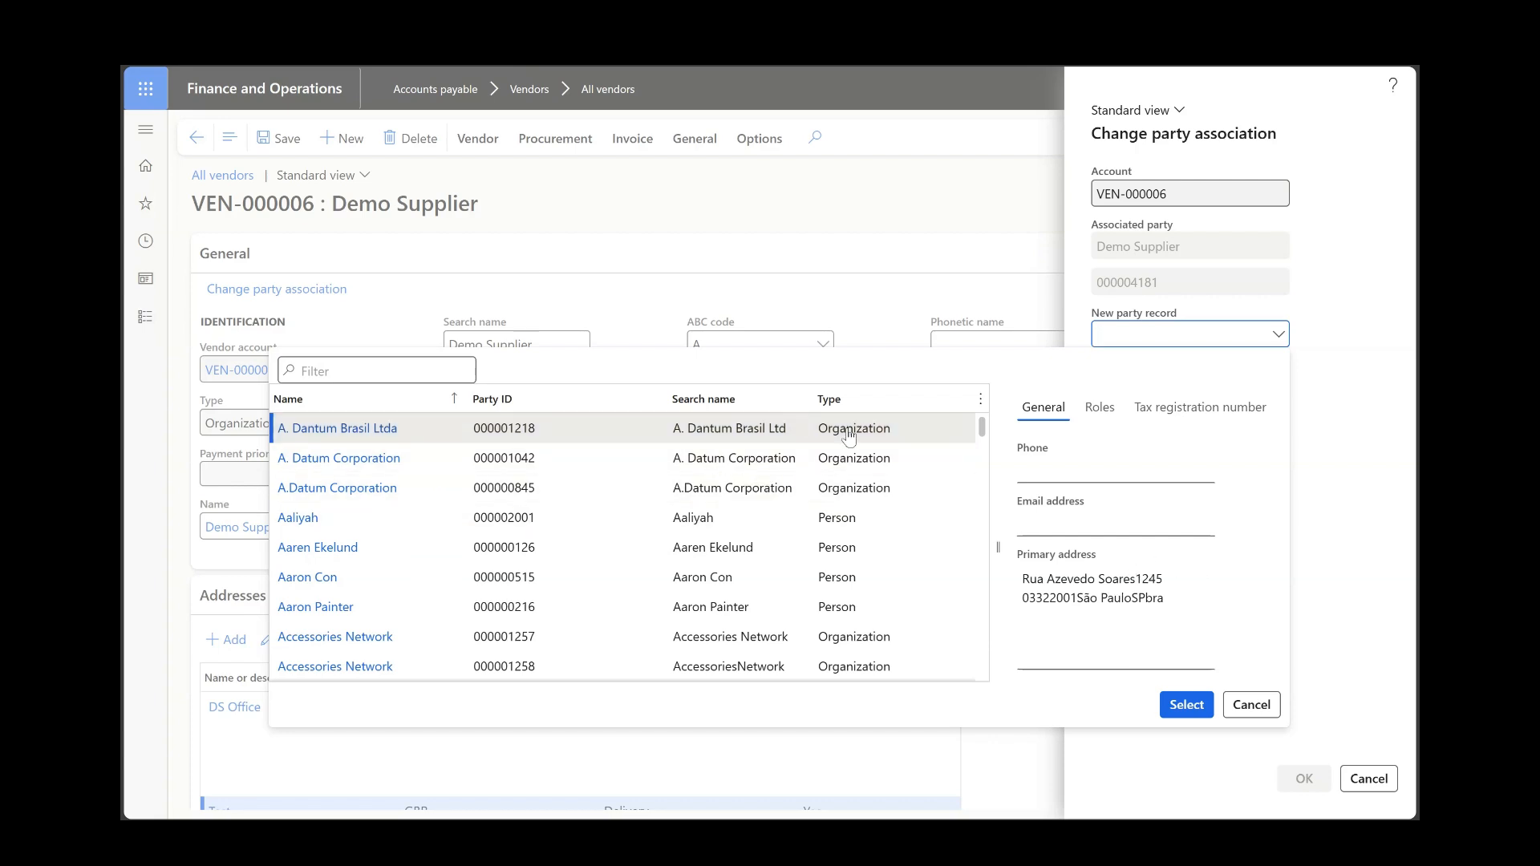
left_click(328, 554)
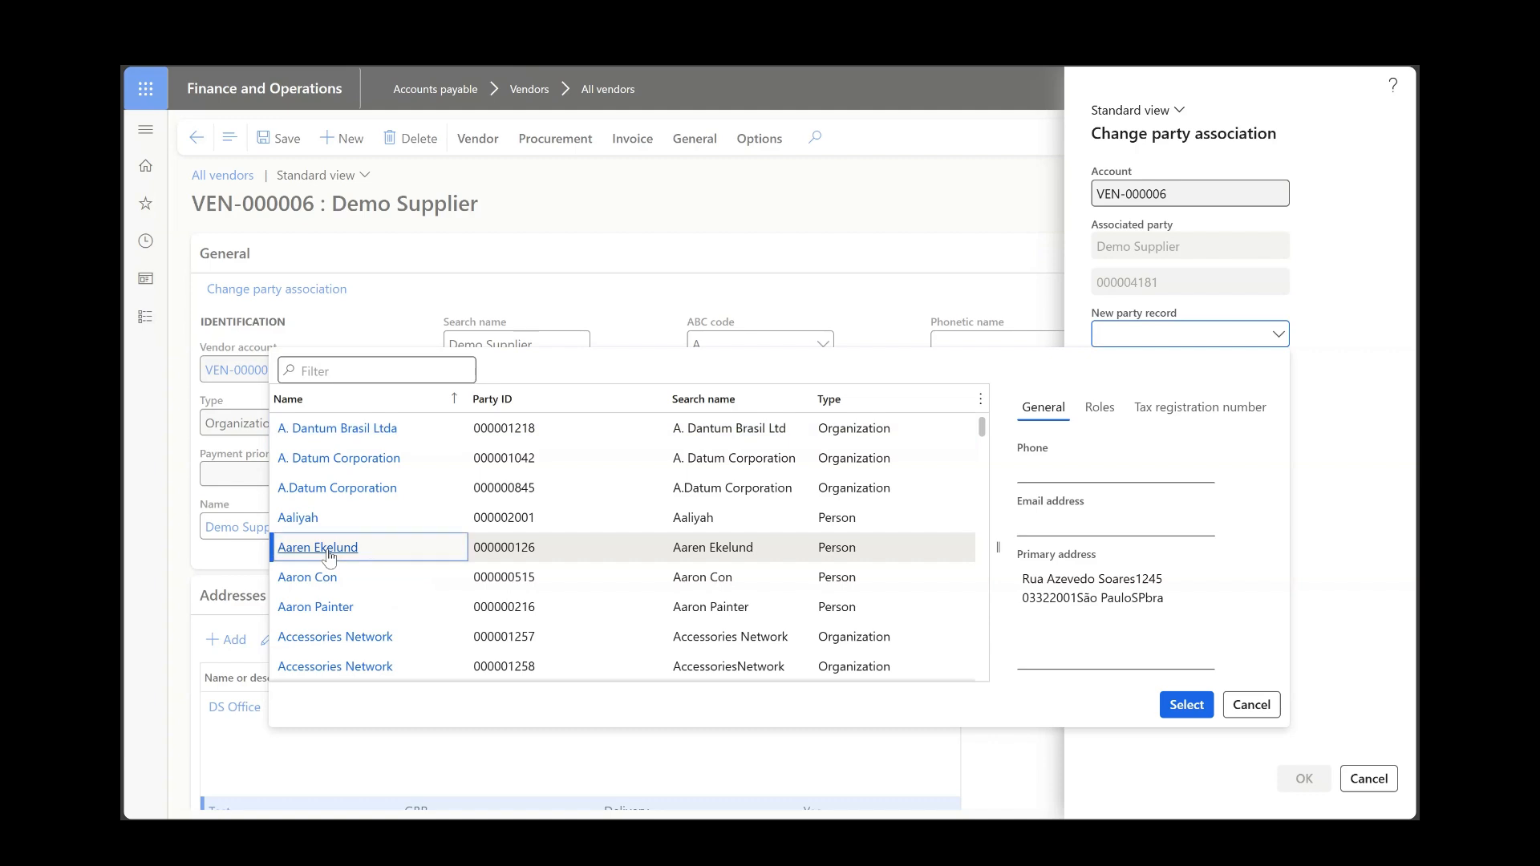
left_click(1174, 704)
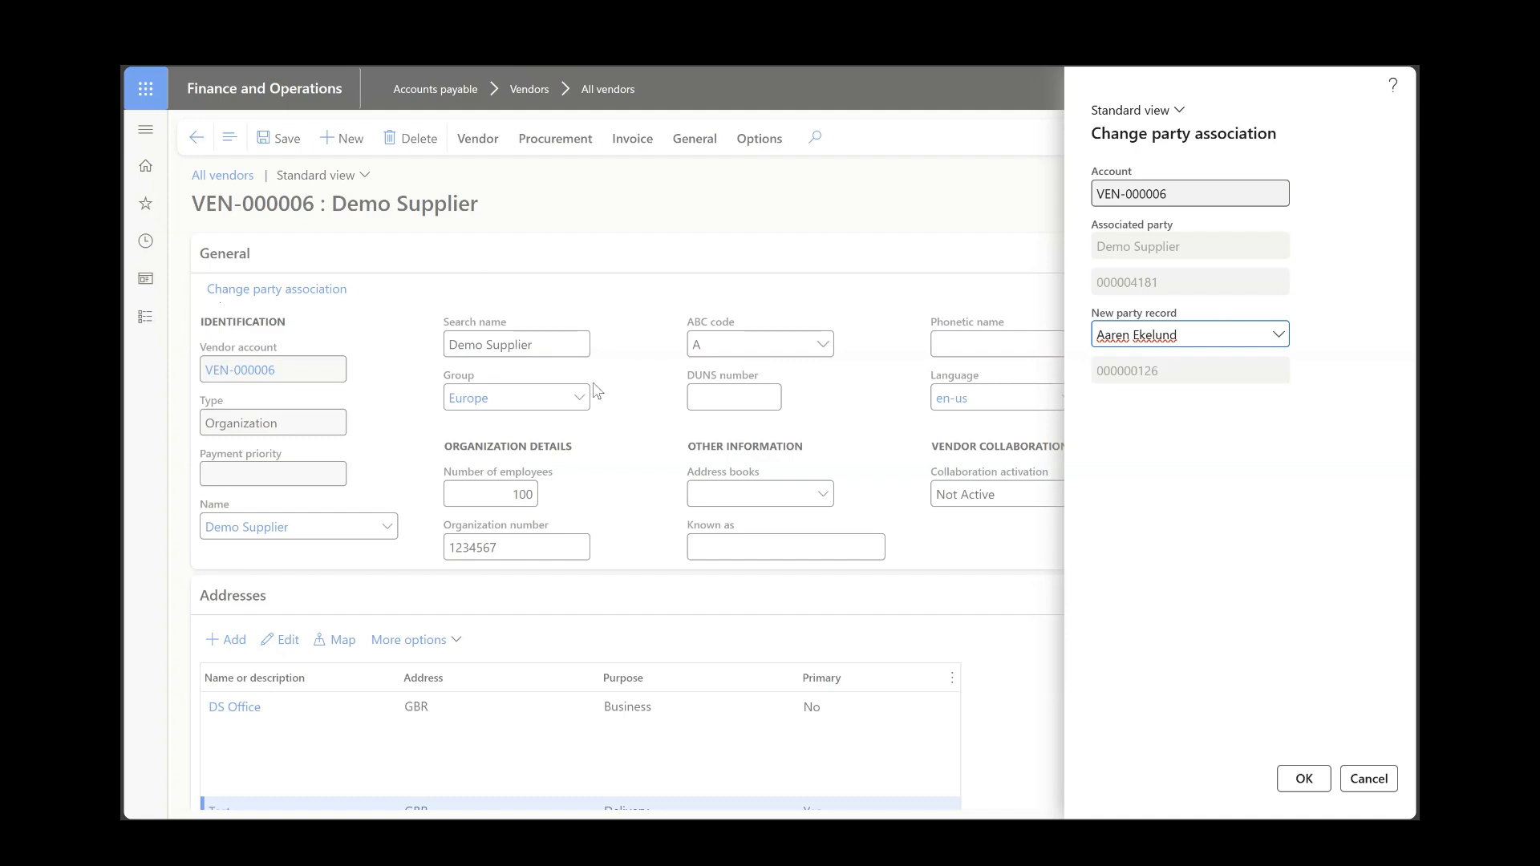
left_click(1304, 779)
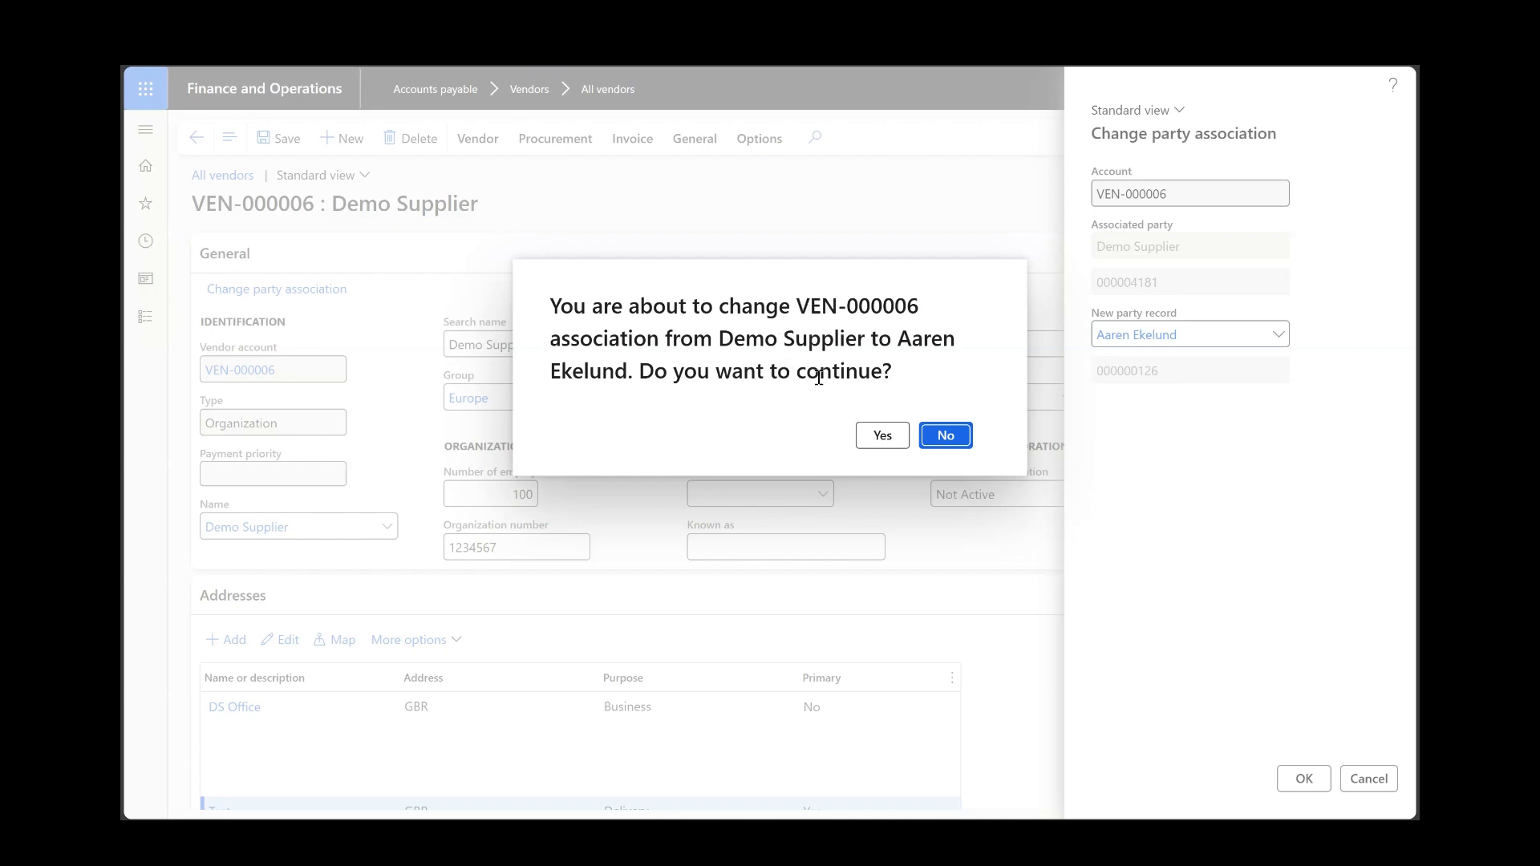
left_click(883, 437)
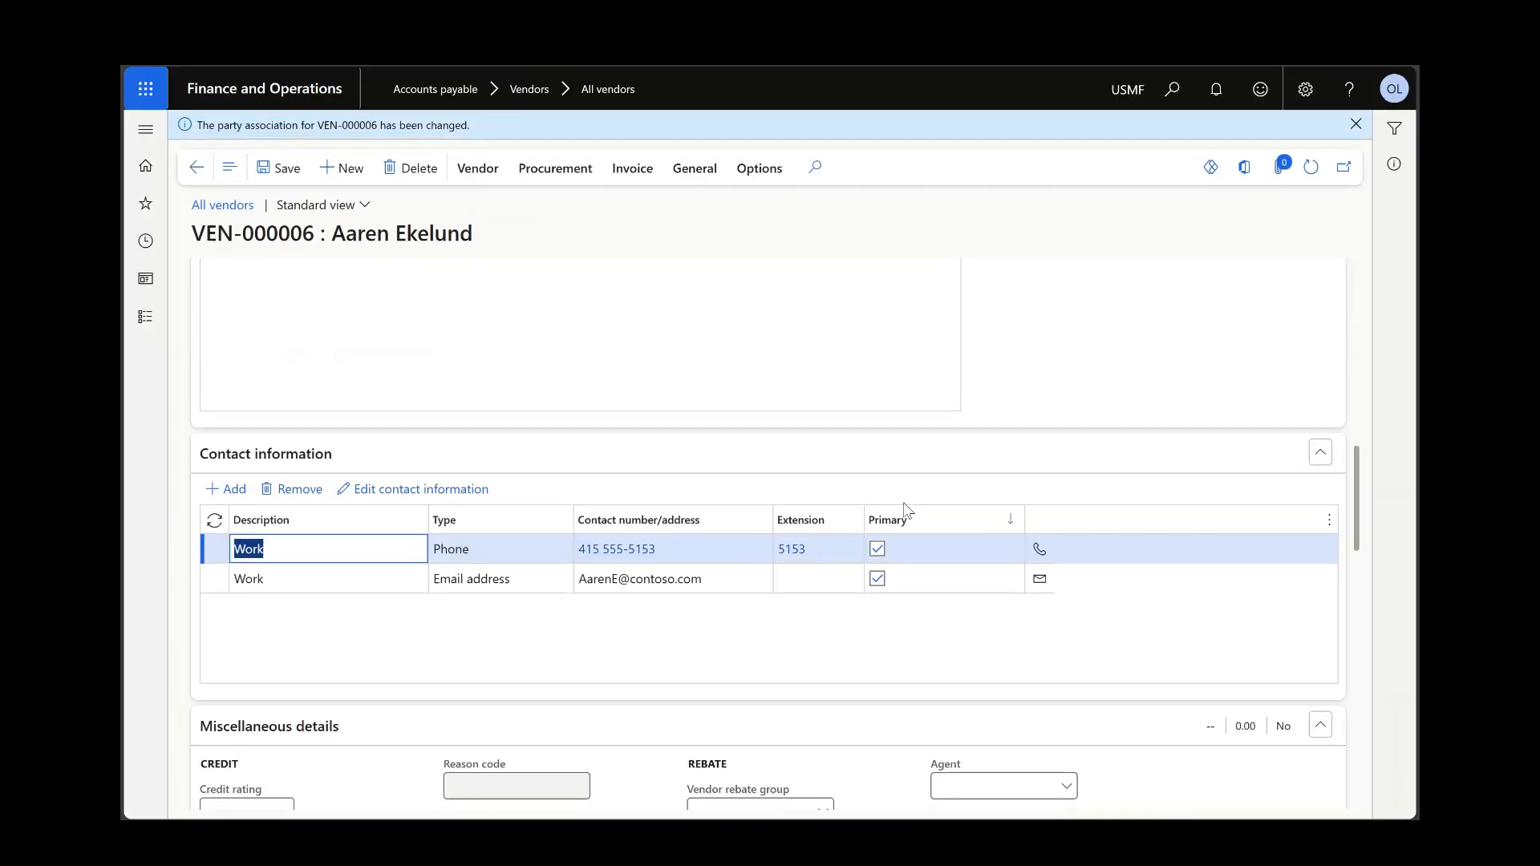
Examine the vendor's general details, addresses and contact information under the new party association.
scroll(671, 392, "up", 3)
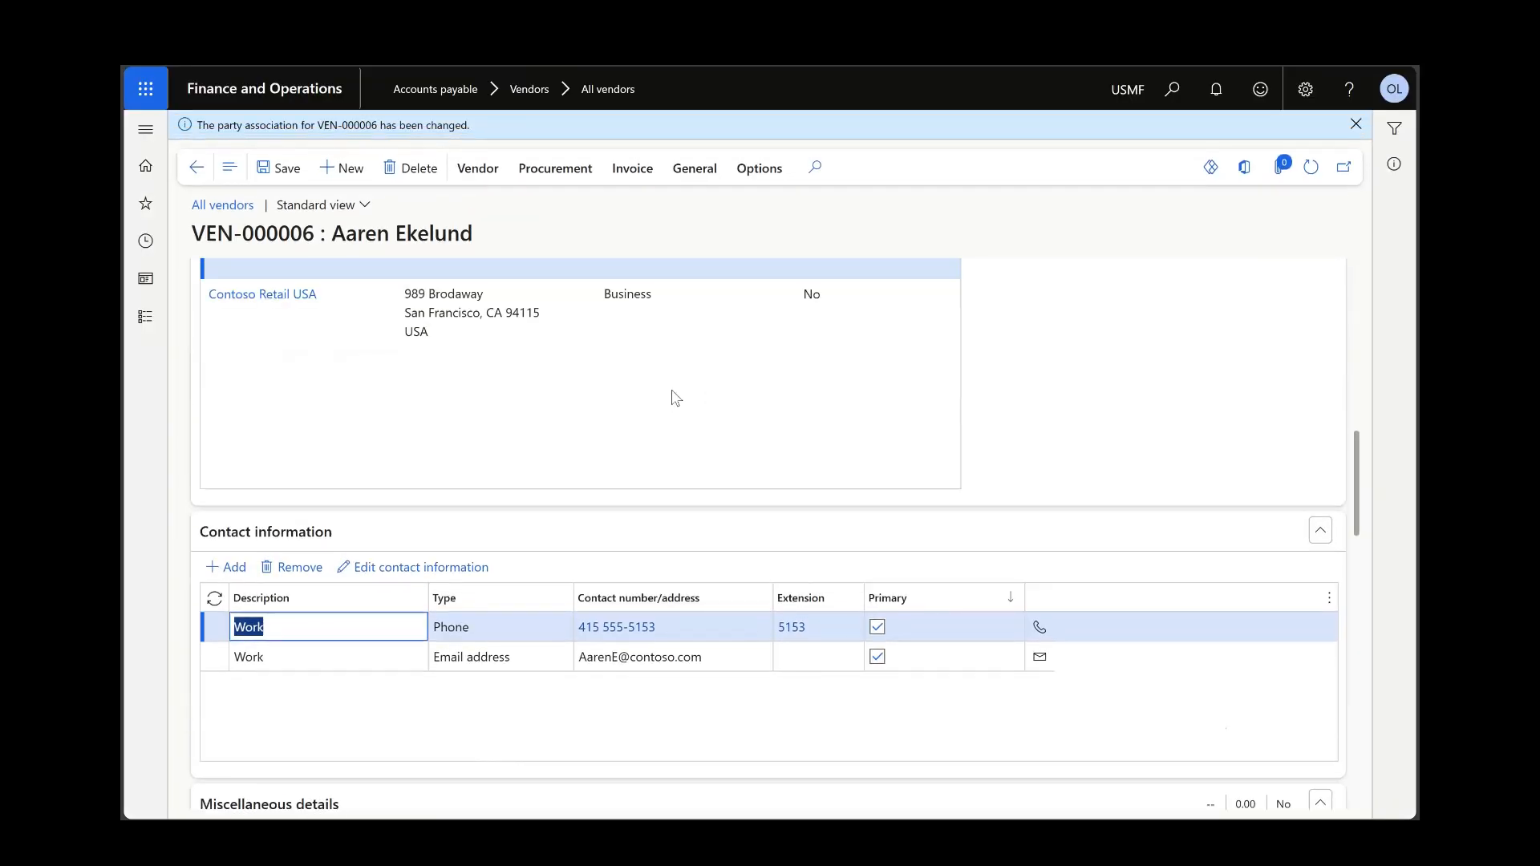
scroll(671, 385, "up", 6)
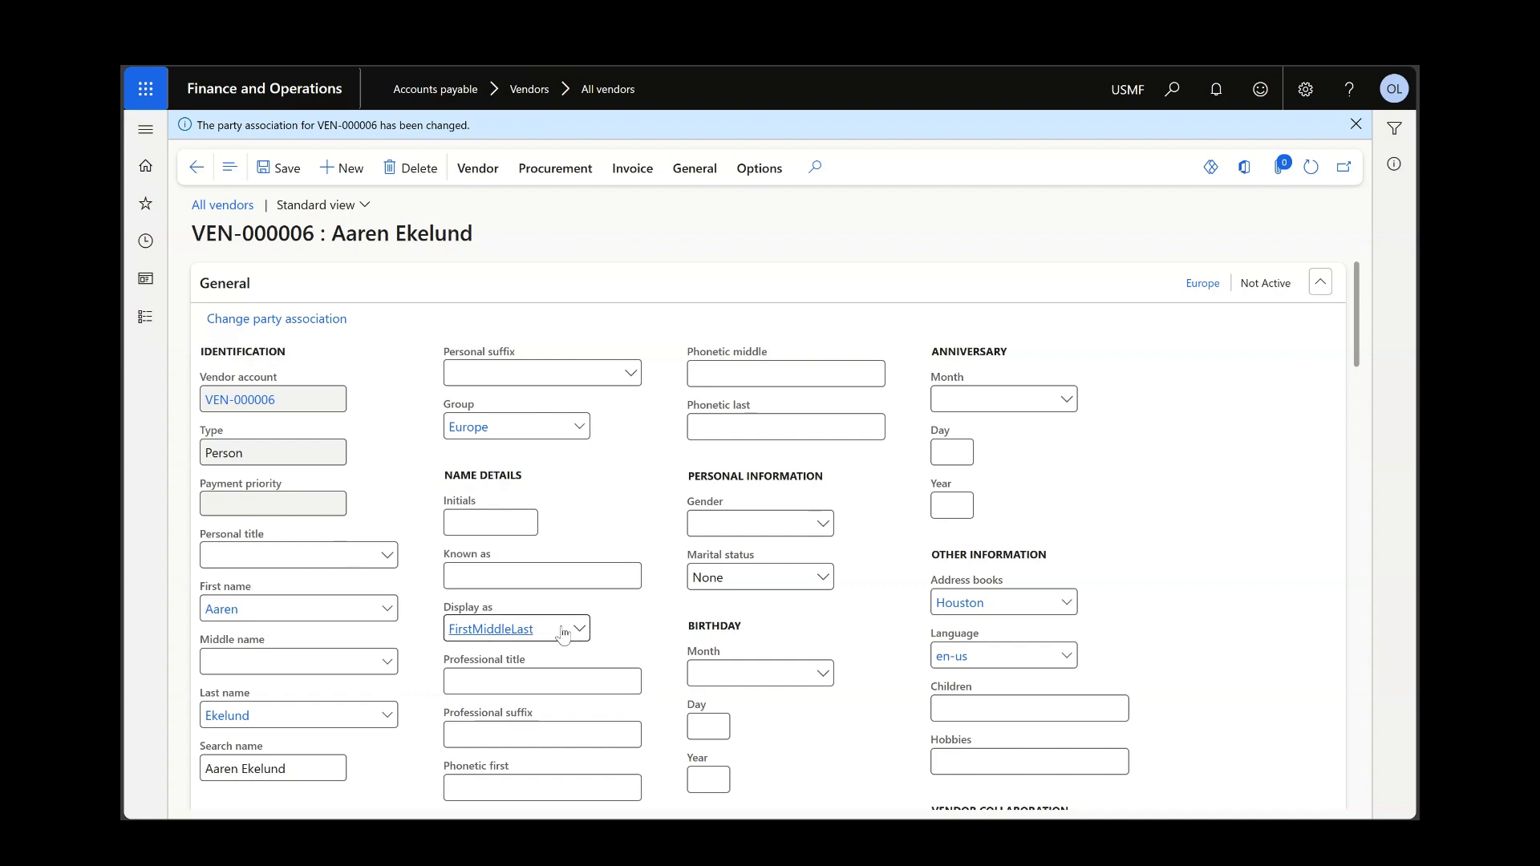
scroll(508, 406, "down", 5)
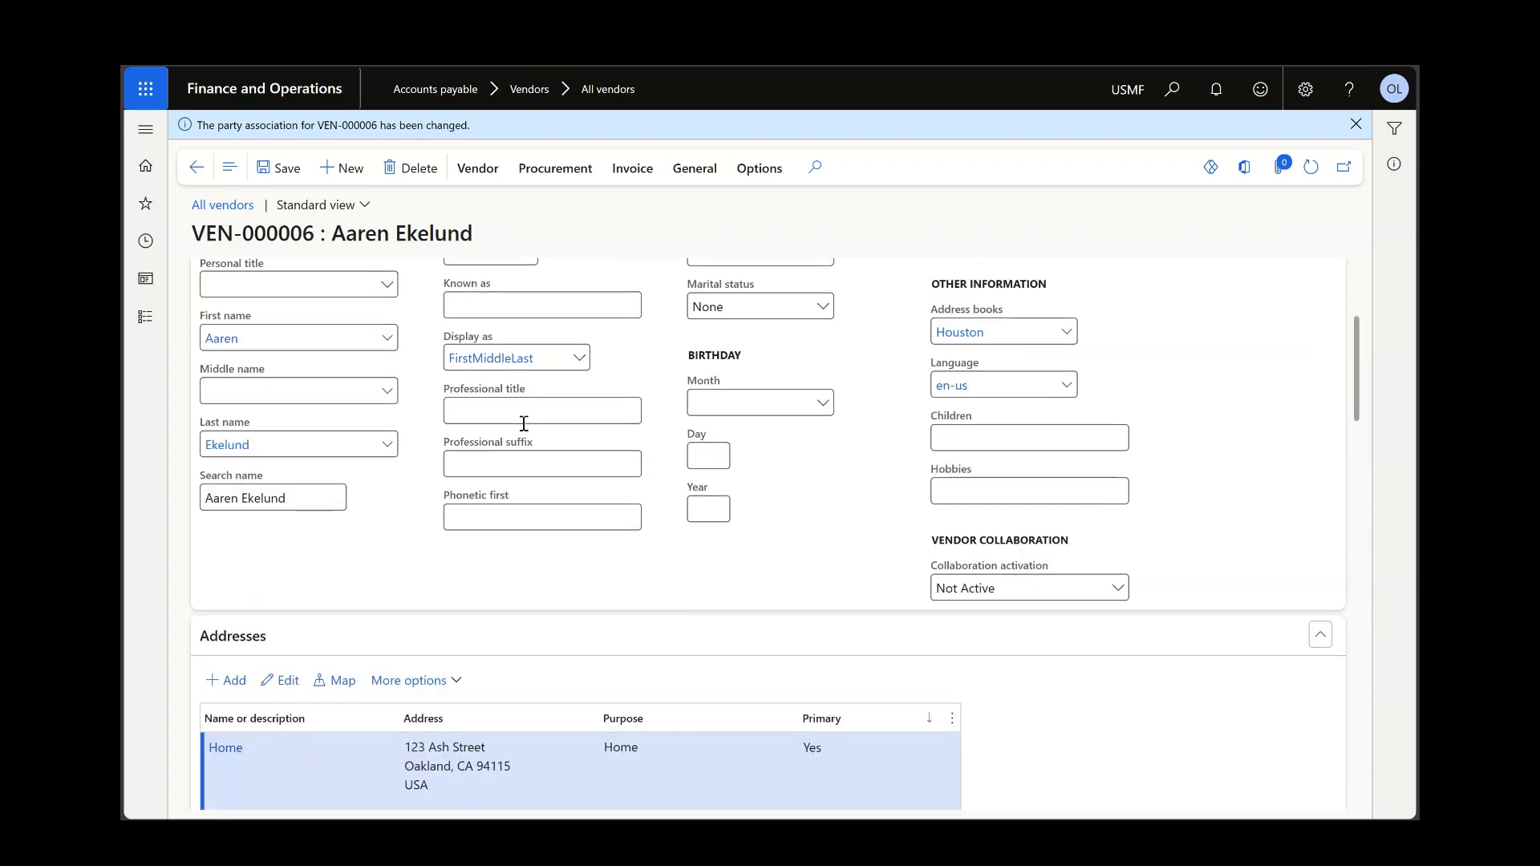
scroll(534, 462, "down", 1)
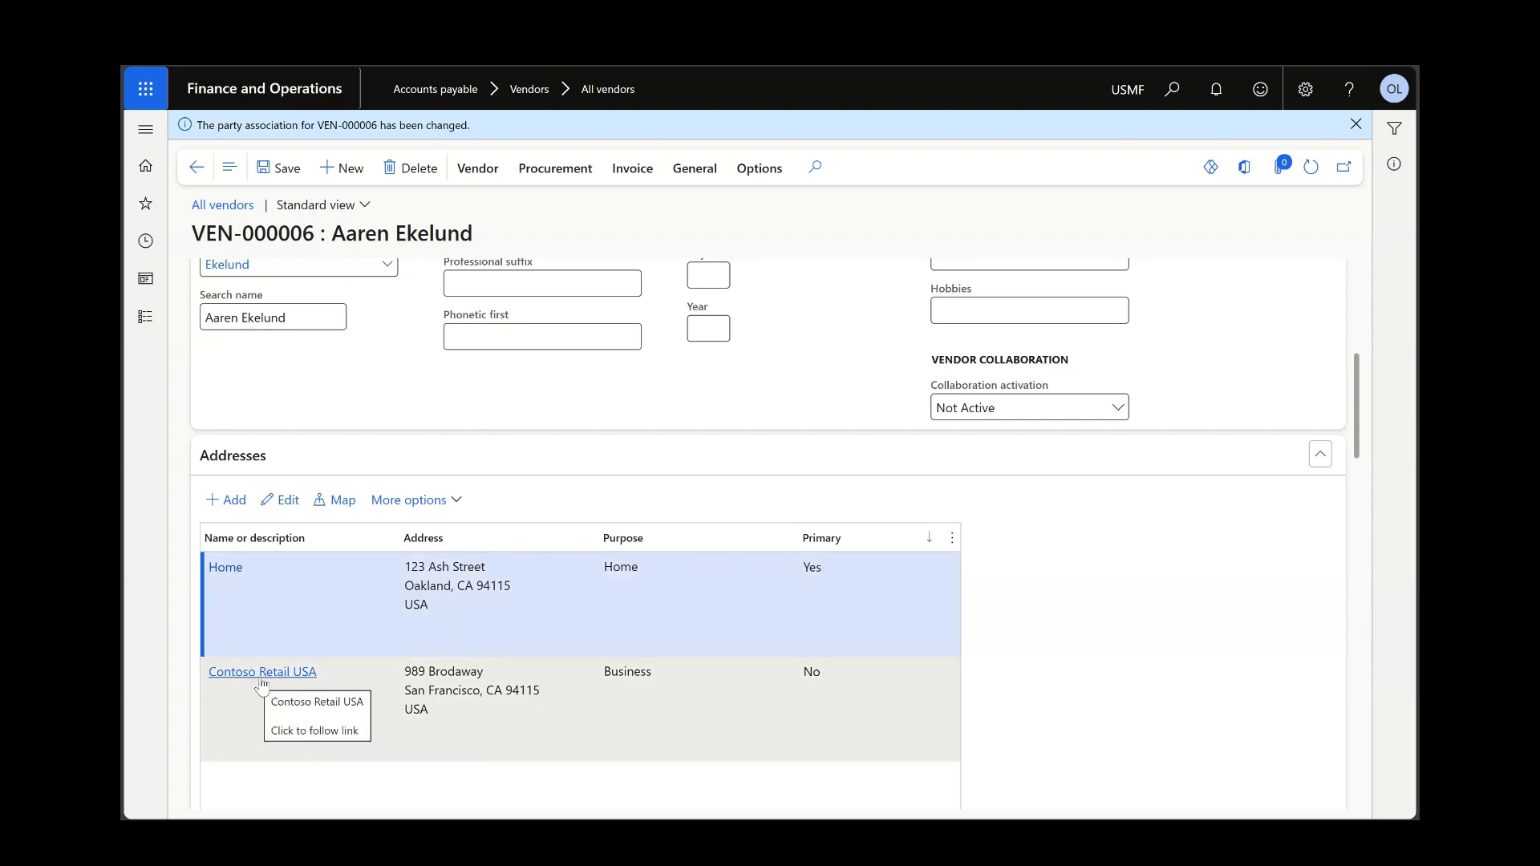
scroll(508, 612, "down", 3)
scroll(474, 631, "down", 2)
scroll(470, 619, "down", 1)
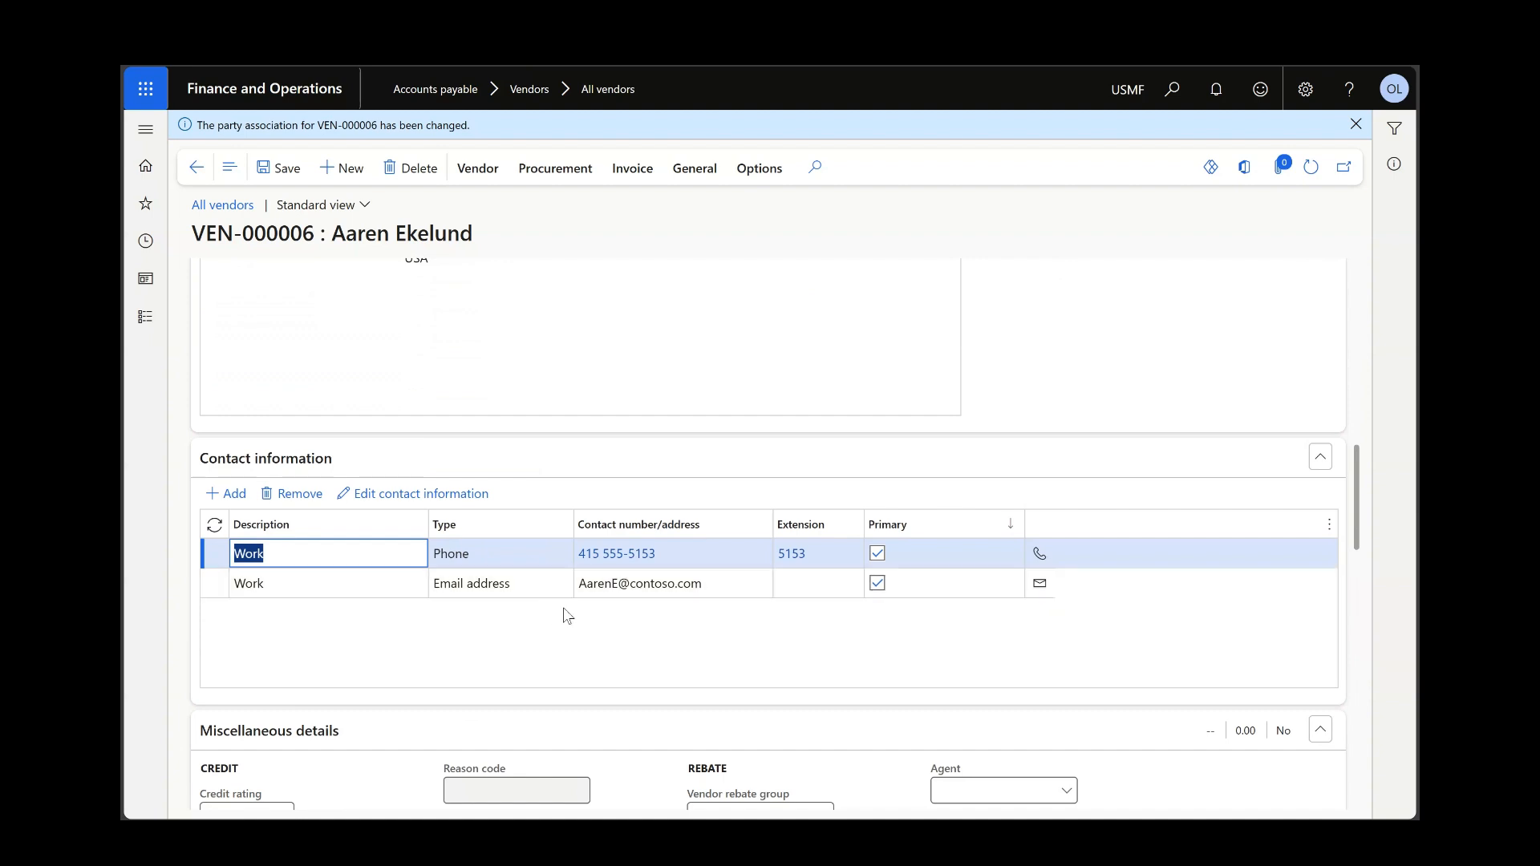
scroll(600, 590, "up", 6)
scroll(610, 555, "up", 2)
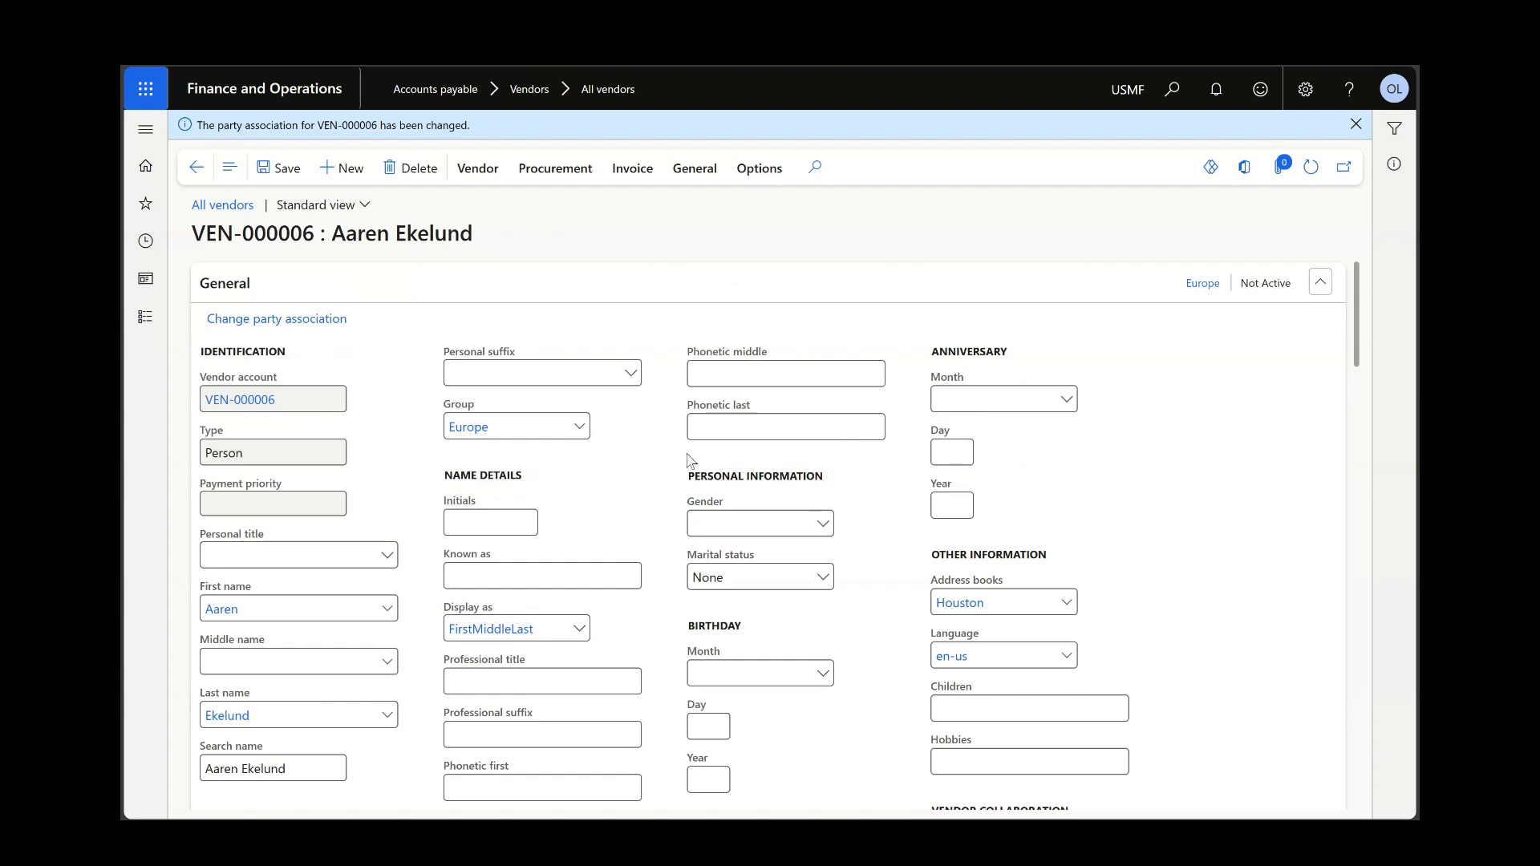
scroll(694, 460, "down", 5)
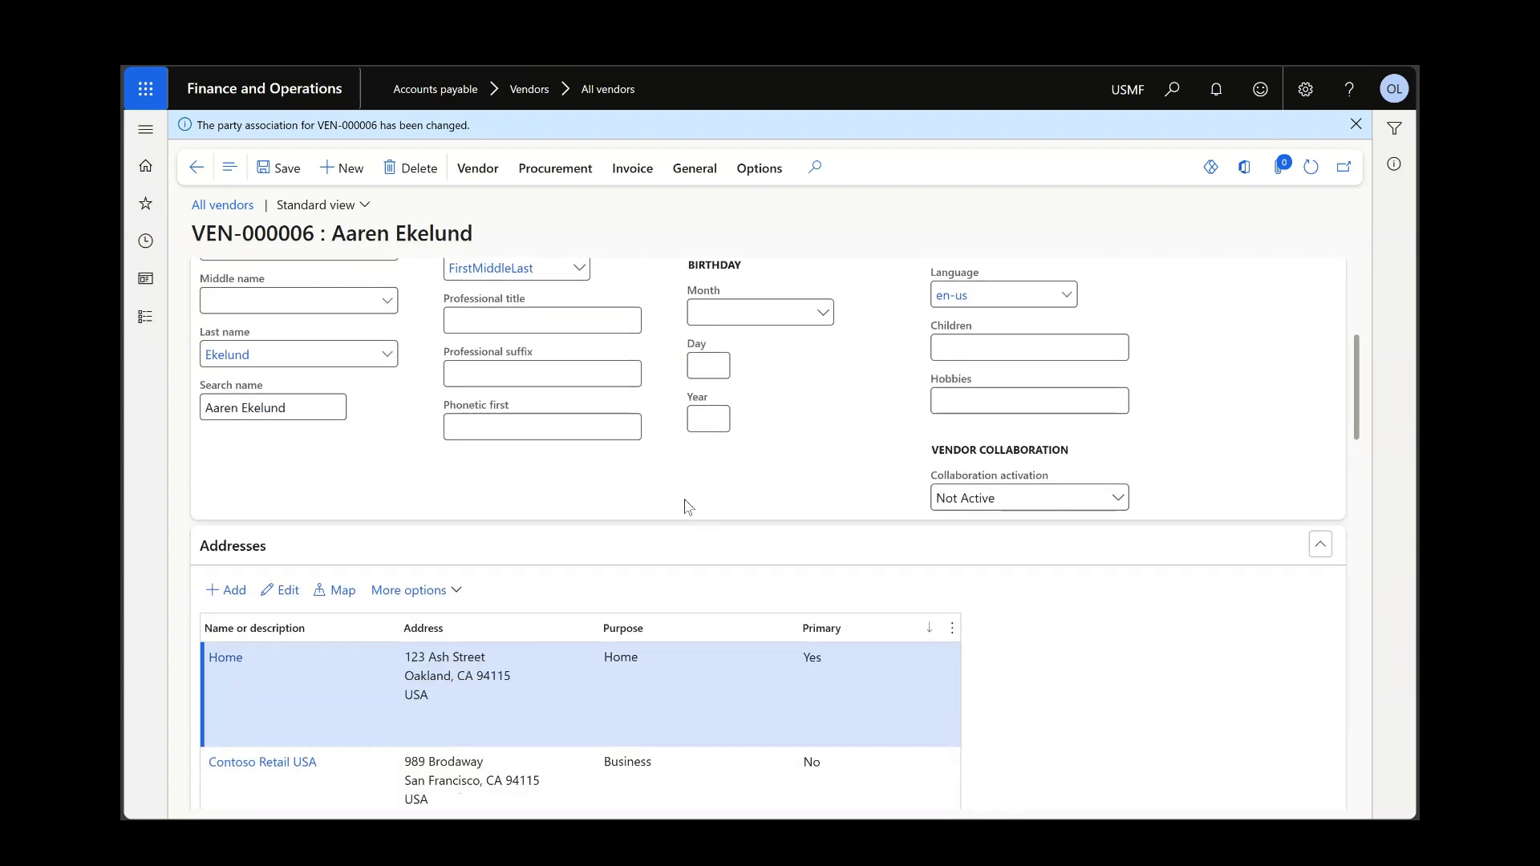
scroll(684, 505, "down", 5)
scroll(674, 480, "down", 3)
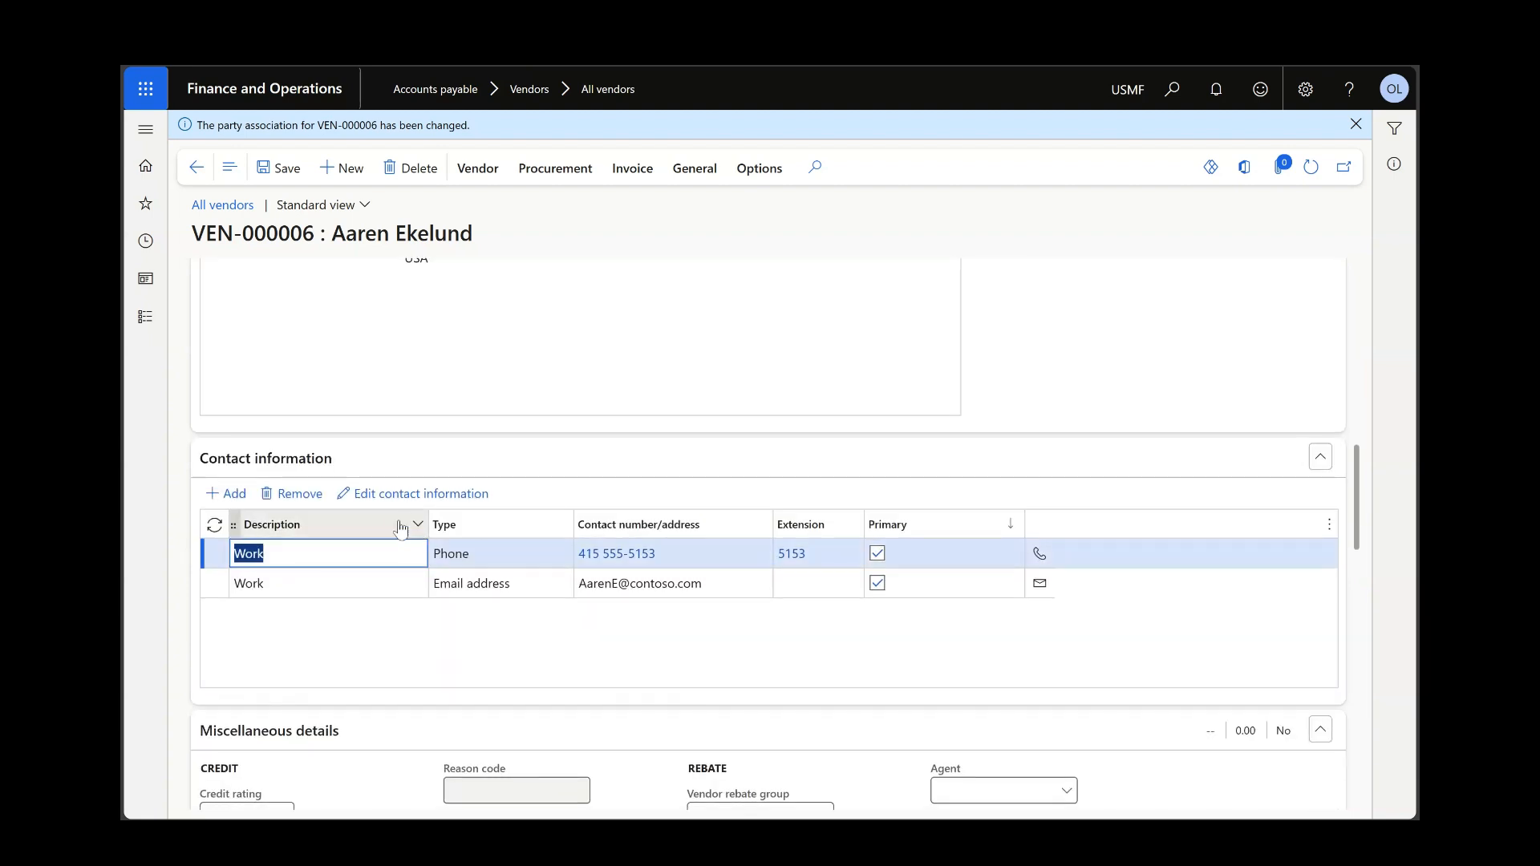
scroll(412, 488, "up", 10)
scroll(413, 497, "down", 3)
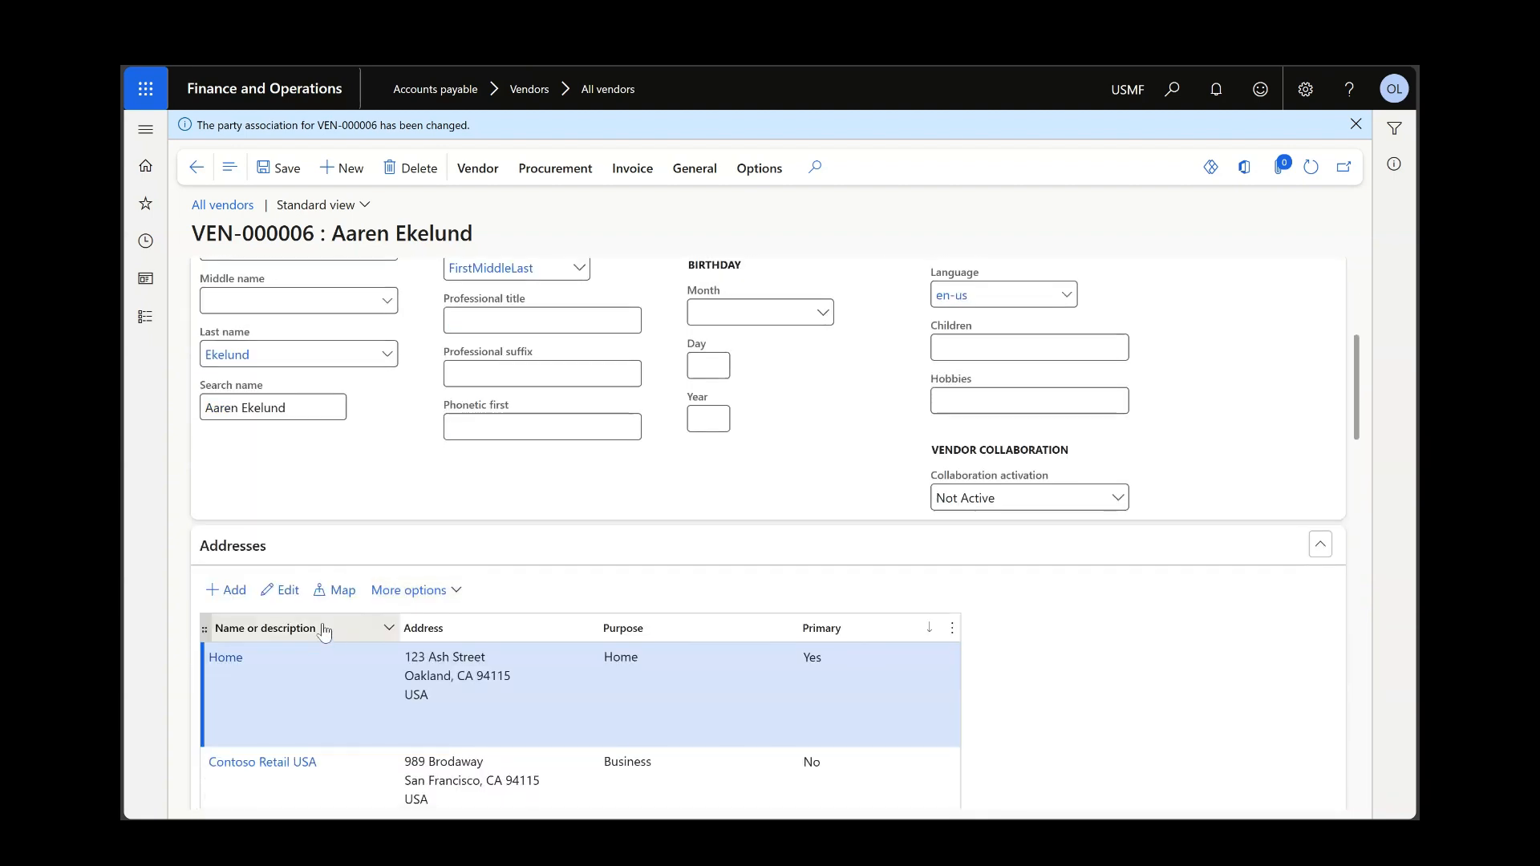
scroll(353, 566, "up", 4)
scroll(354, 561, "up", 2)
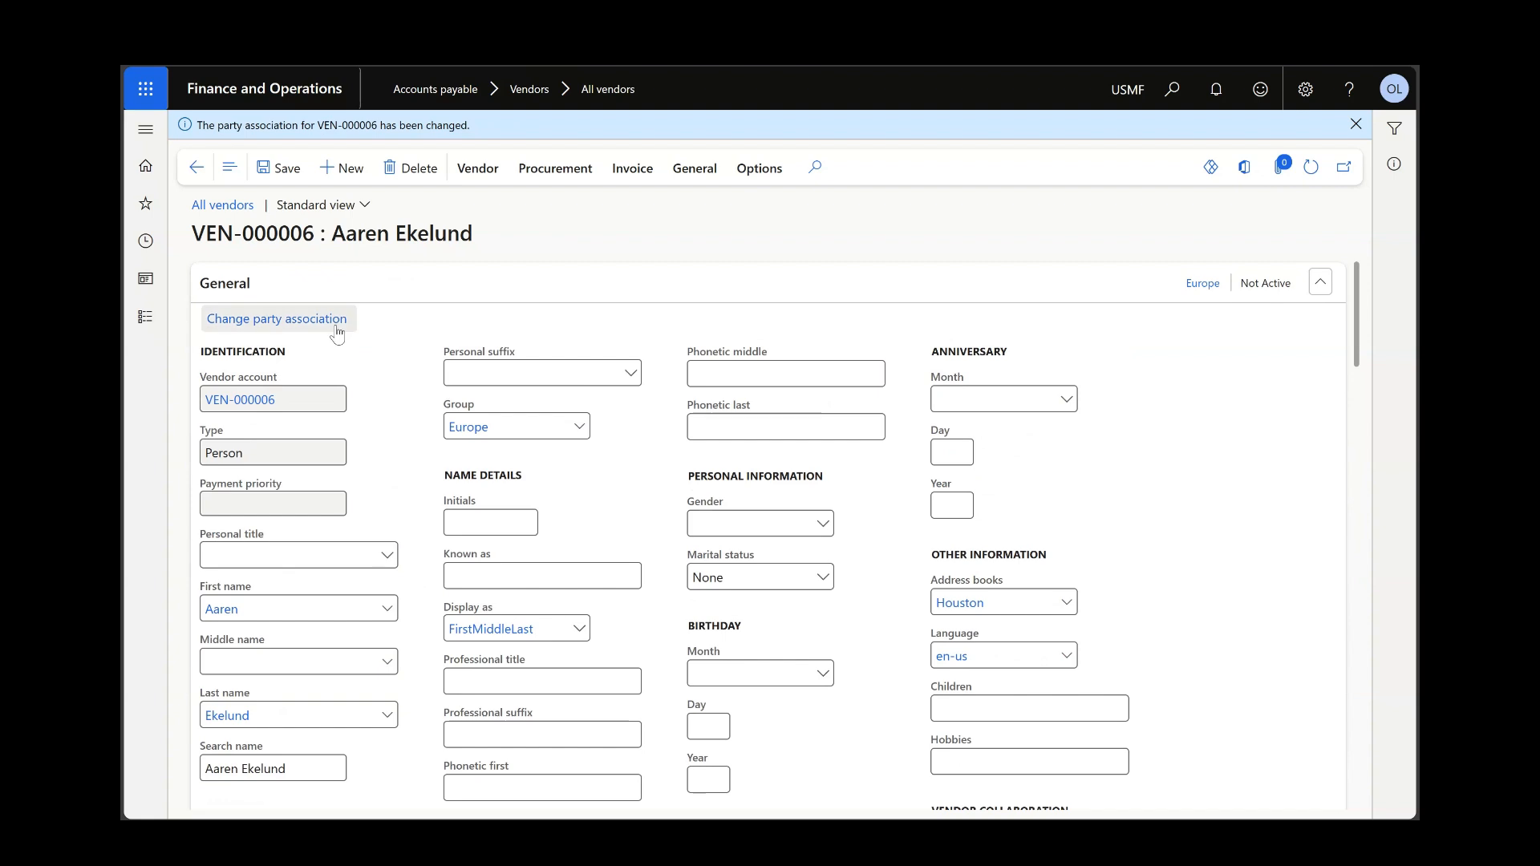